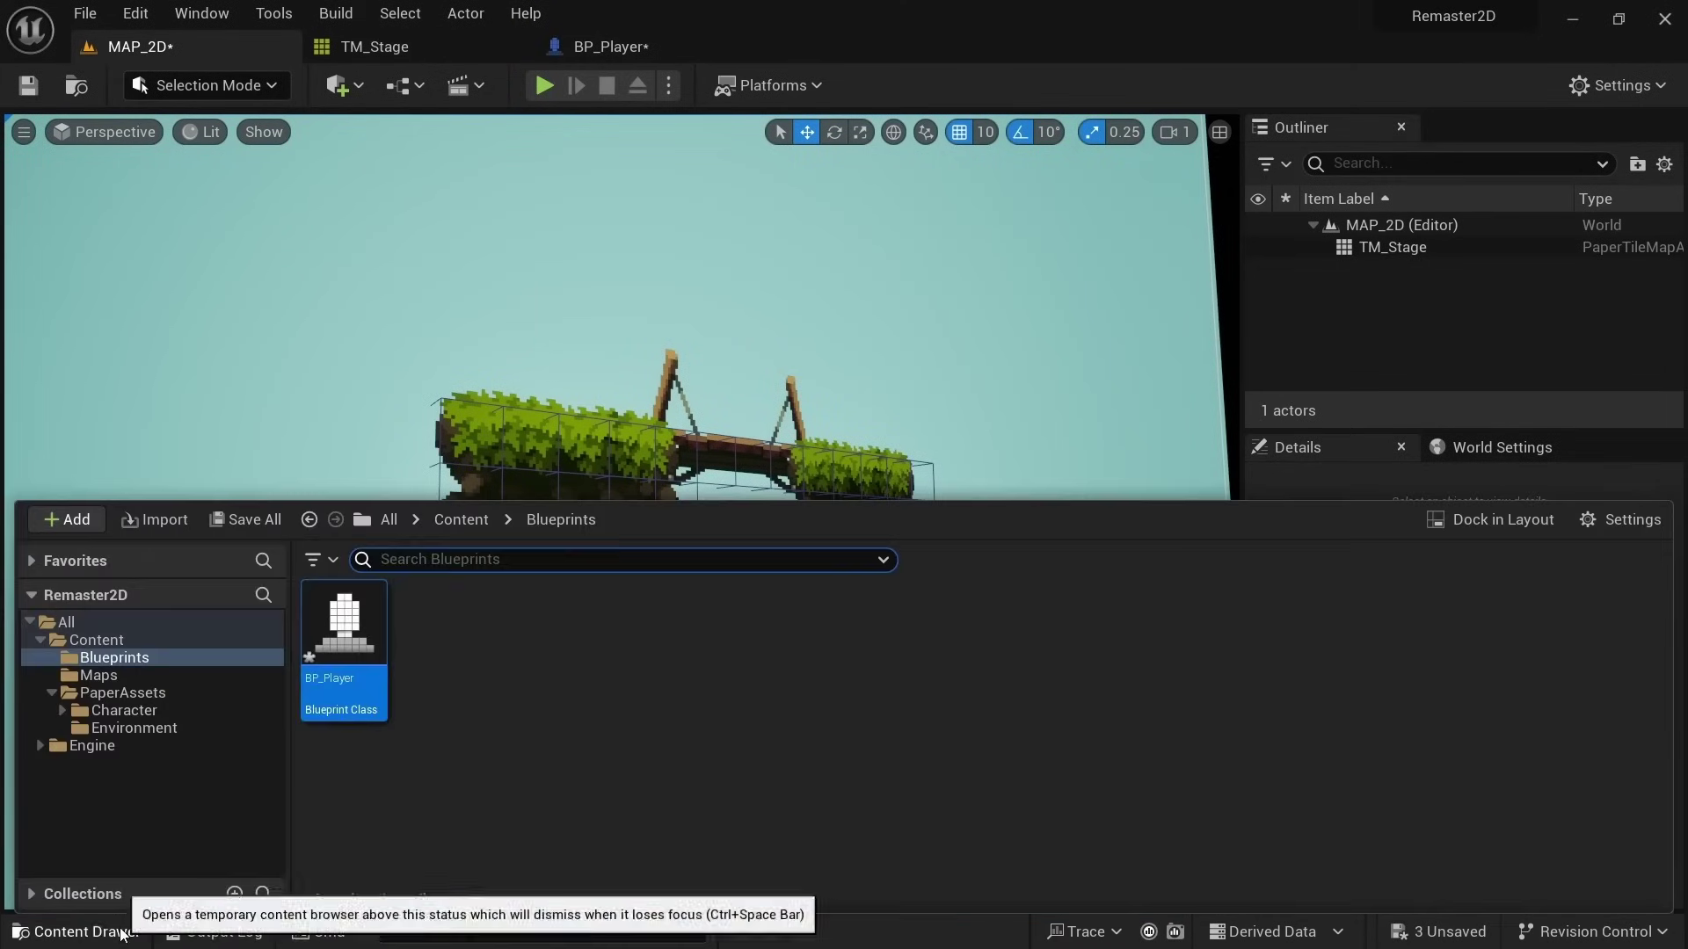
# - Drag BP_Player into the MAP_2D level so it stands on the TM_Stage platform
pyautogui.moveTo(344, 626); pyautogui.dragTo(540, 422)
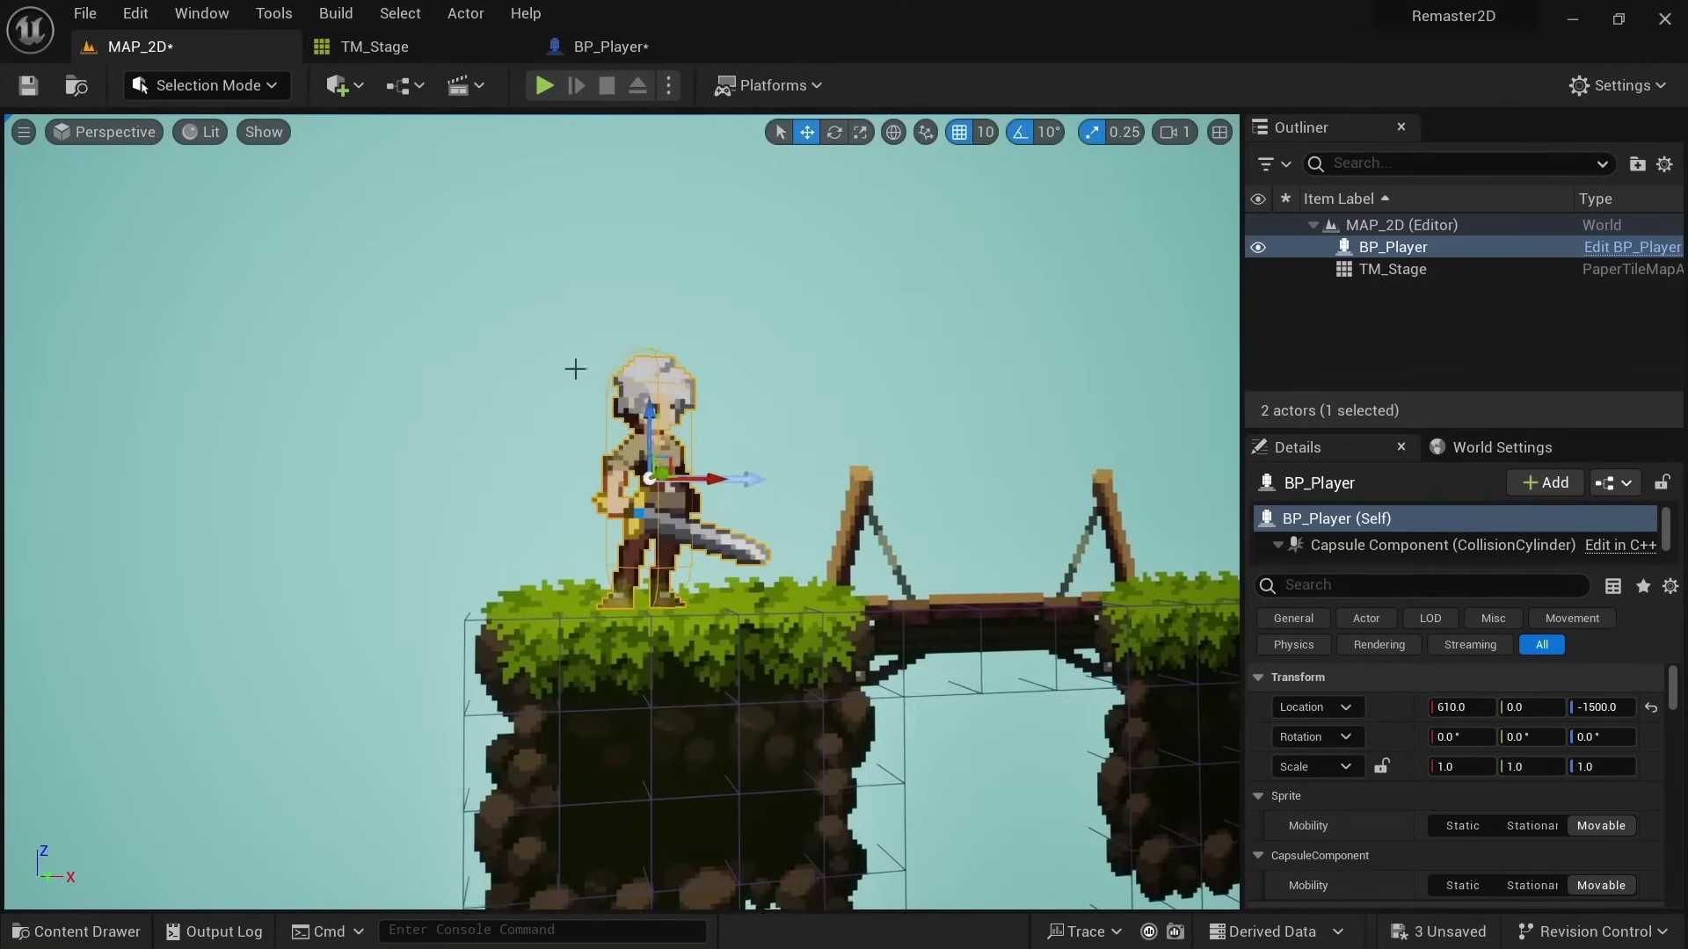
# - Select TM_Stage and start a Play In Editor session with Alt+P
pyautogui.click(737, 525)
pyautogui.hotkey('alt', 'p')
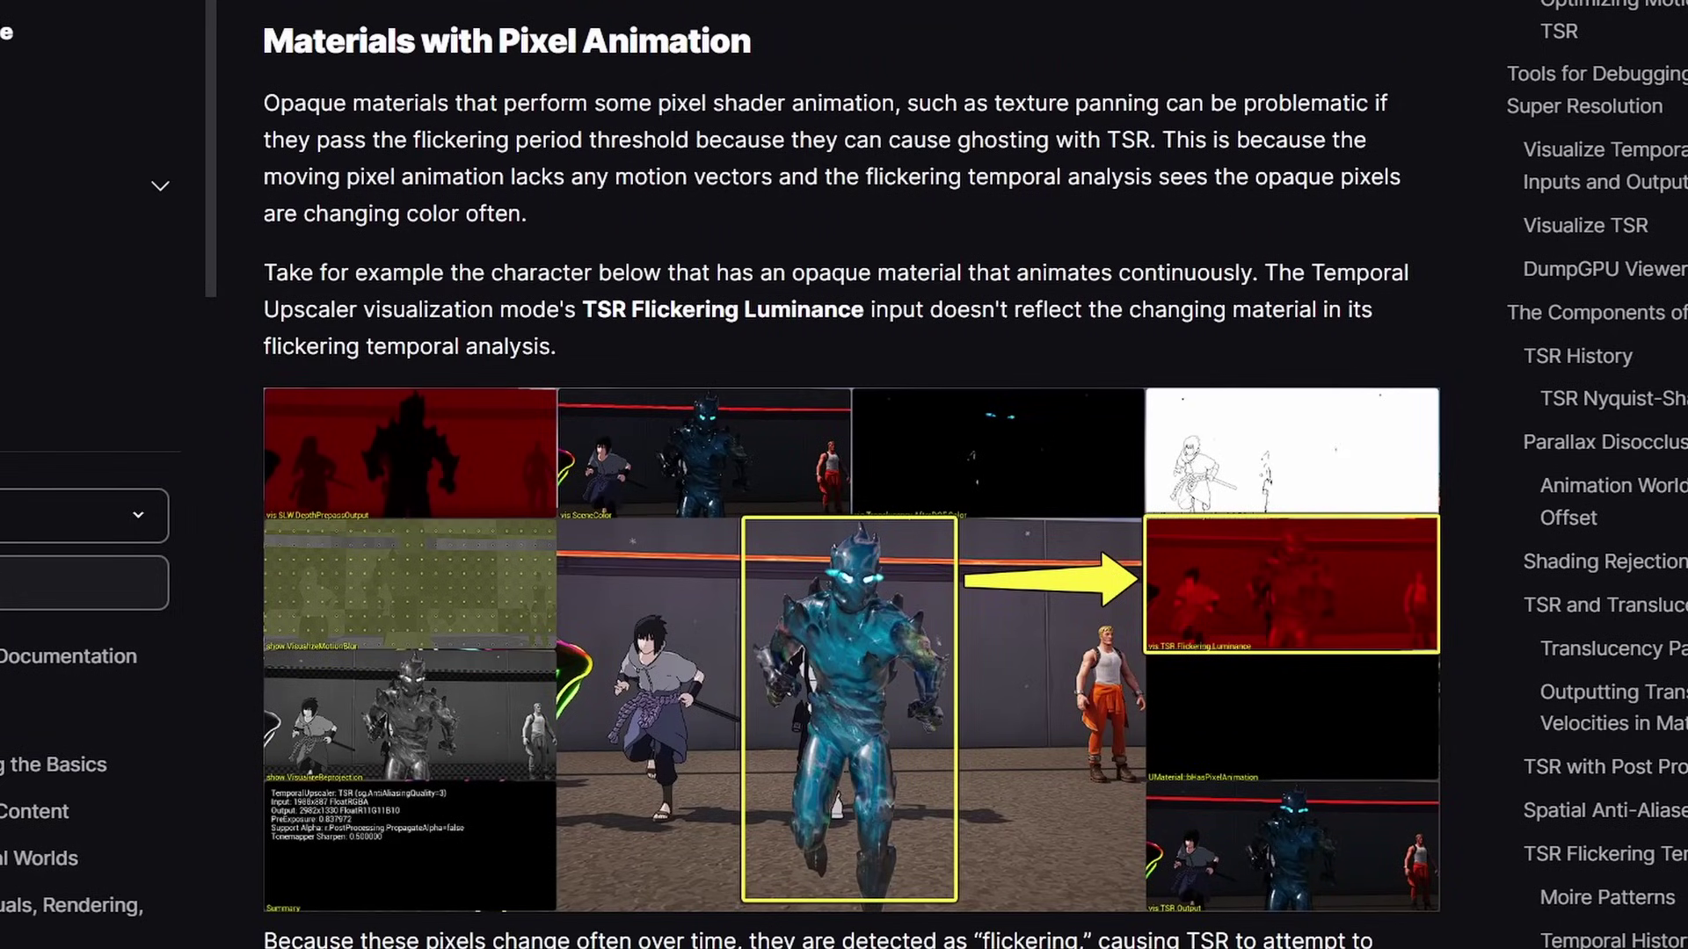
# - Scroll the TSR article down to the Materials with Pixel Animation section
pyautogui.scroll(-10, 1370, 293)
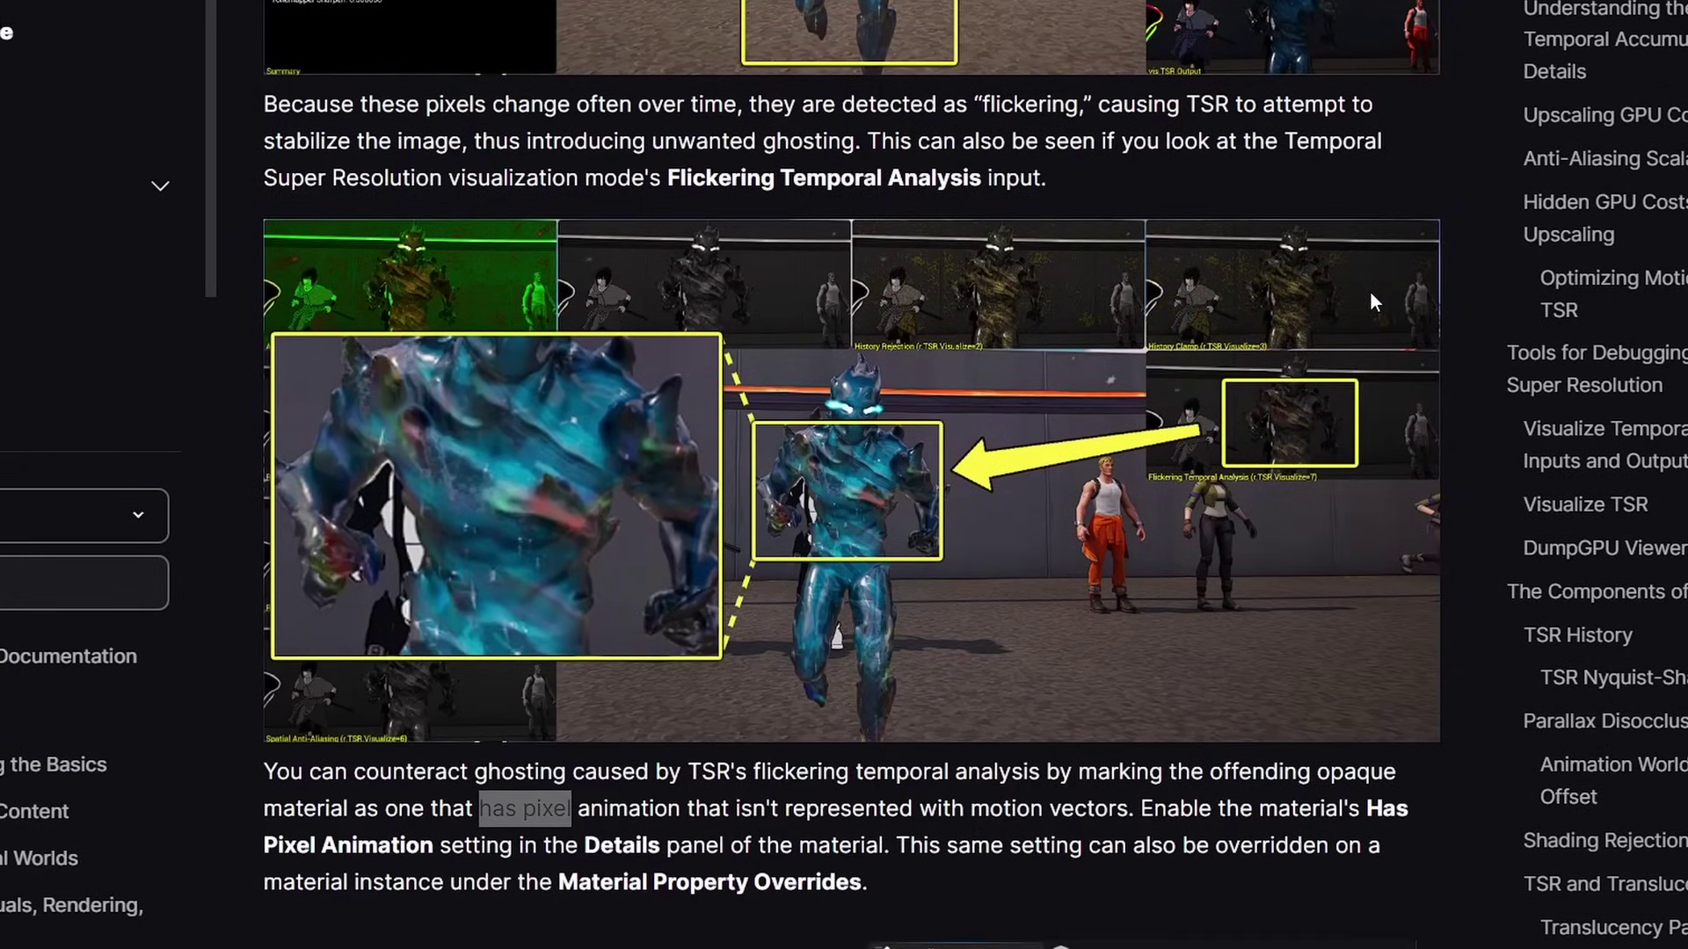
pyautogui.scroll(-9, 1369, 294)
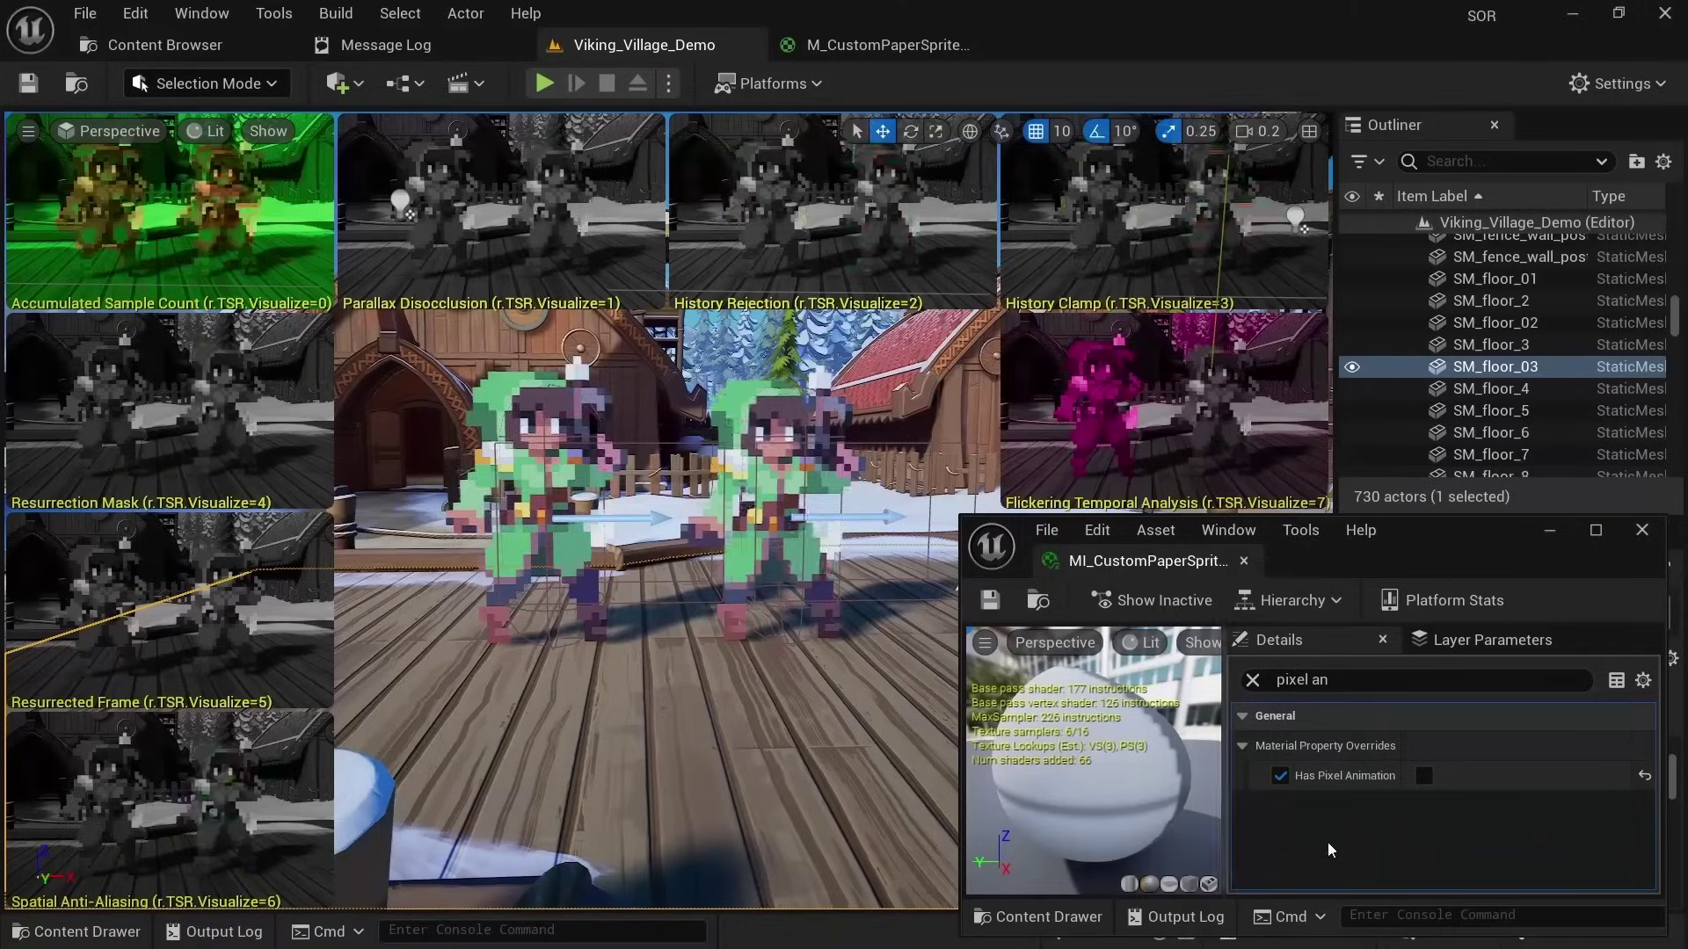
# - Enable Has Pixel Animation on the sprite material instance and set Anti-Aliasing Method to None
pyautogui.click(1426, 779)
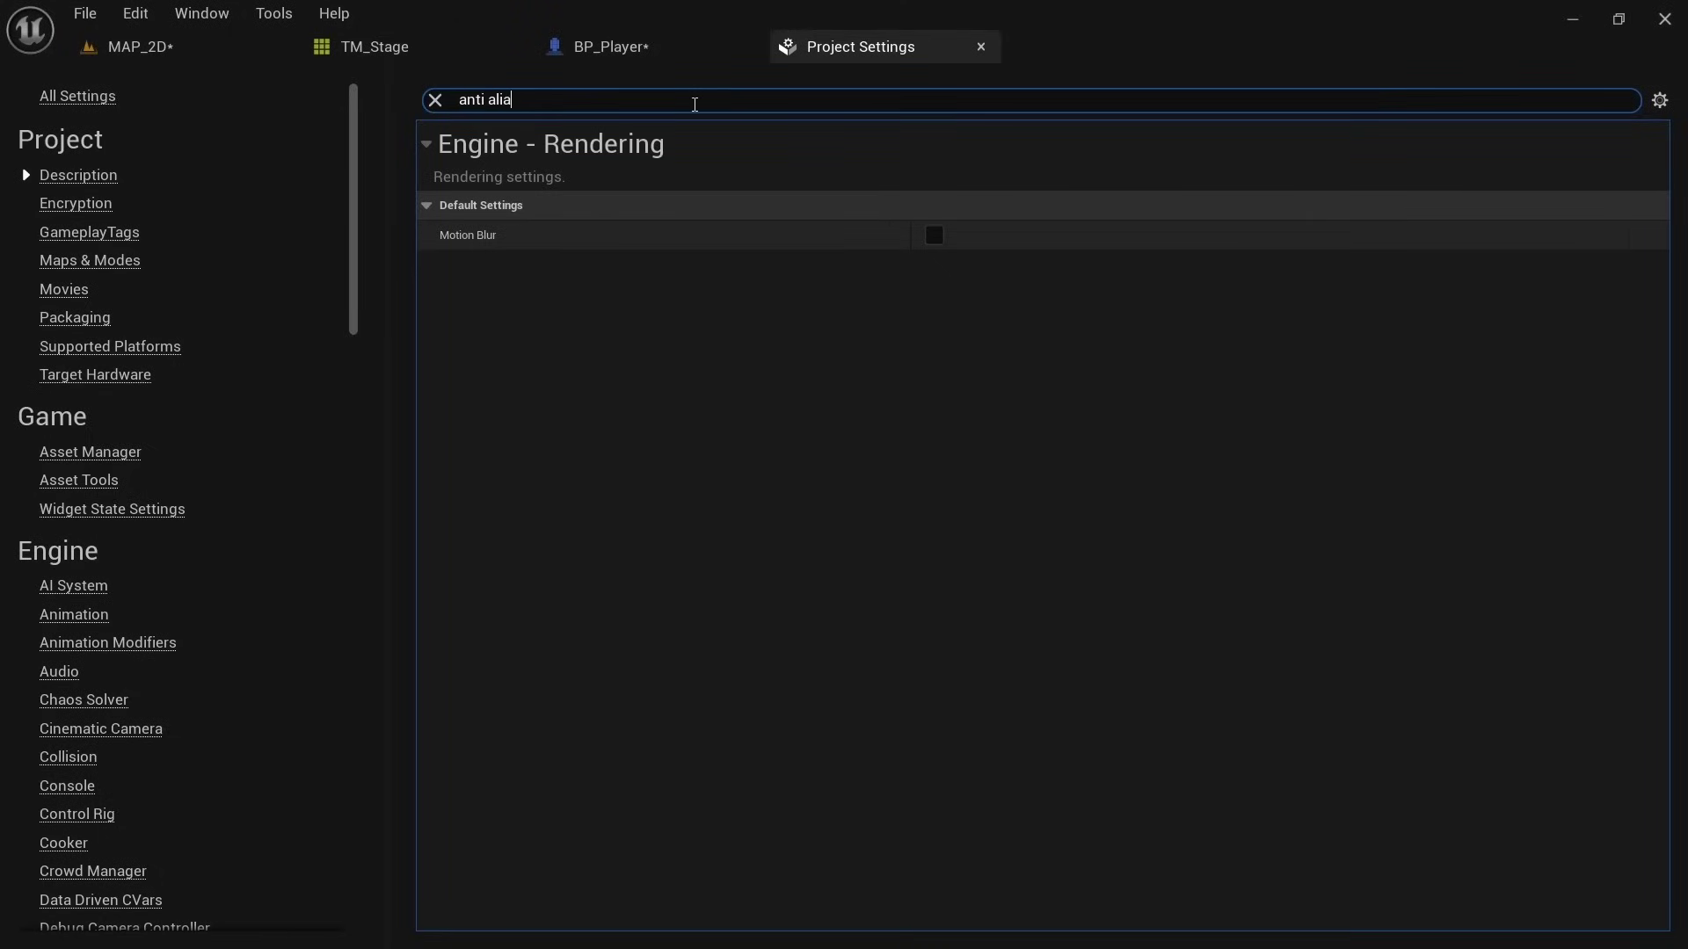
pyautogui.write('si')
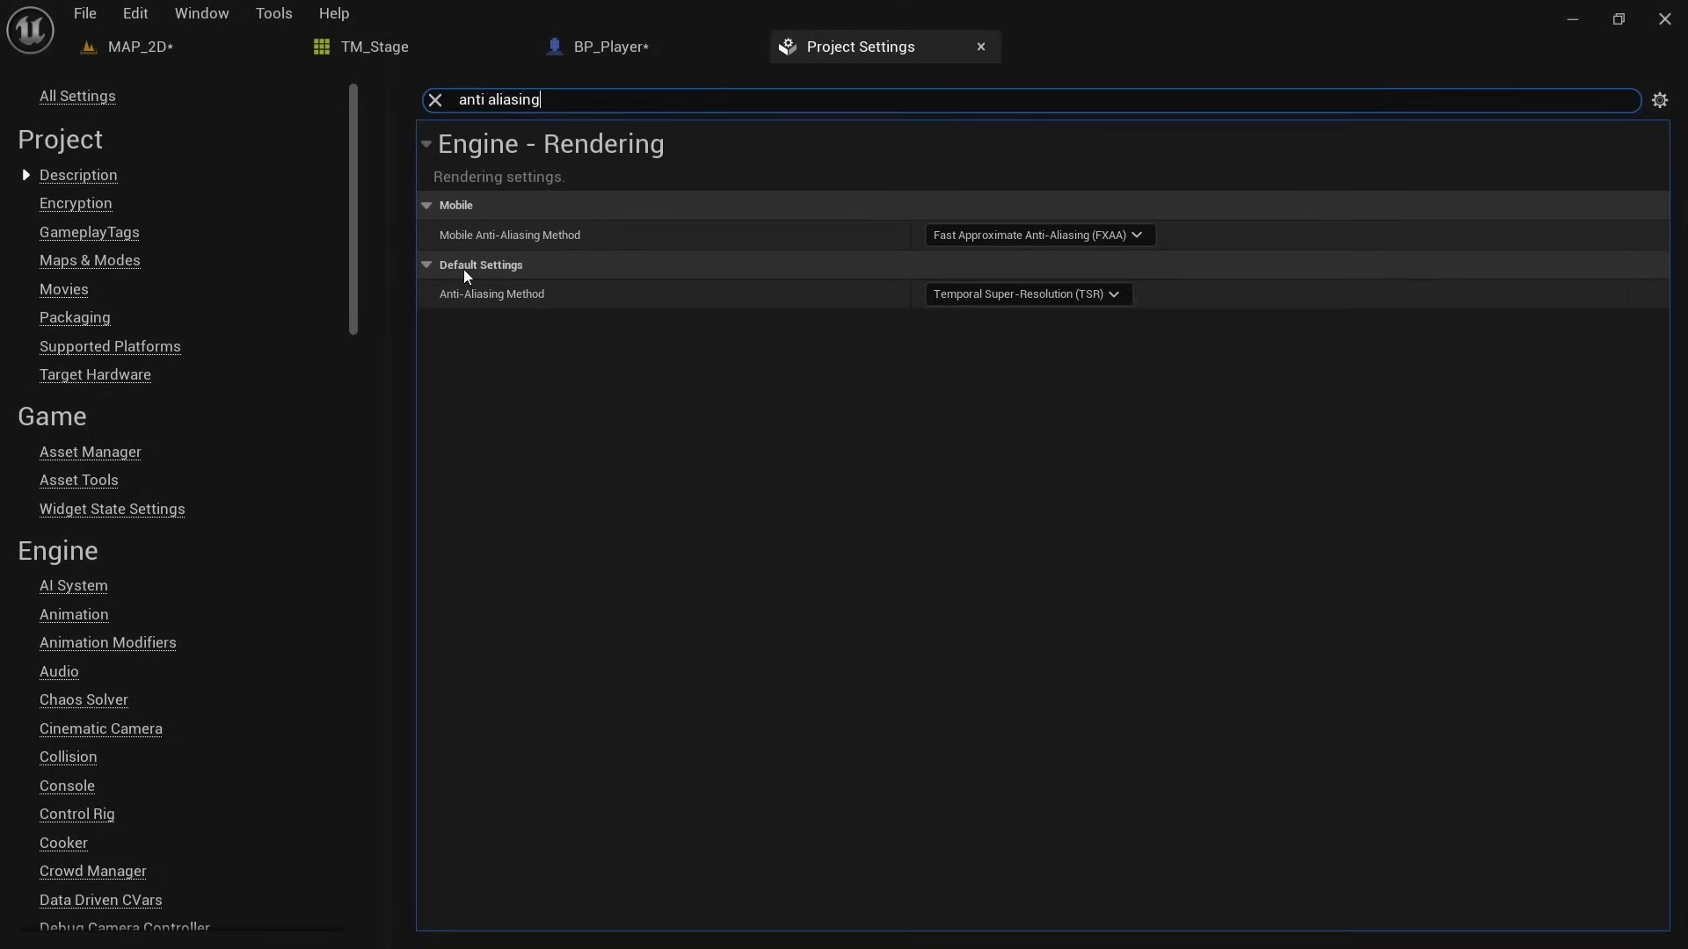
pyautogui.click(1103, 293)
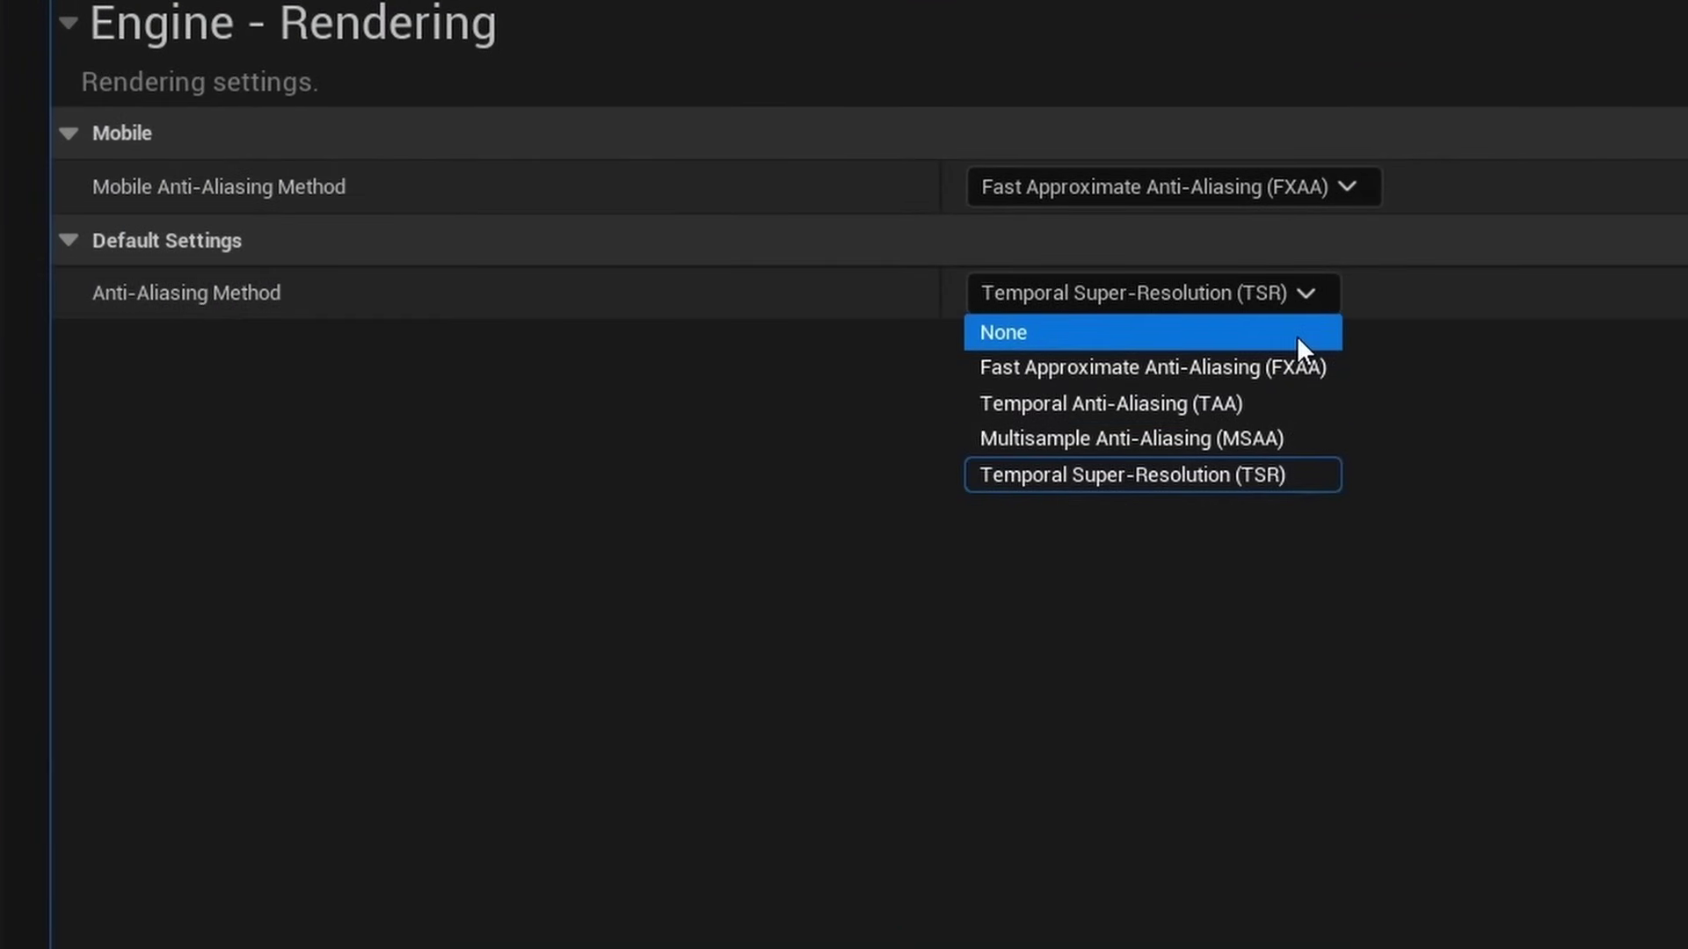
pyautogui.click(1298, 340)
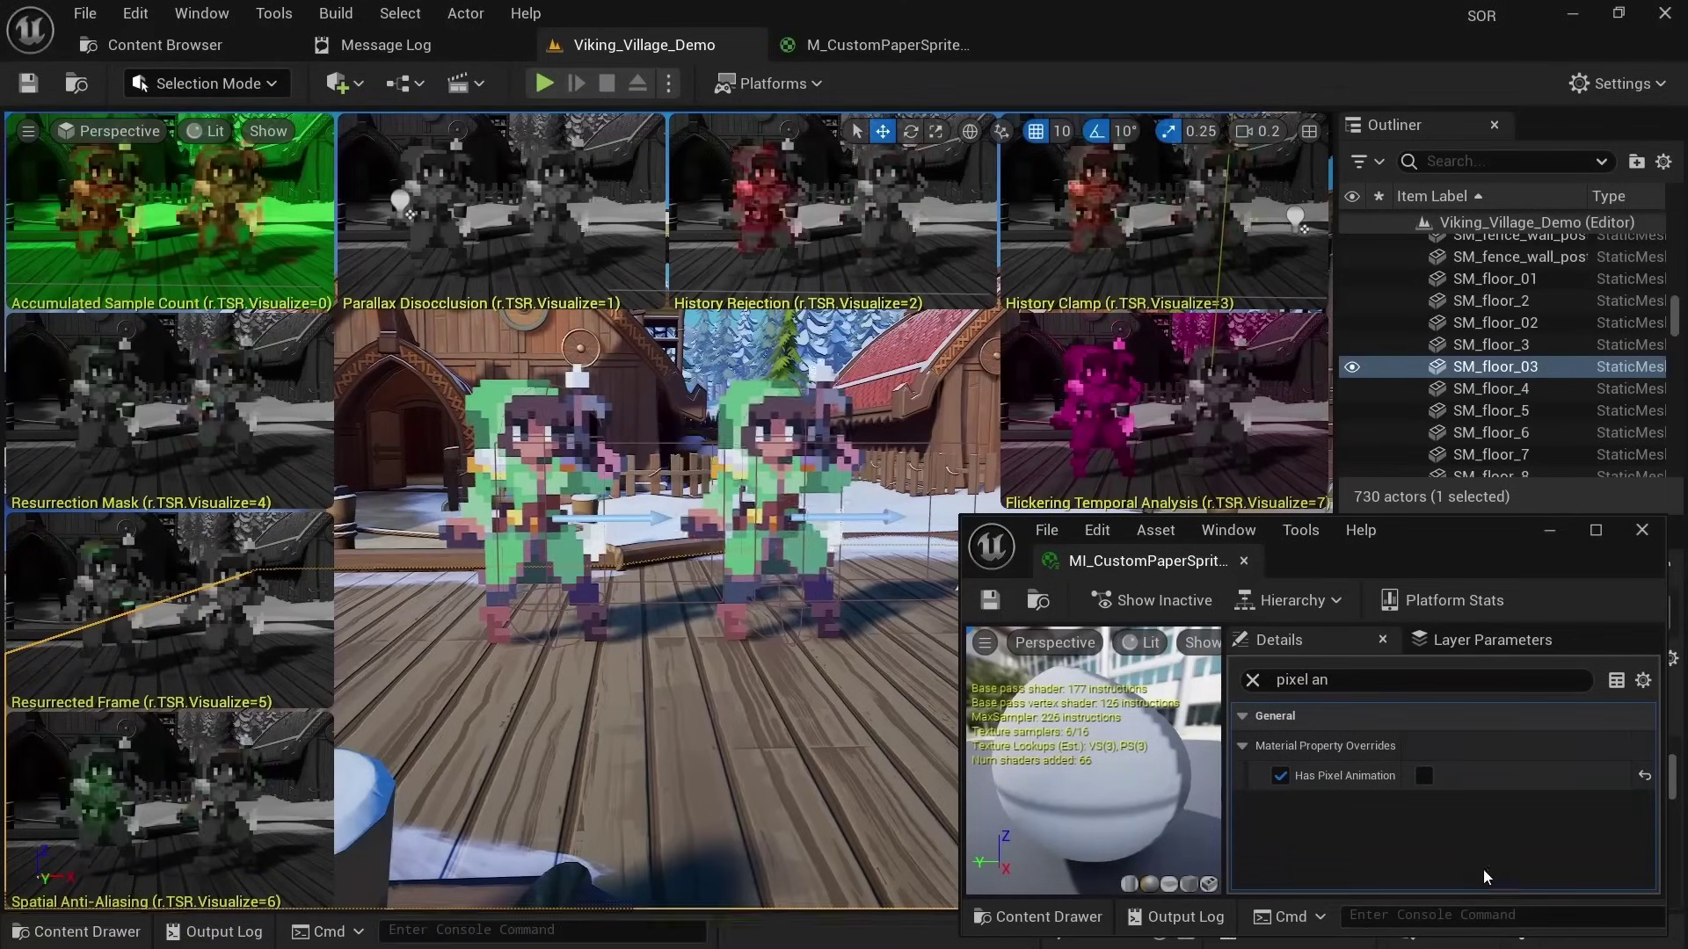
pyautogui.click(1425, 778)
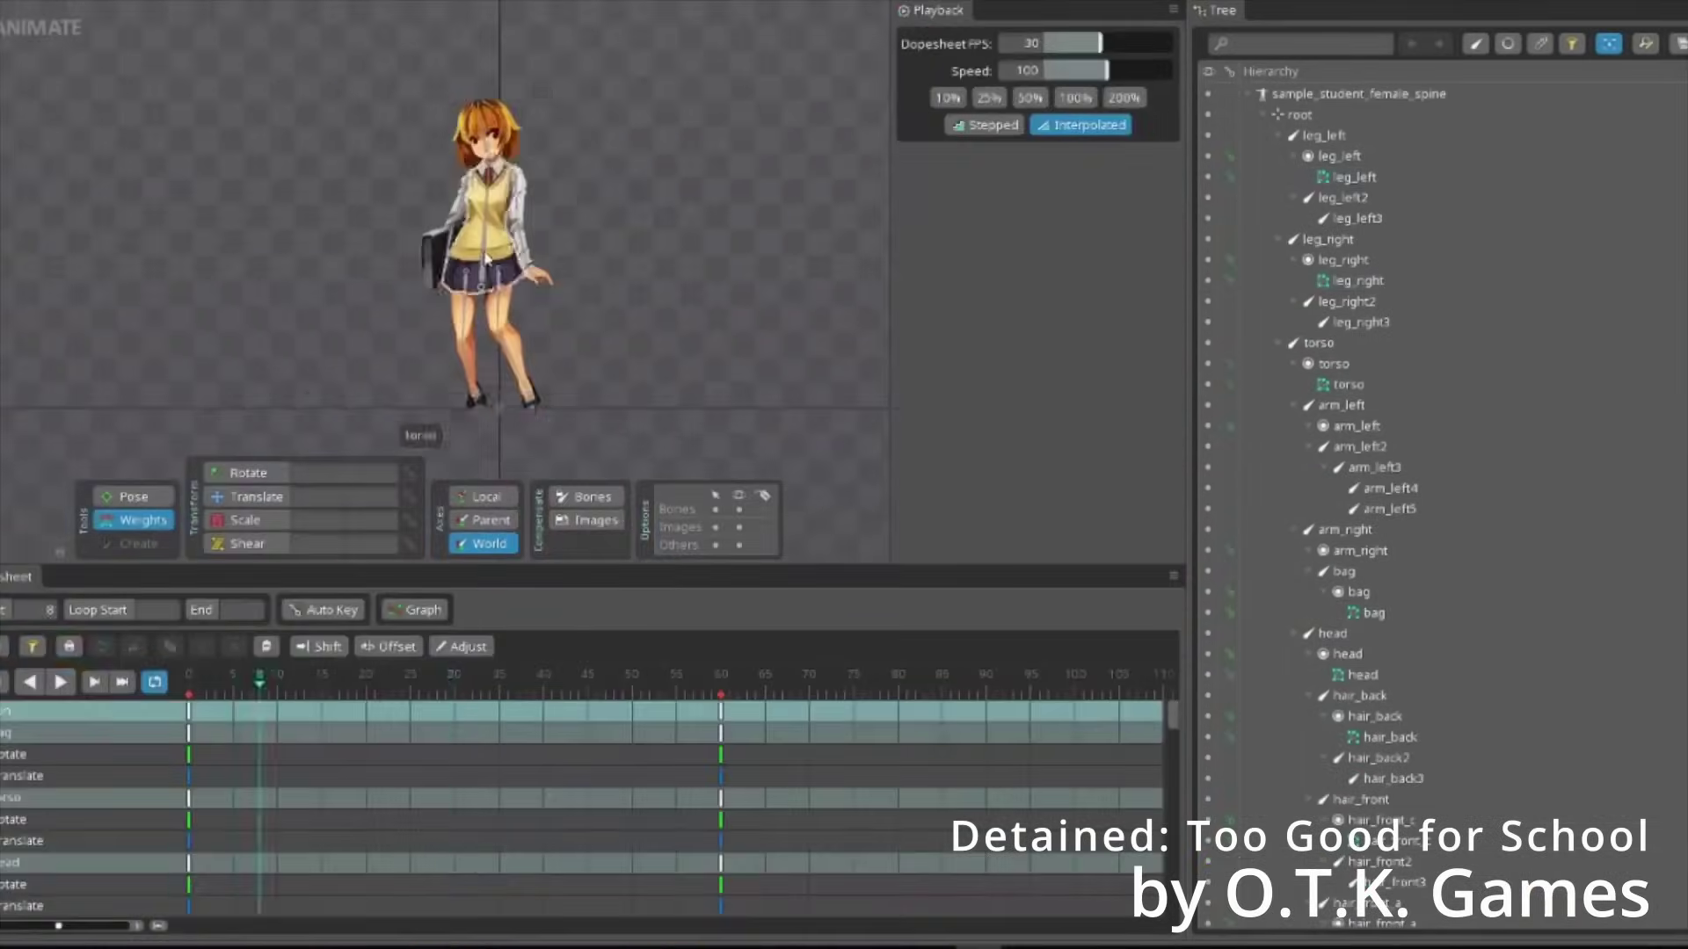
# - Rotate the torso bone to key it at frame 30, then select arm_left5
pyautogui.click(1059, 45)
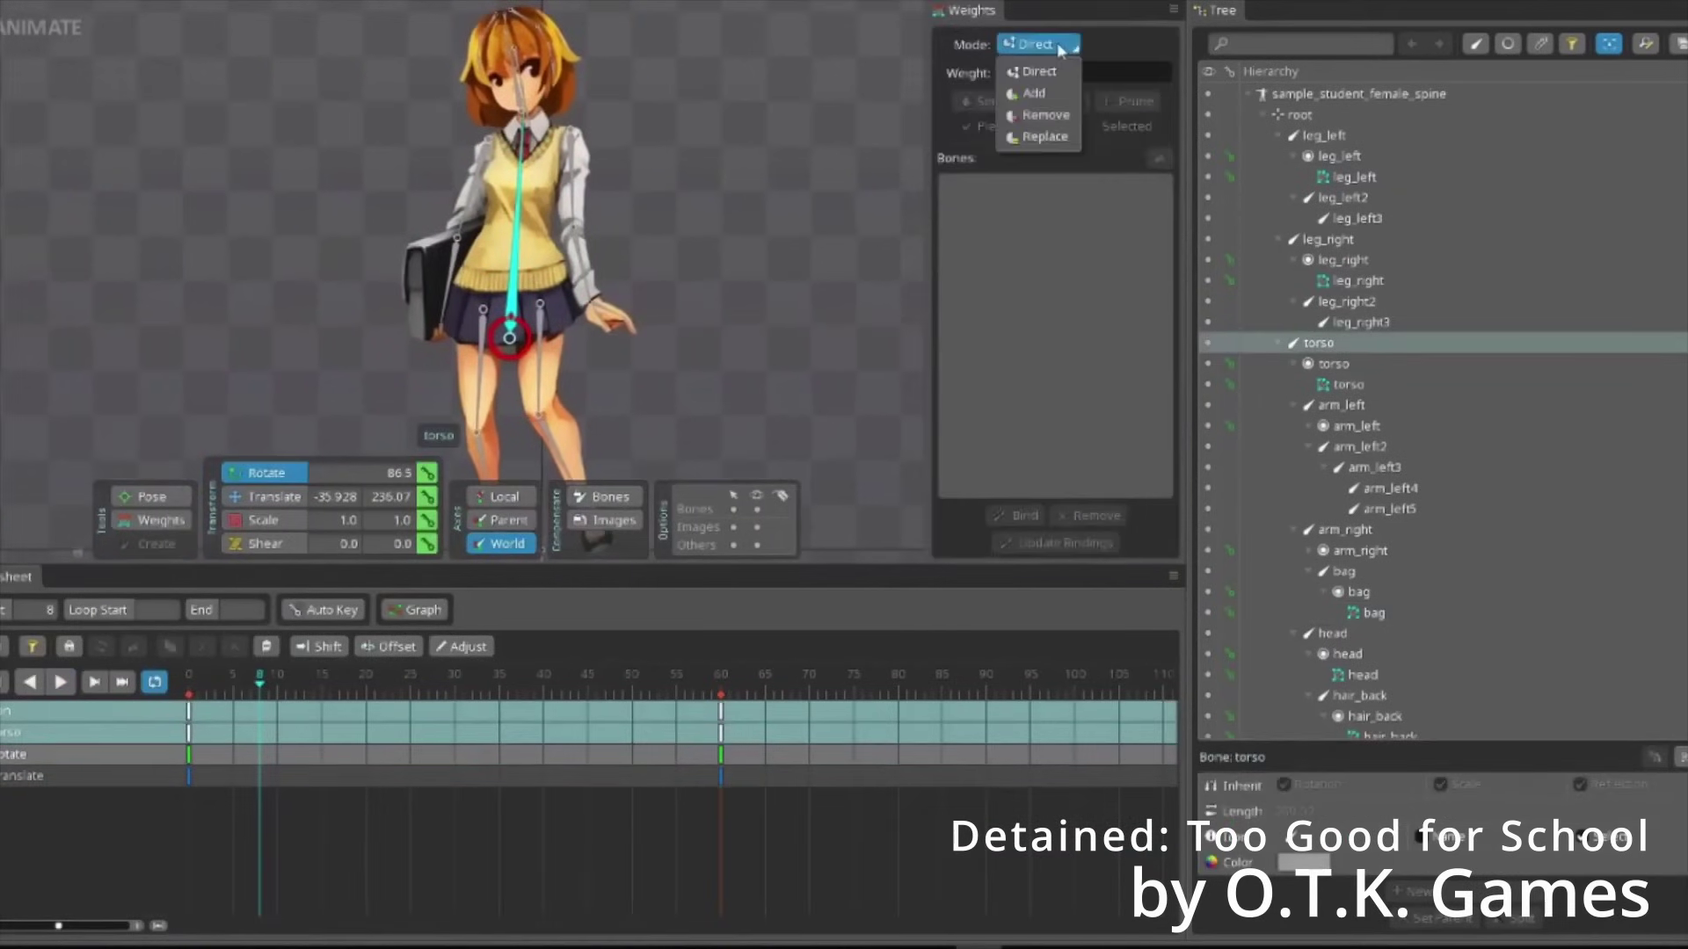
pyautogui.moveTo(726, 332); pyautogui.dragTo(721, 377)
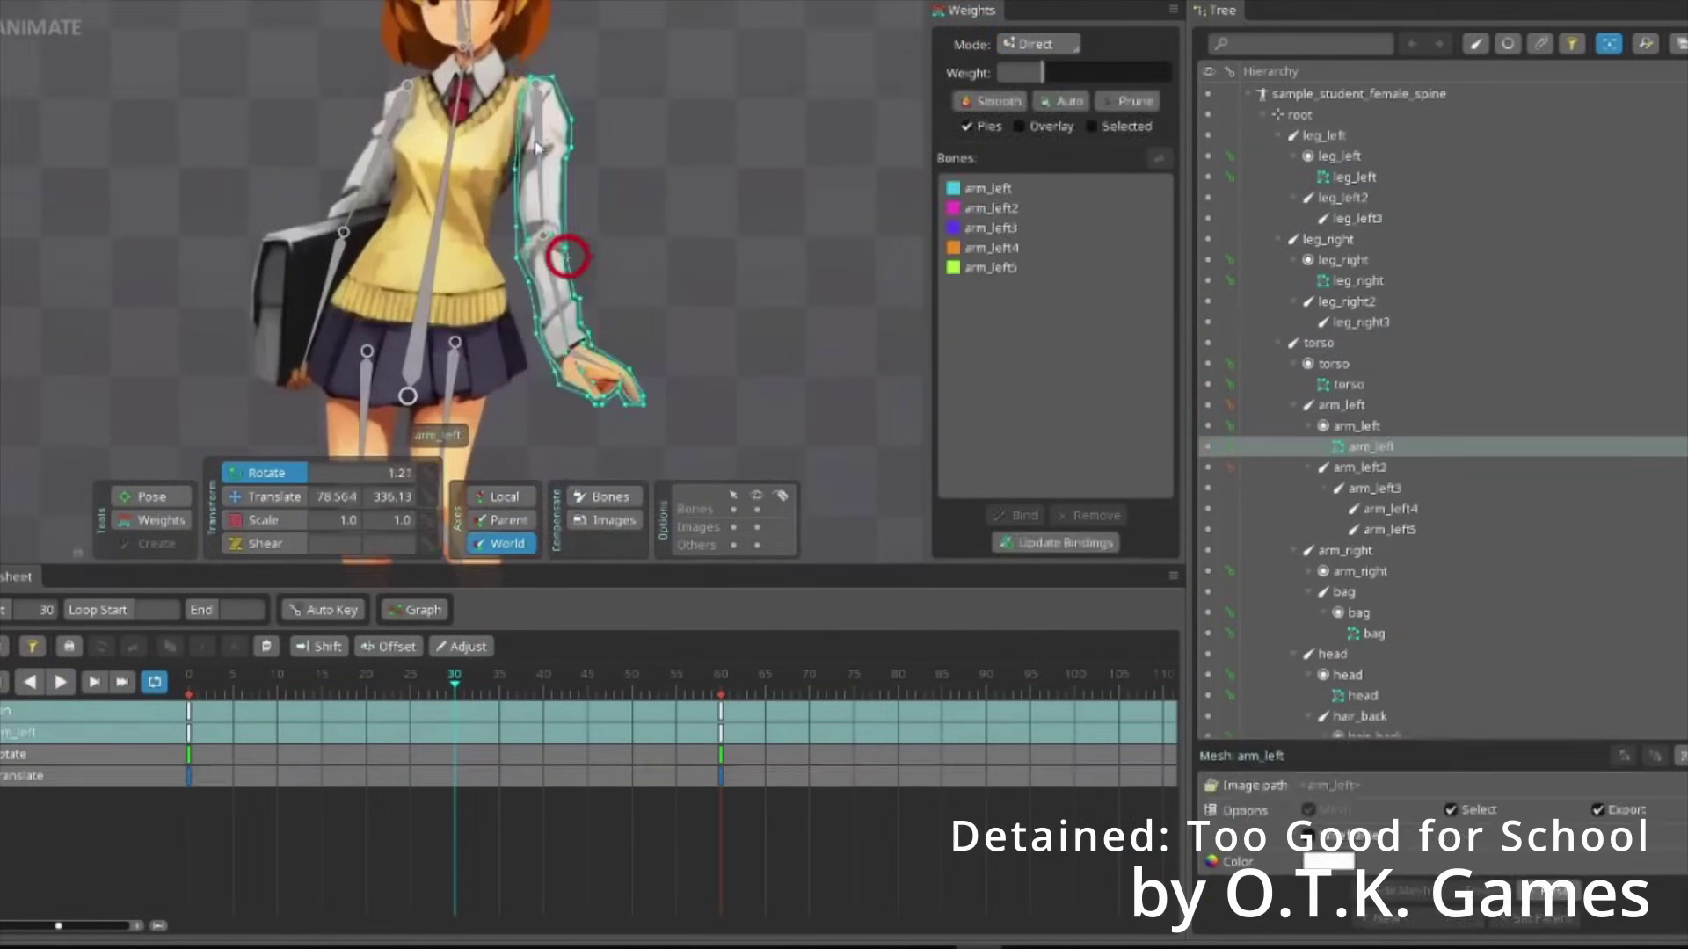
pyautogui.click(590, 401)
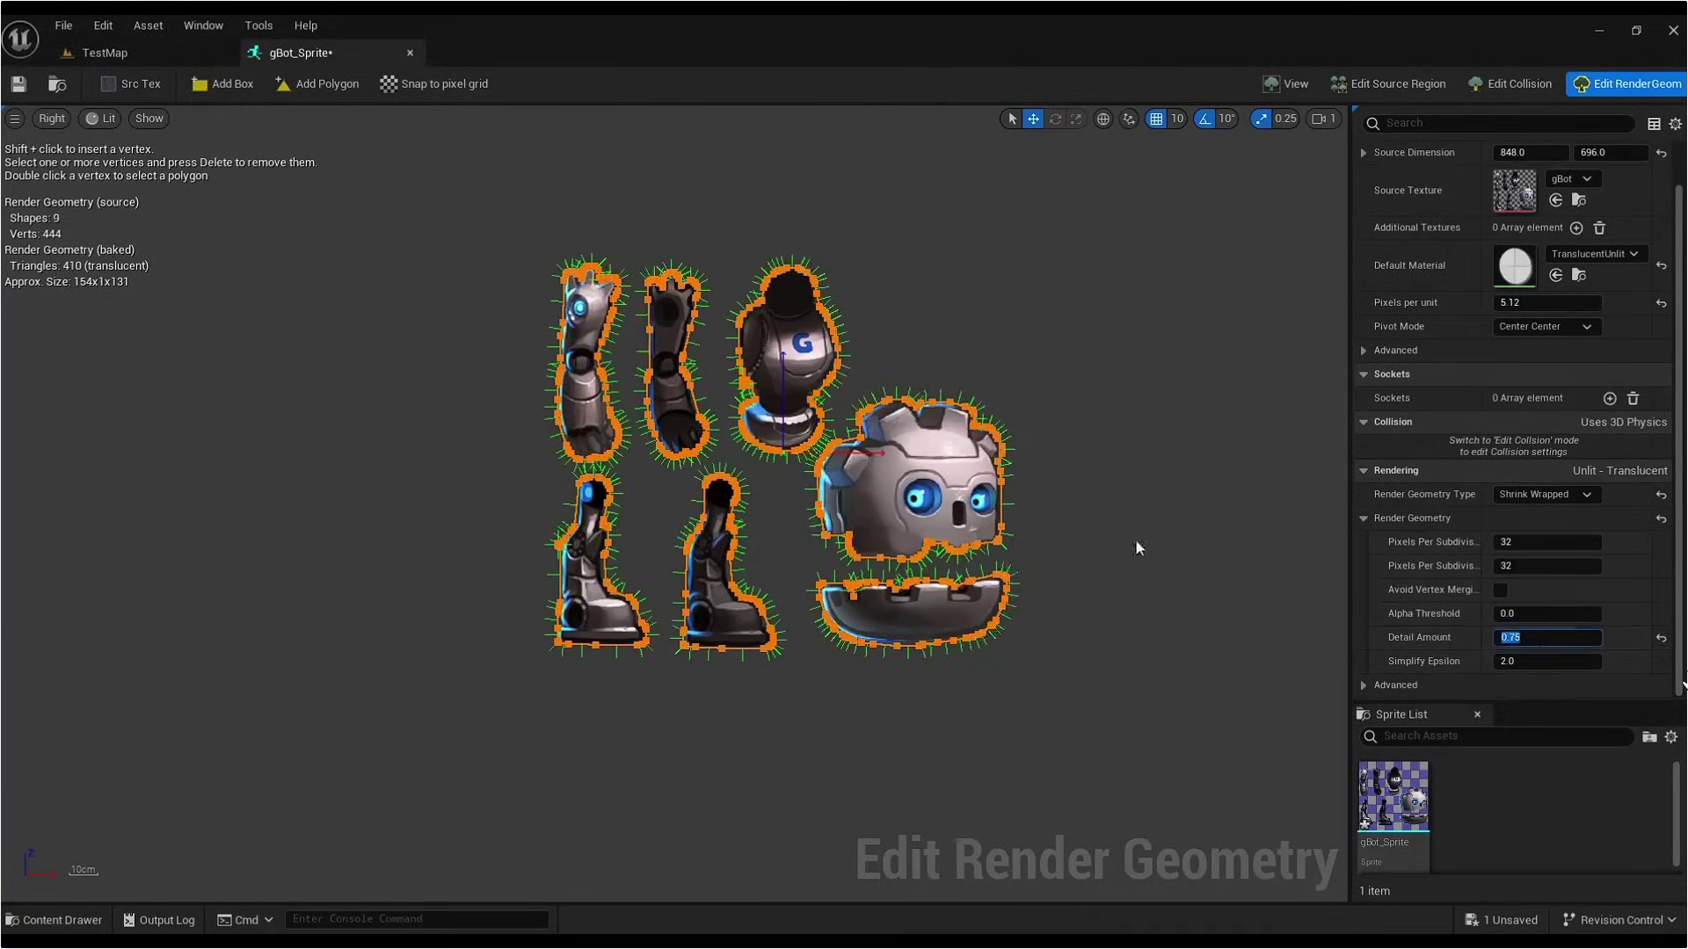
# - Apply the Detail Amount and convert gBot_Sprite to a skeletal mesh with a new skeleton
pyautogui.press('Return')
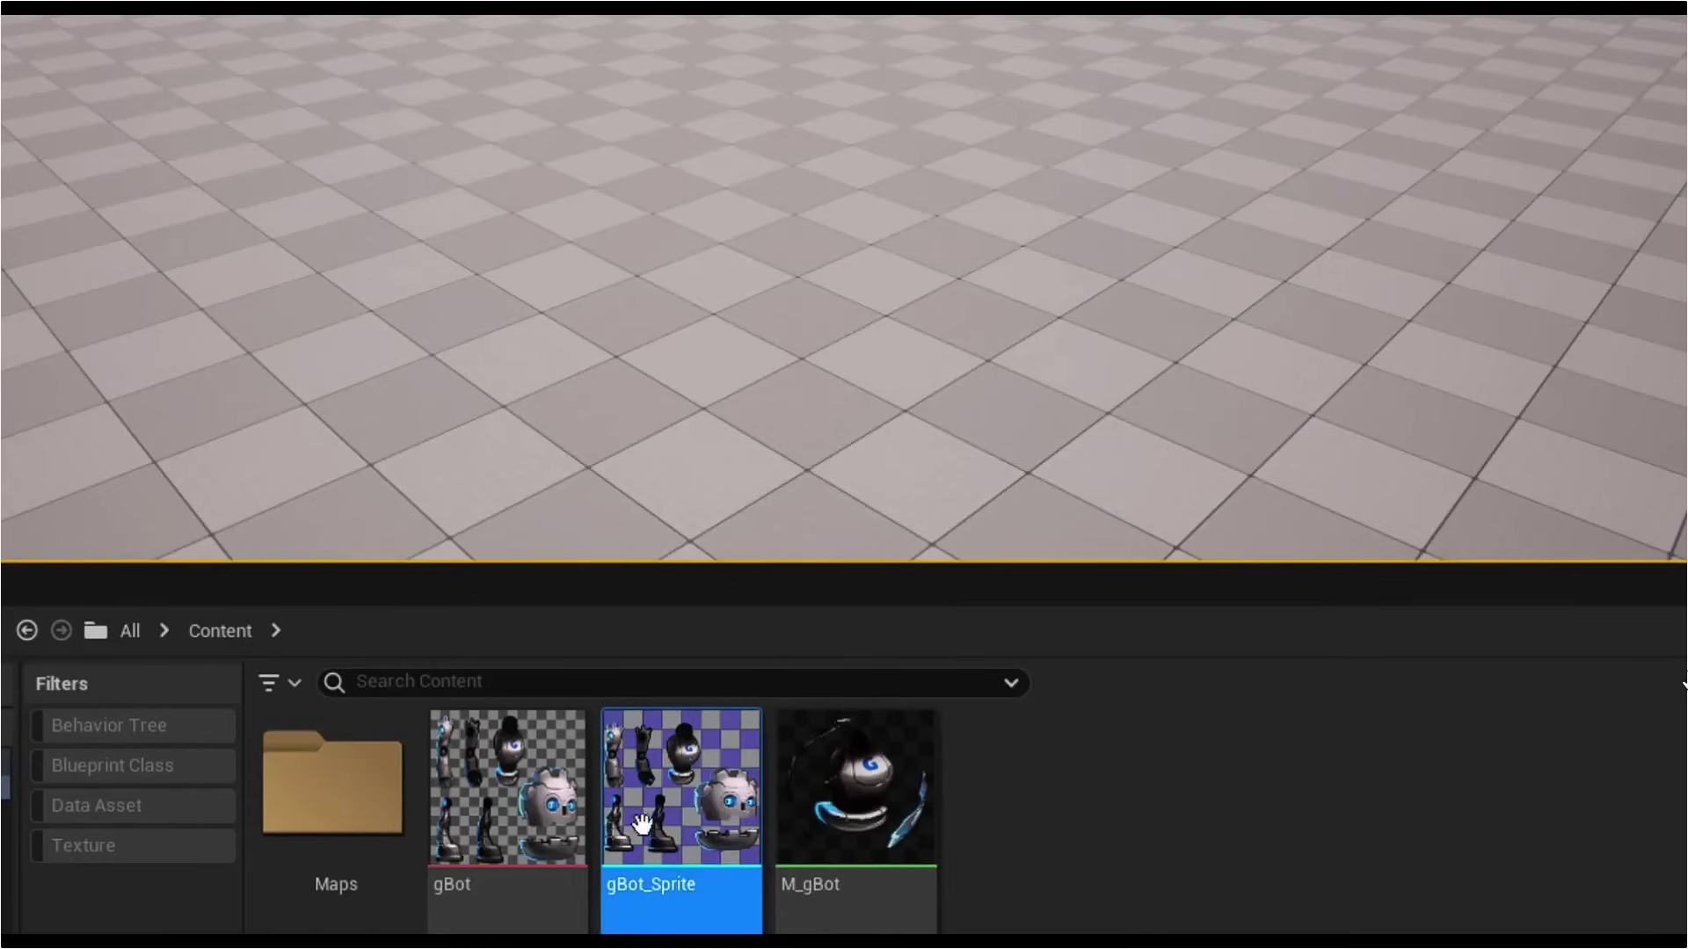
pyautogui.rightClick(668, 807)
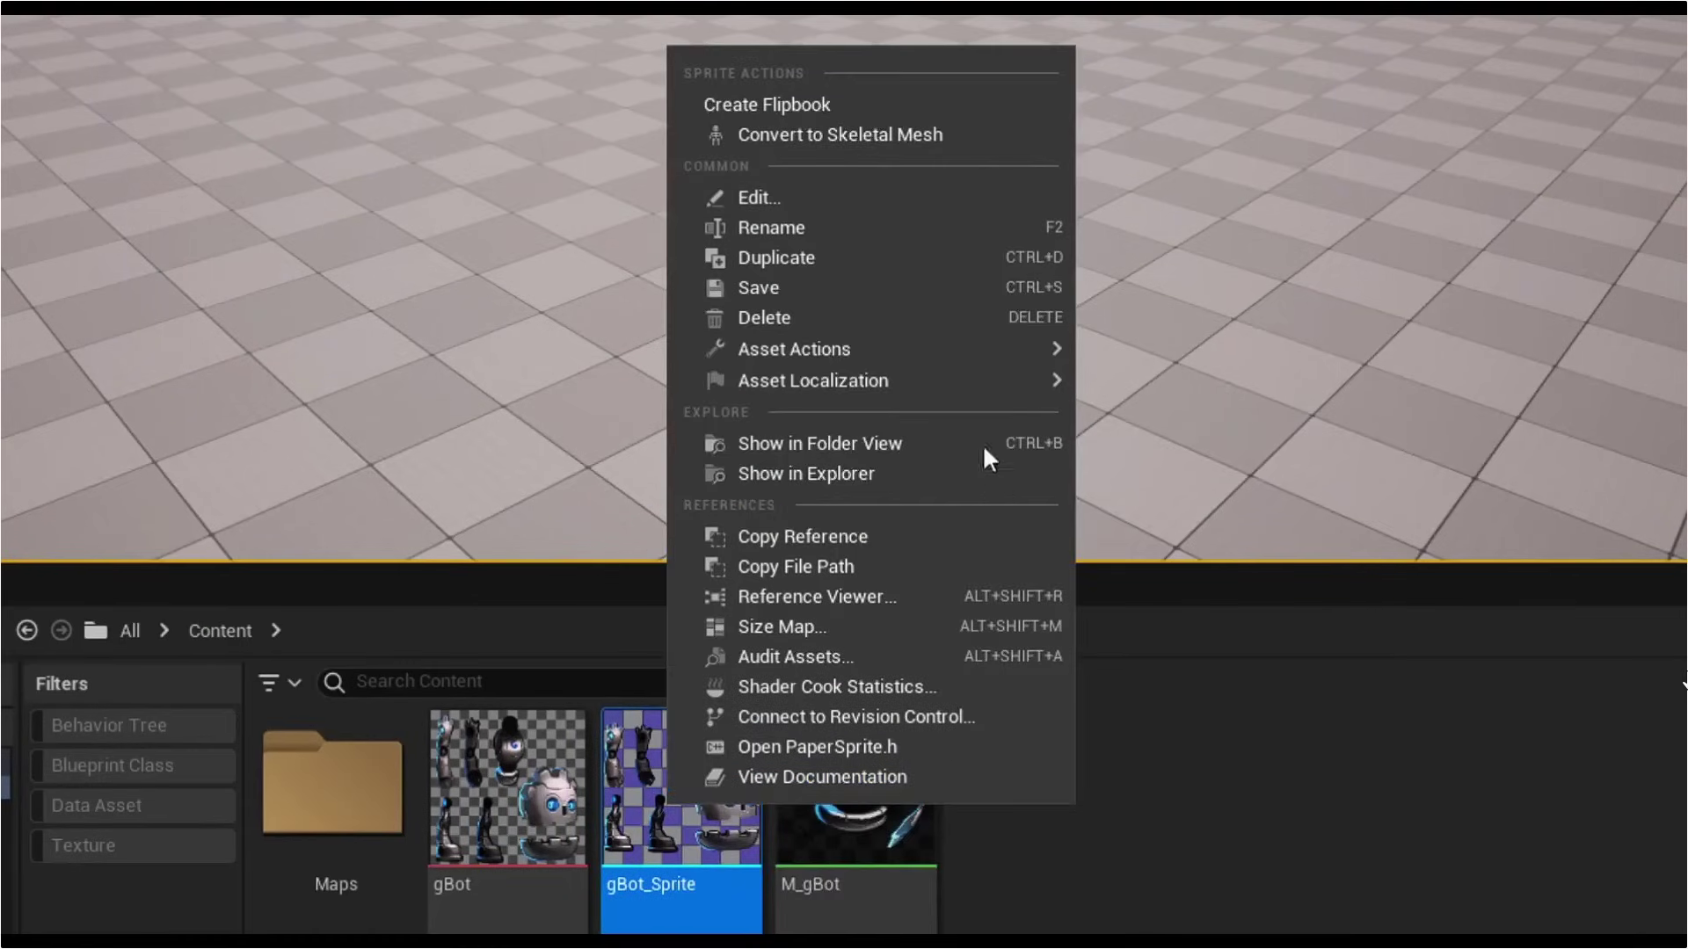
pyautogui.click(798, 130)
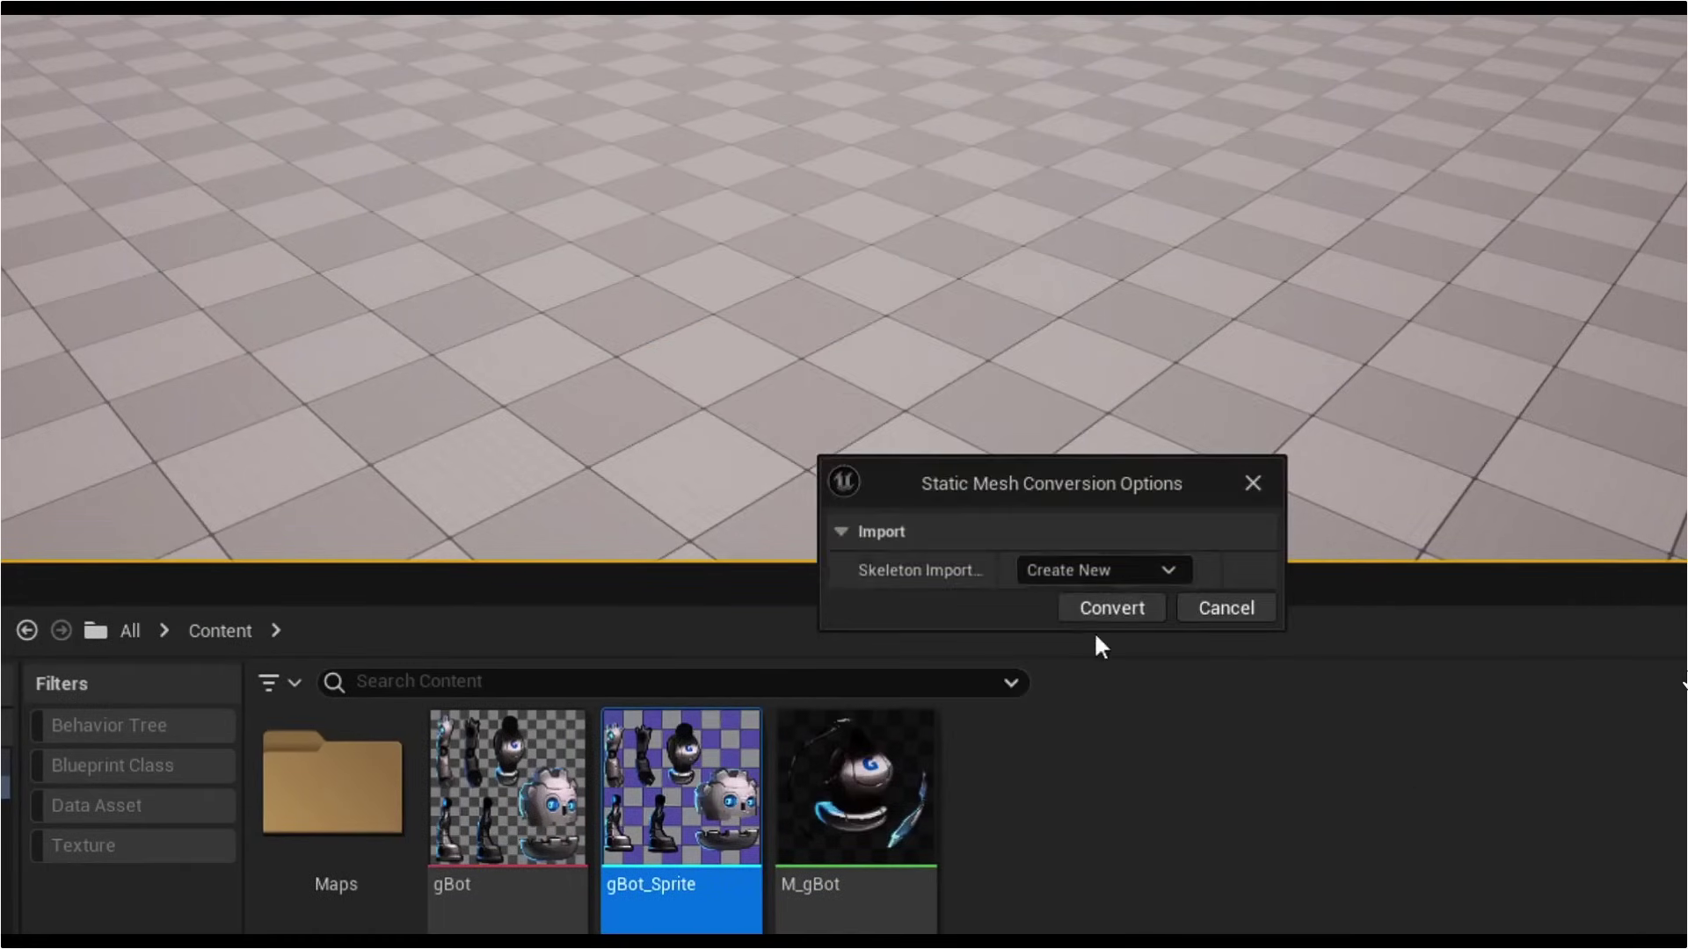
pyautogui.click(1108, 613)
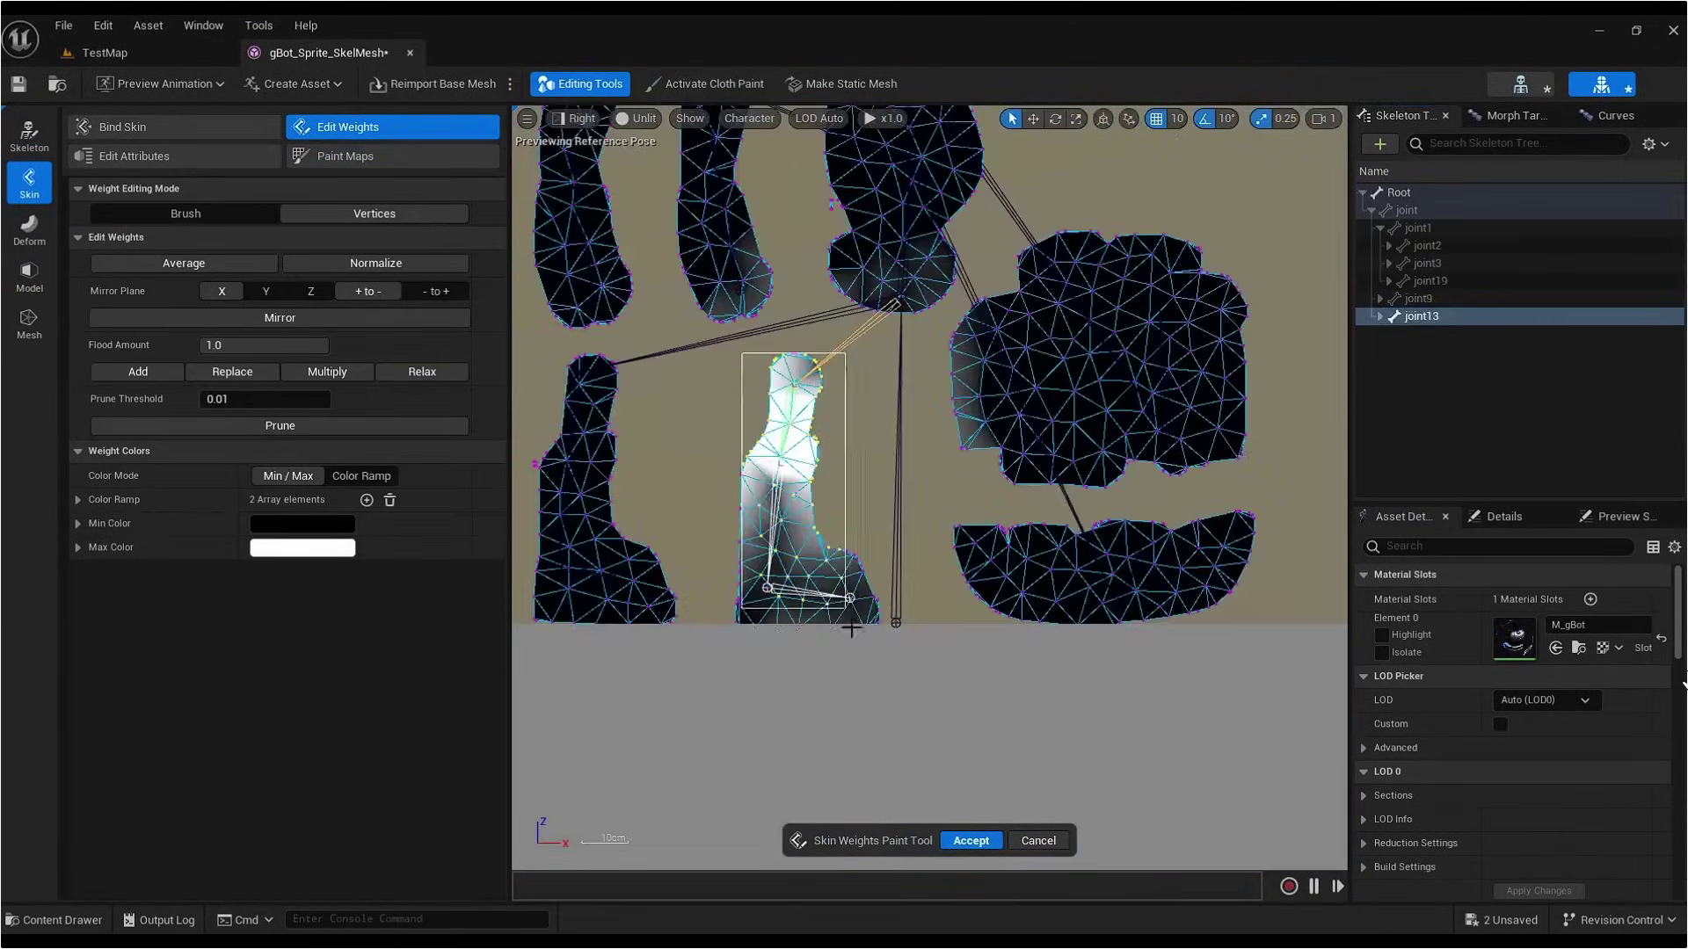
# - Inspect weight influence for joint19, joint2, joint17, joint1 and joint13
pyautogui.click(1450, 285)
pyautogui.click(1446, 246)
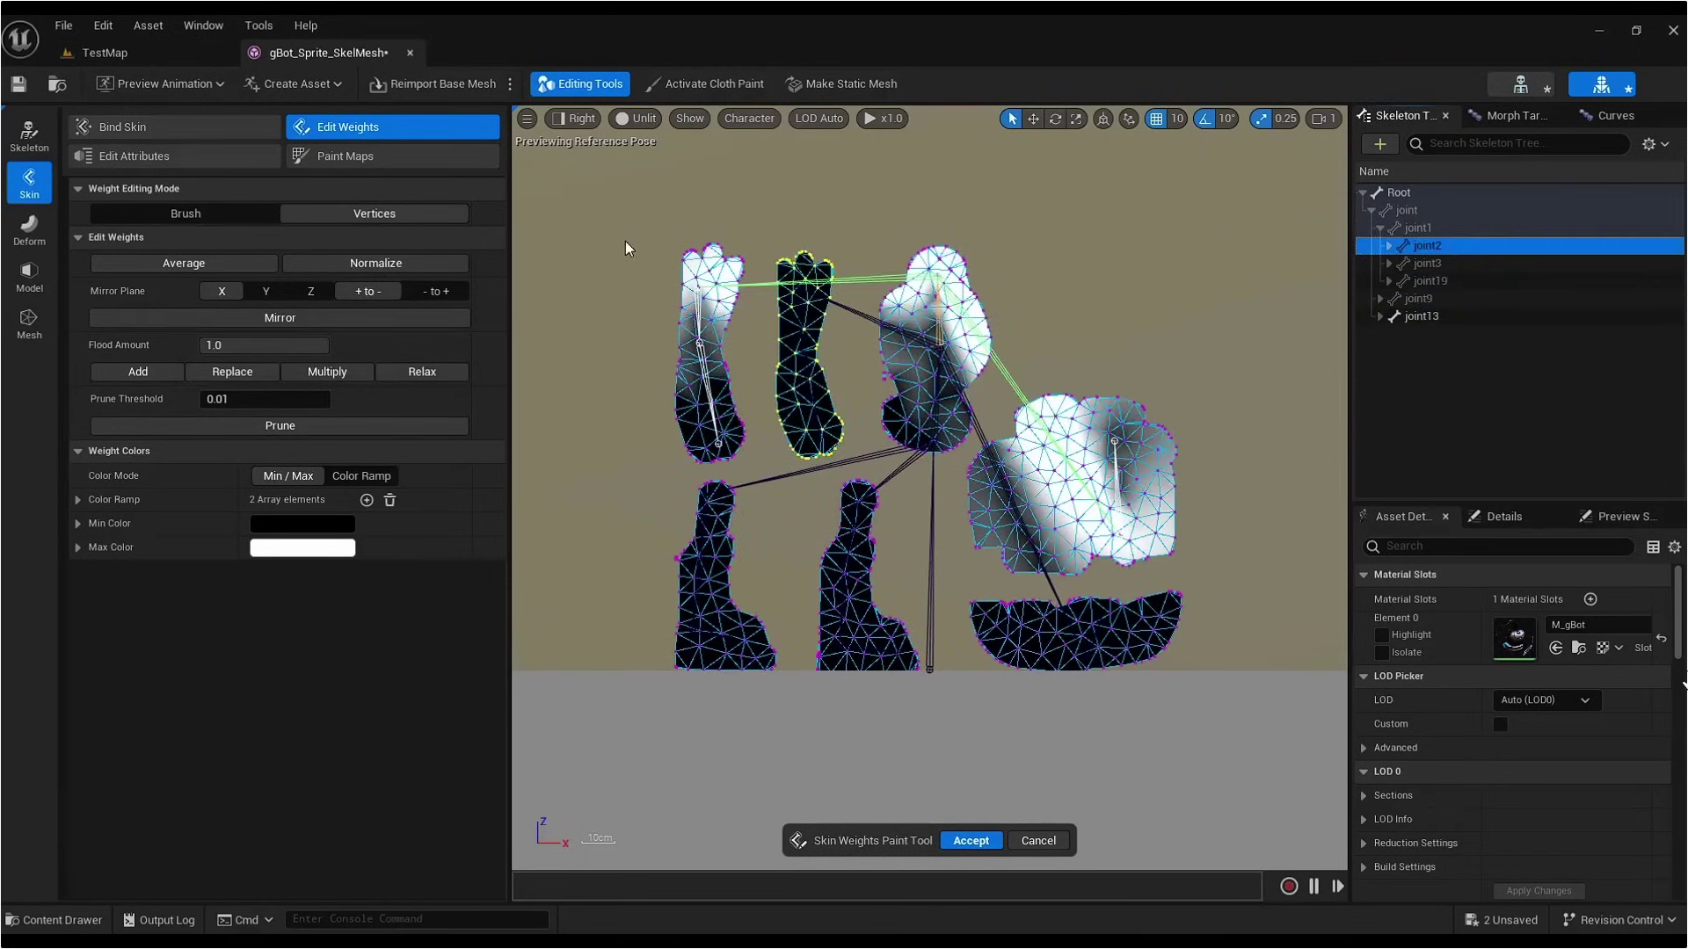
pyautogui.click(1400, 280)
pyautogui.click(1449, 282)
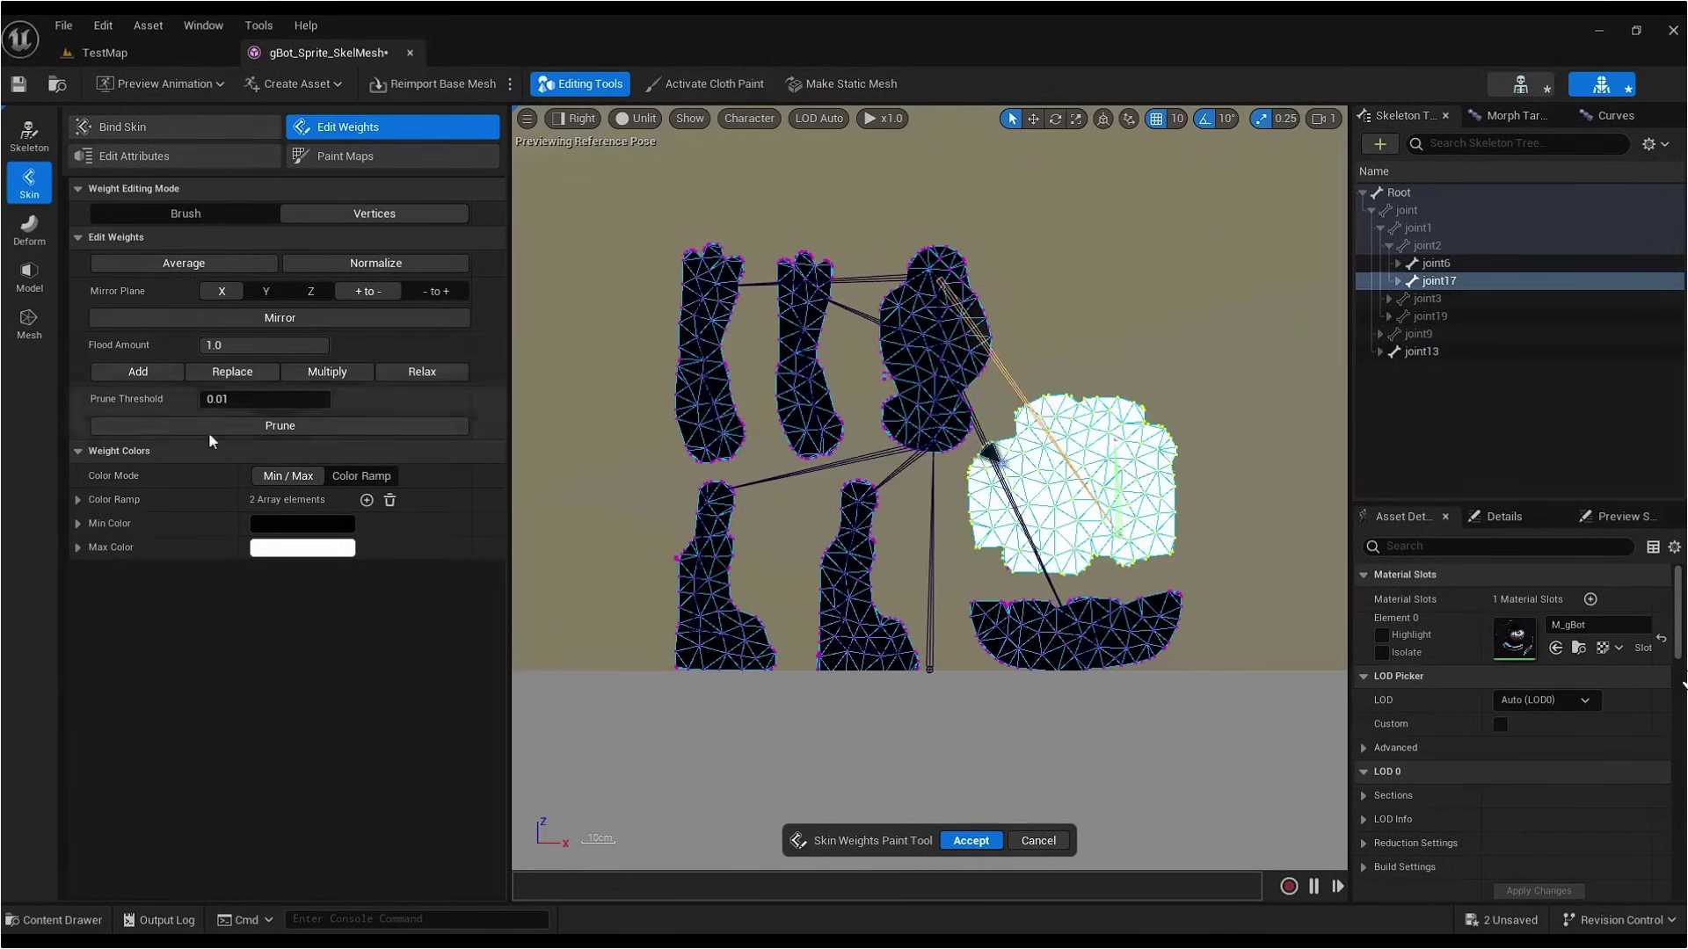
pyautogui.click(1449, 230)
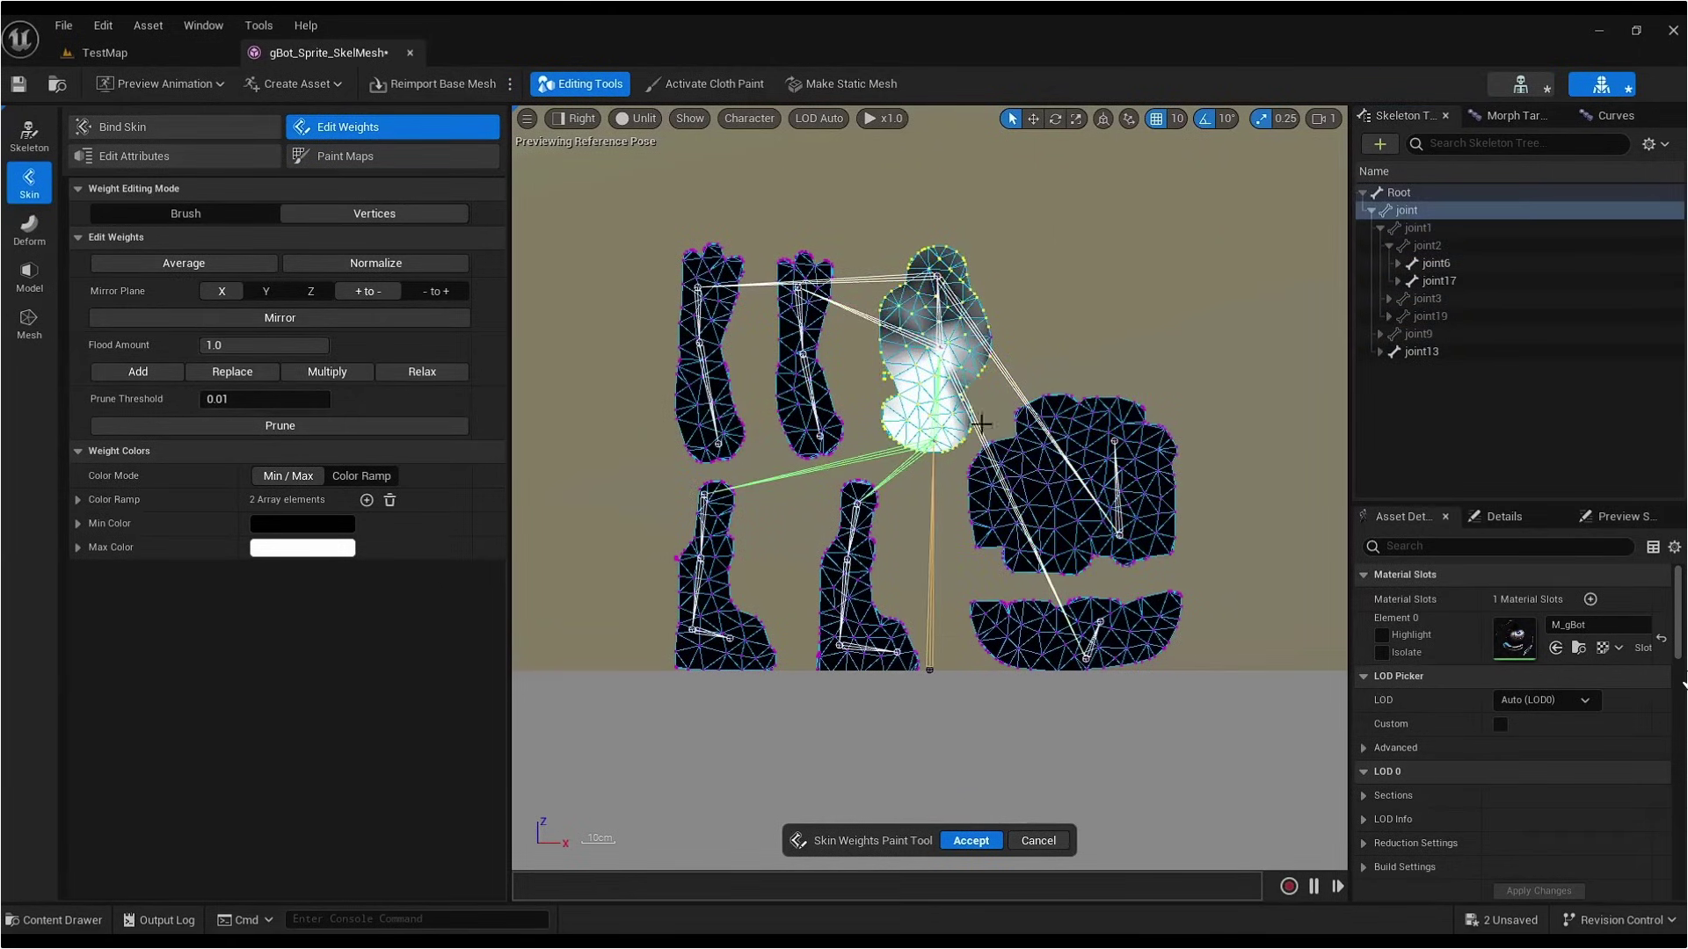
pyautogui.click(1422, 350)
# - In the Skeleton editor, lower the top joint, move joint6's arm piece, and raise the head
pyautogui.click(1520, 84)
pyautogui.click(95, 188)
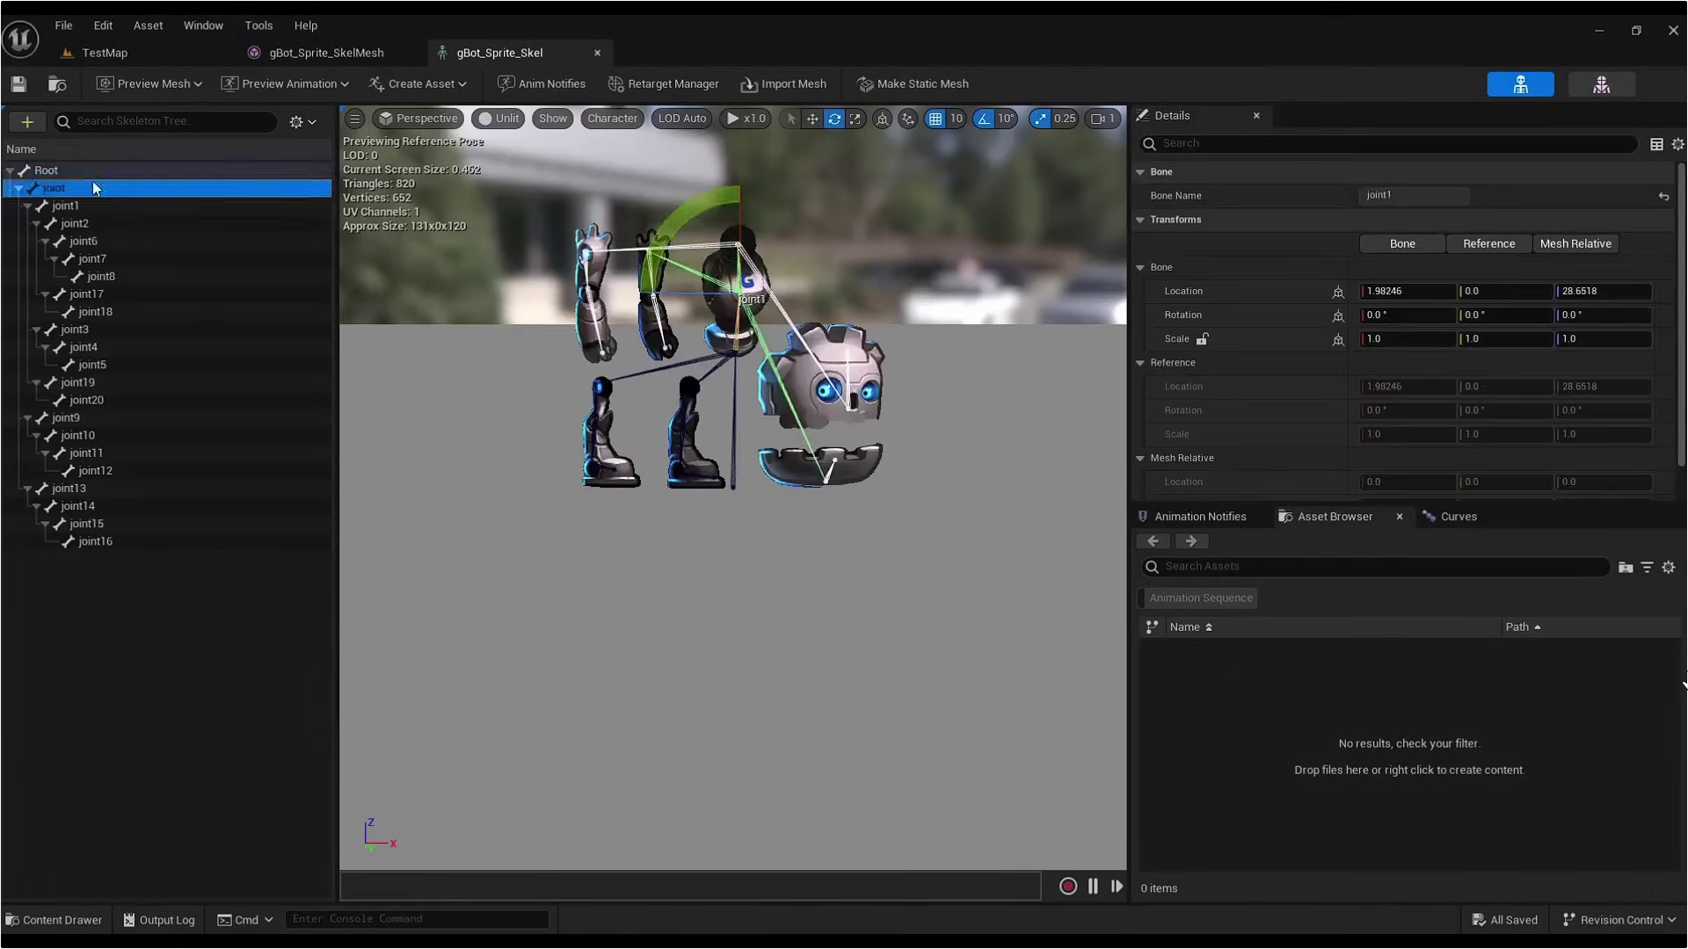
pyautogui.click(736, 354)
pyautogui.moveTo(747, 347); pyautogui.dragTo(743, 392)
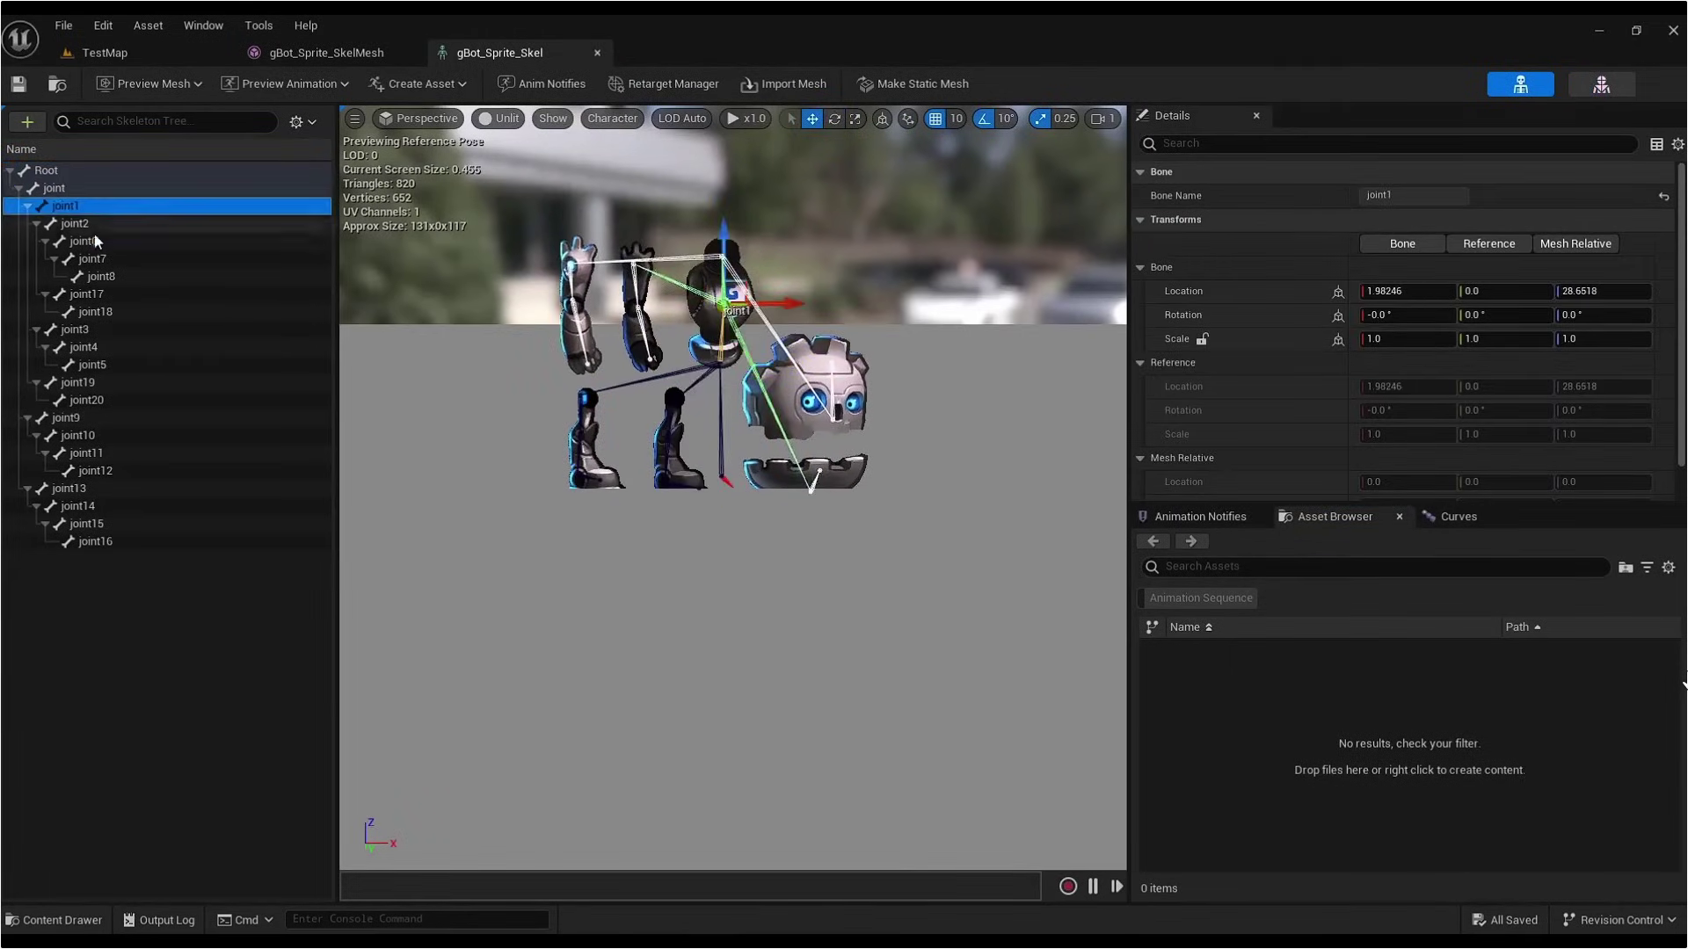
pyautogui.moveTo(618, 256); pyautogui.dragTo(747, 275)
pyautogui.scroll(4, 747, 274)
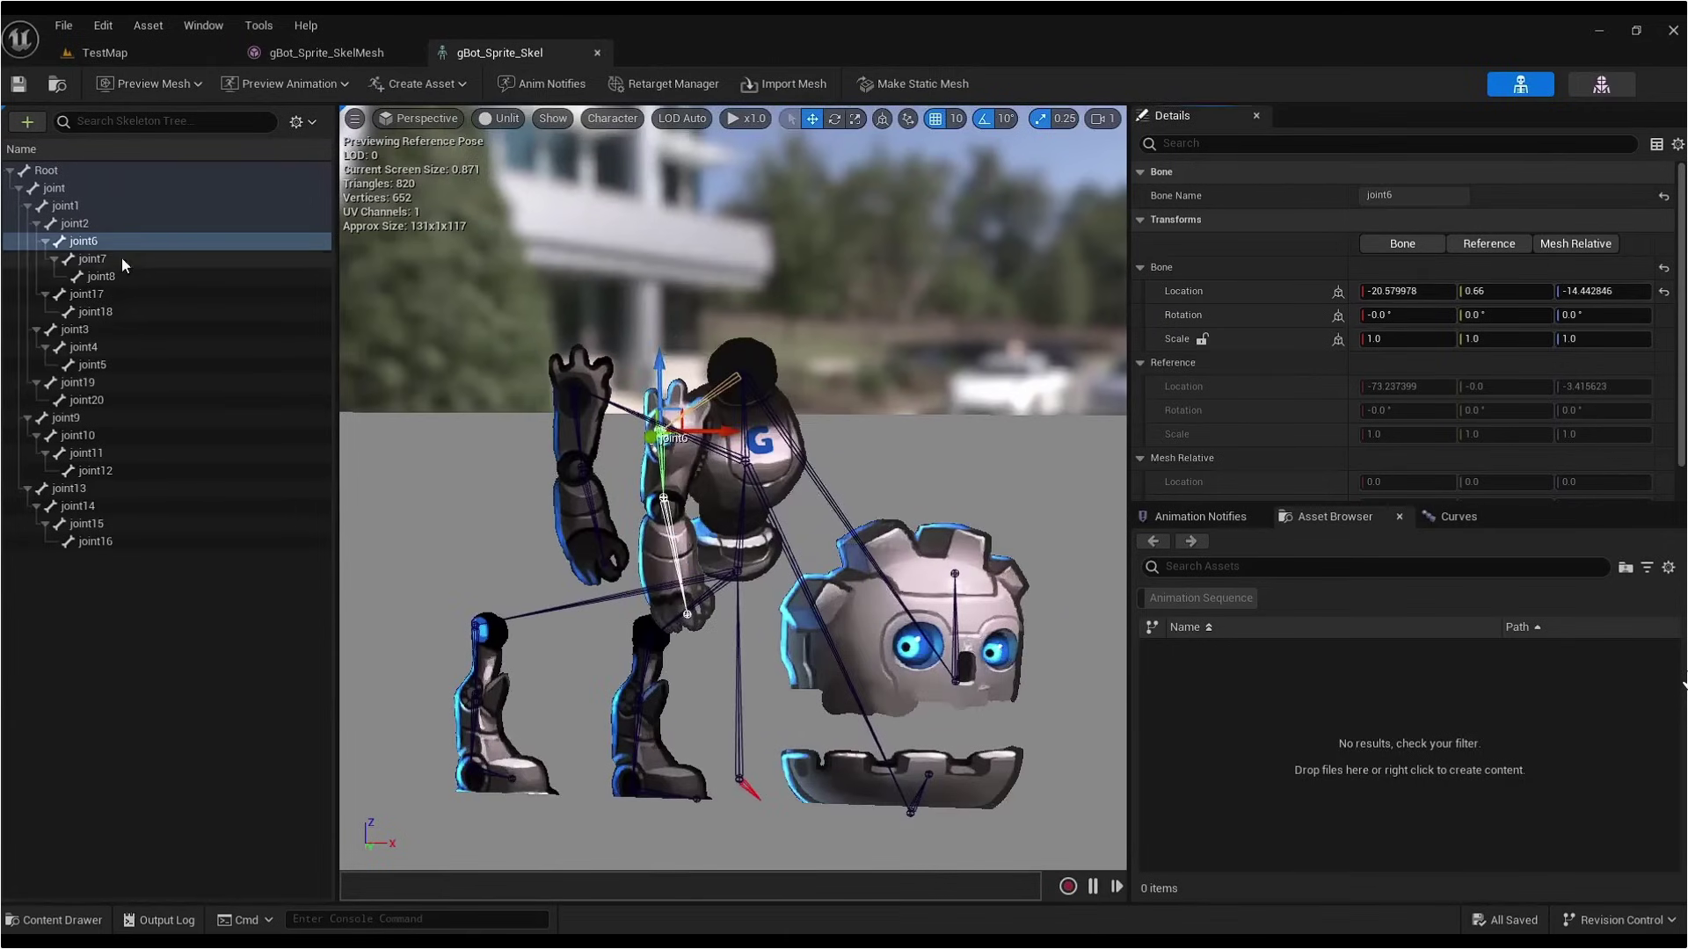
pyautogui.moveTo(979, 668); pyautogui.dragTo(796, 240)
# - Nudge joint13 sideways and move jaw joint19 up under the head
pyautogui.click(592, 387)
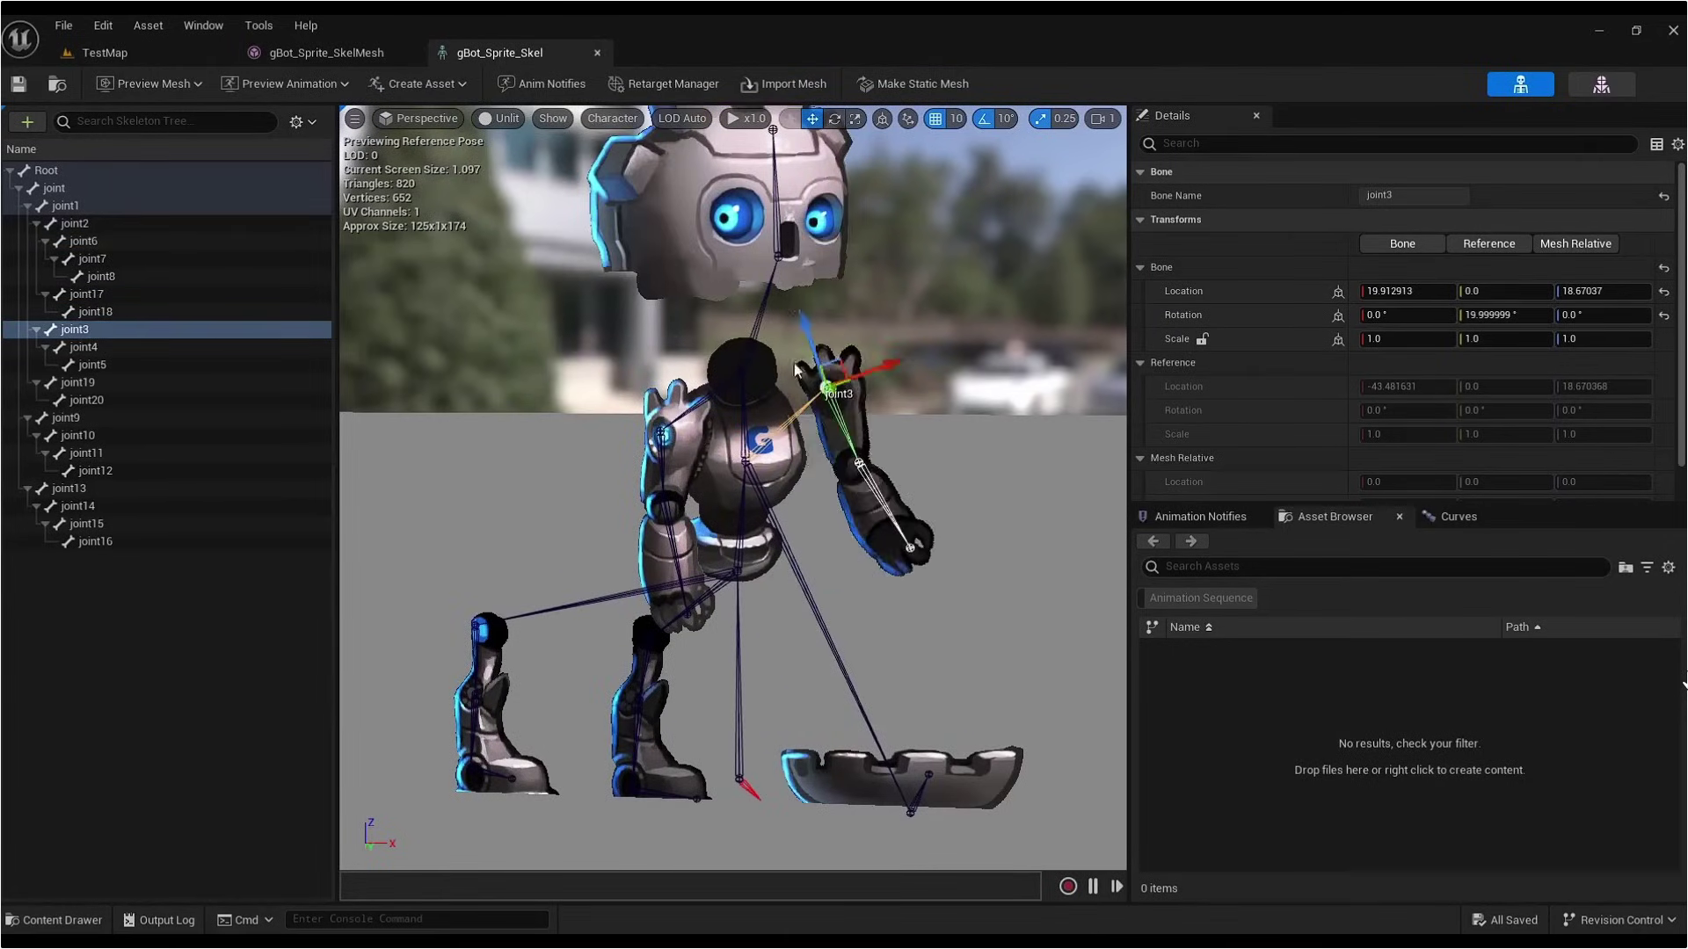
pyautogui.moveTo(488, 637); pyautogui.dragTo(563, 626, button='middle')
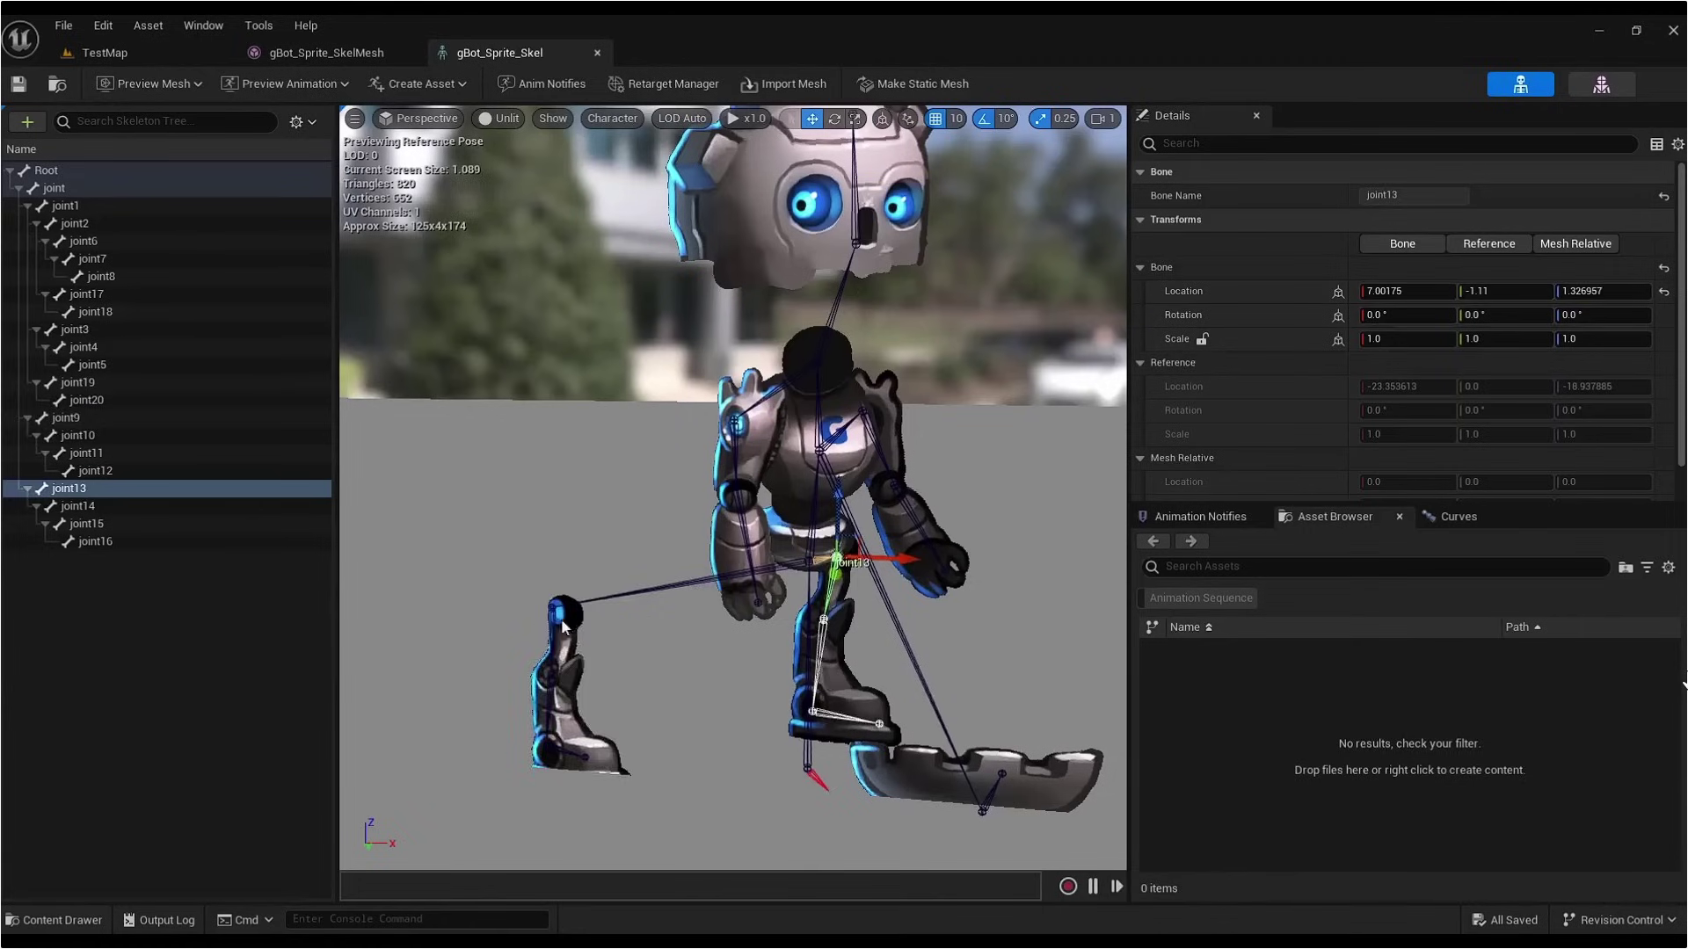
pyautogui.click(982, 807)
pyautogui.moveTo(982, 807); pyautogui.dragTo(833, 363)
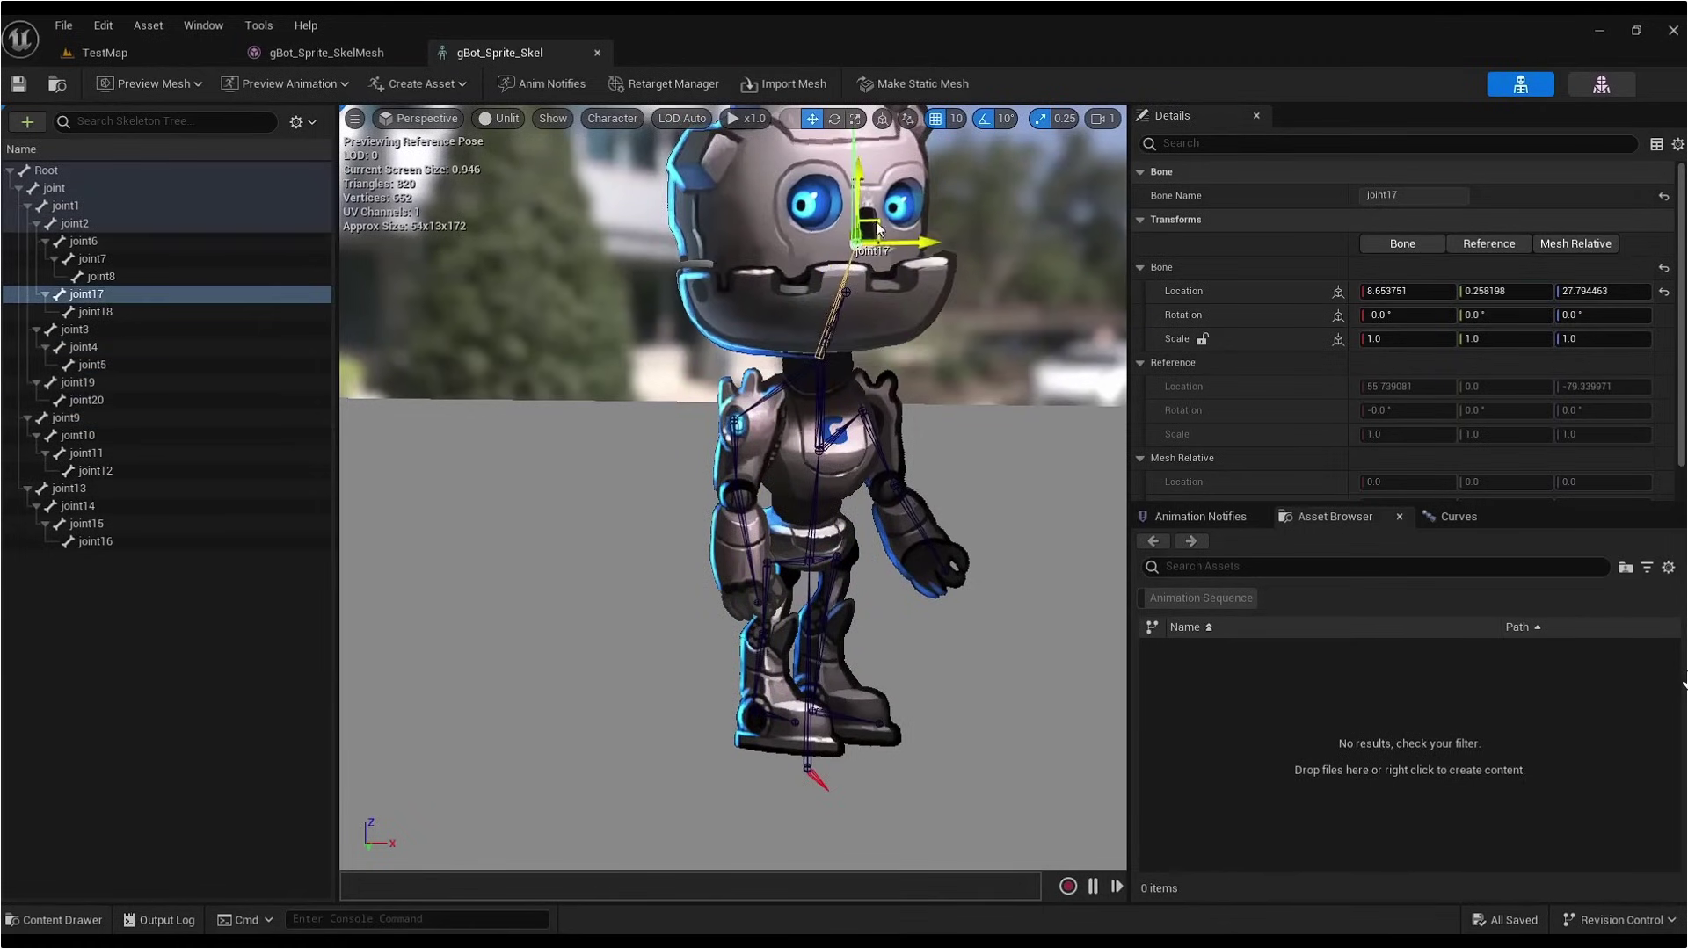
pyautogui.scroll(-3, 891, 498)
pyautogui.scroll(4, 892, 498)
# - Switch the viewport to Unlit and rotate leg joint13 about 20 degrees
pyautogui.click(479, 118)
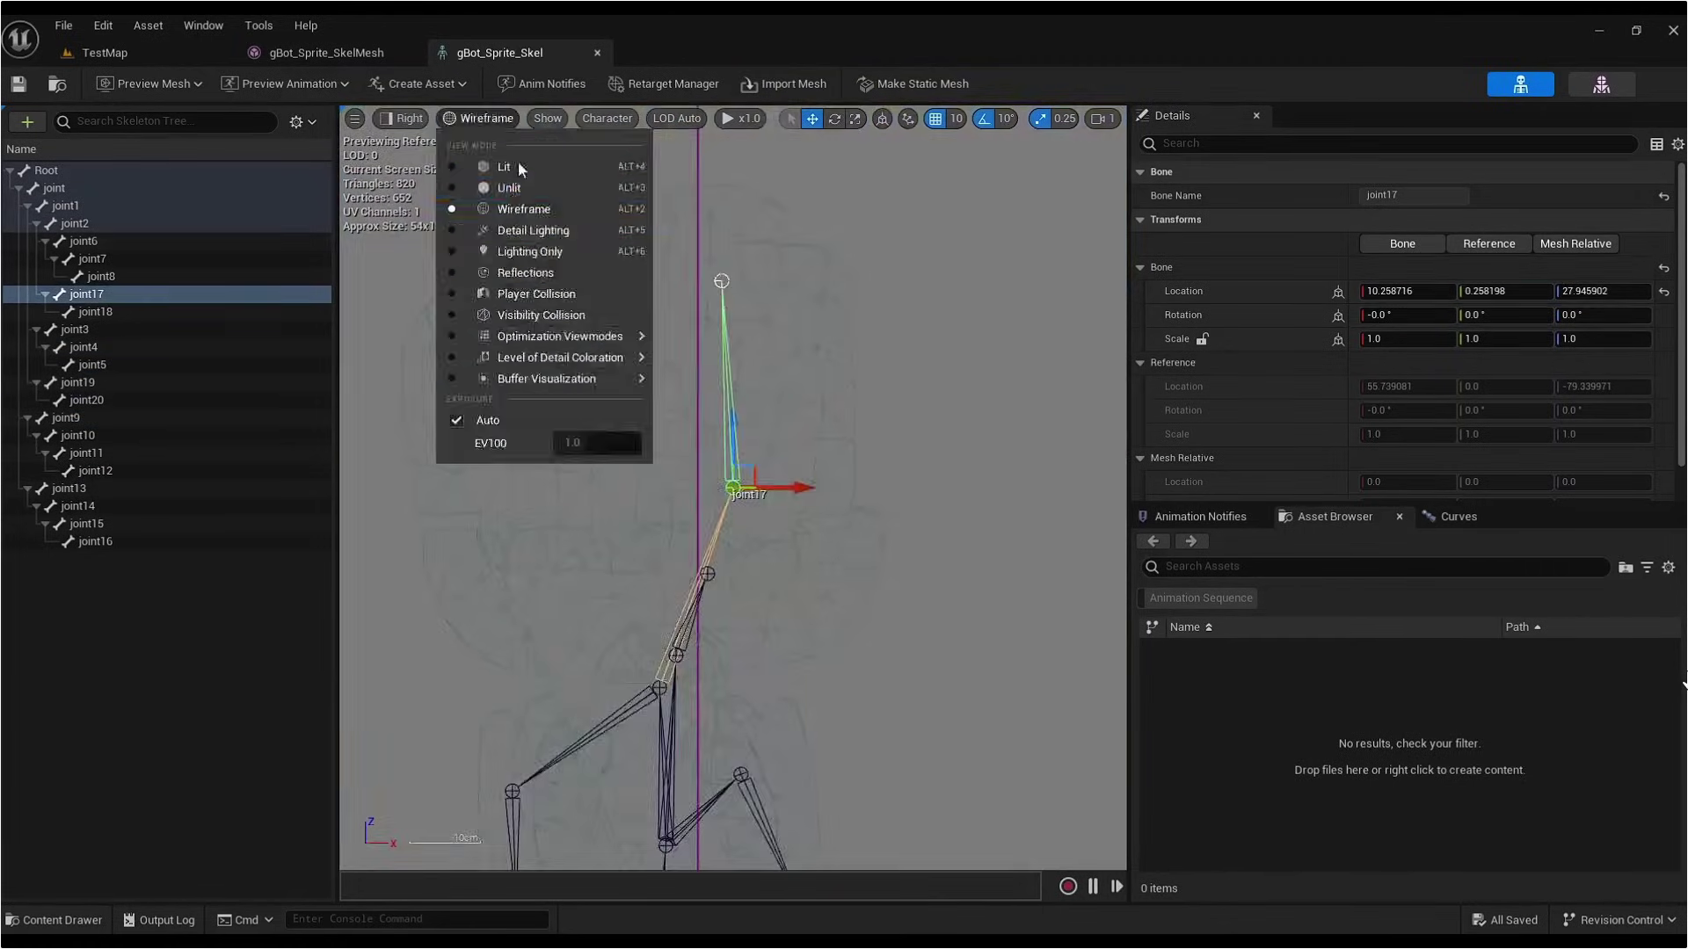
pyautogui.click(510, 187)
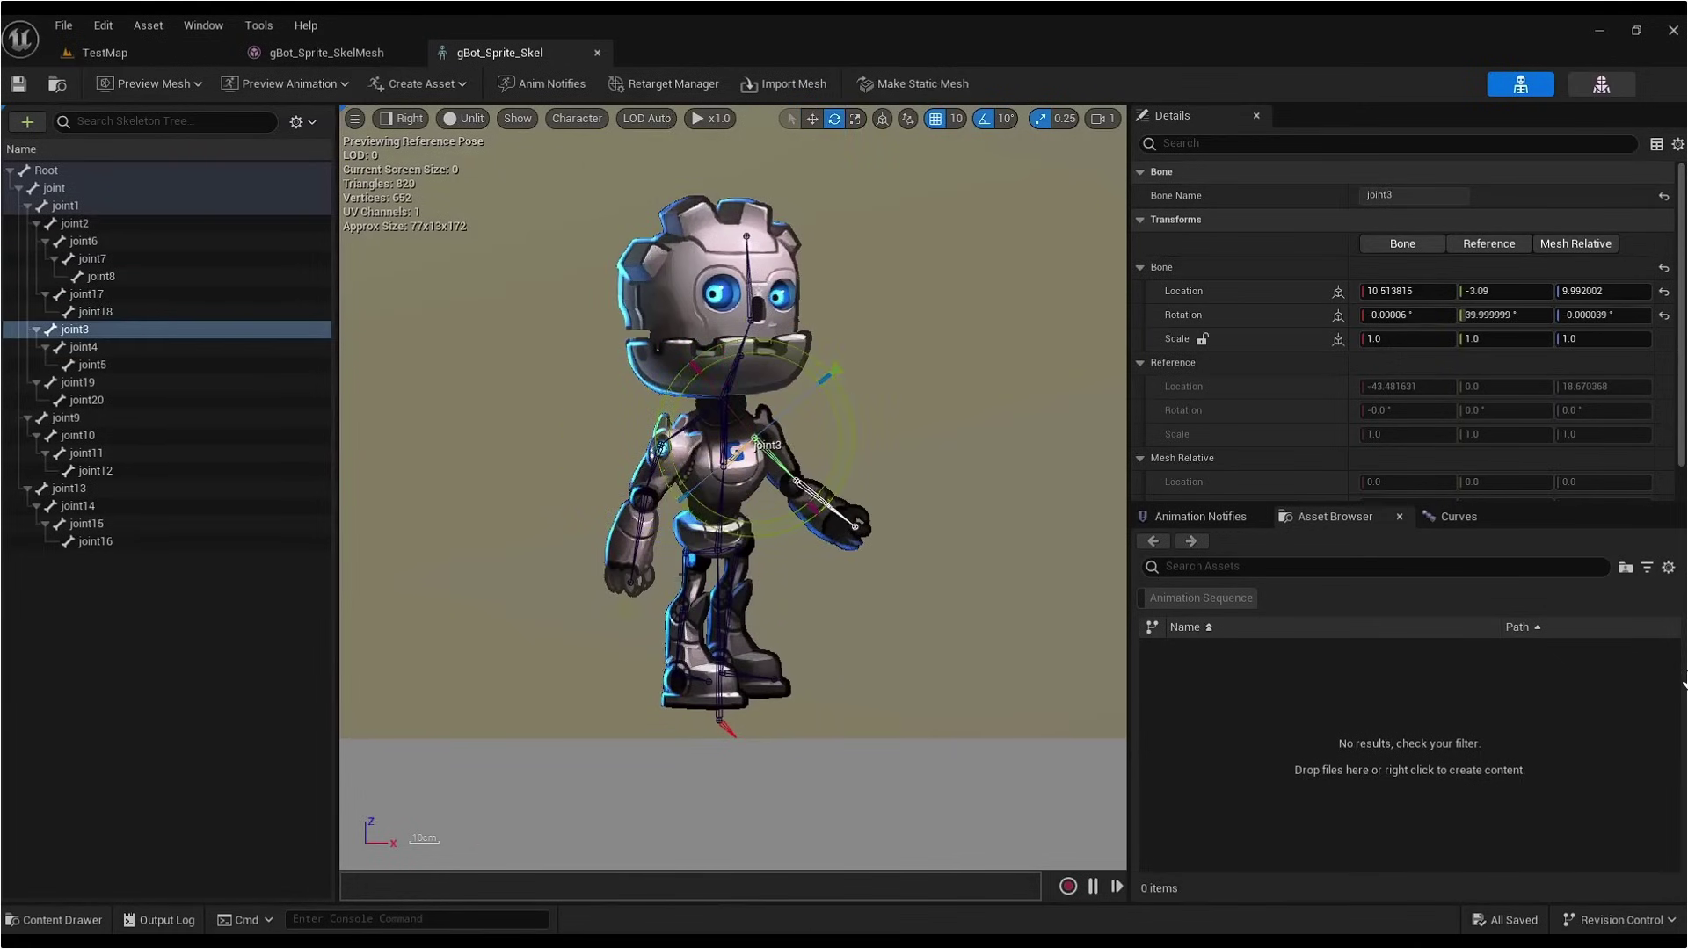
pyautogui.click(738, 554)
pyautogui.moveTo(840, 567); pyautogui.dragTo(857, 532)
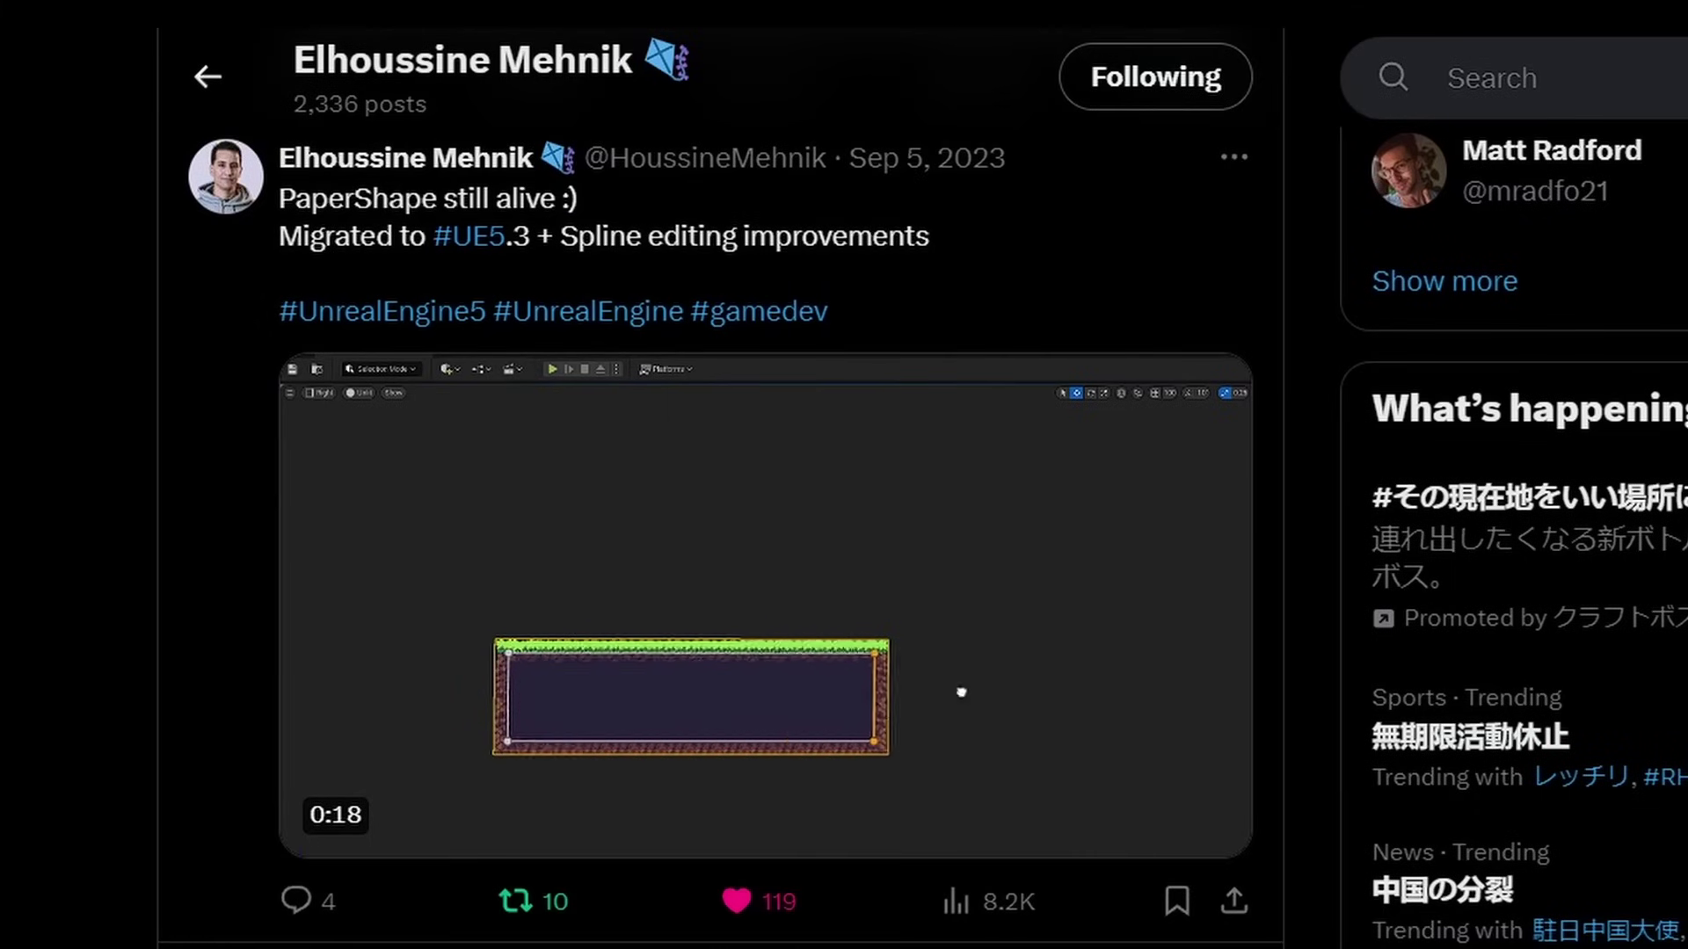
# - Scroll up through the profile's posts to the PaperShape UE5.3 announcement
pyautogui.scroll(2, 721, 527)
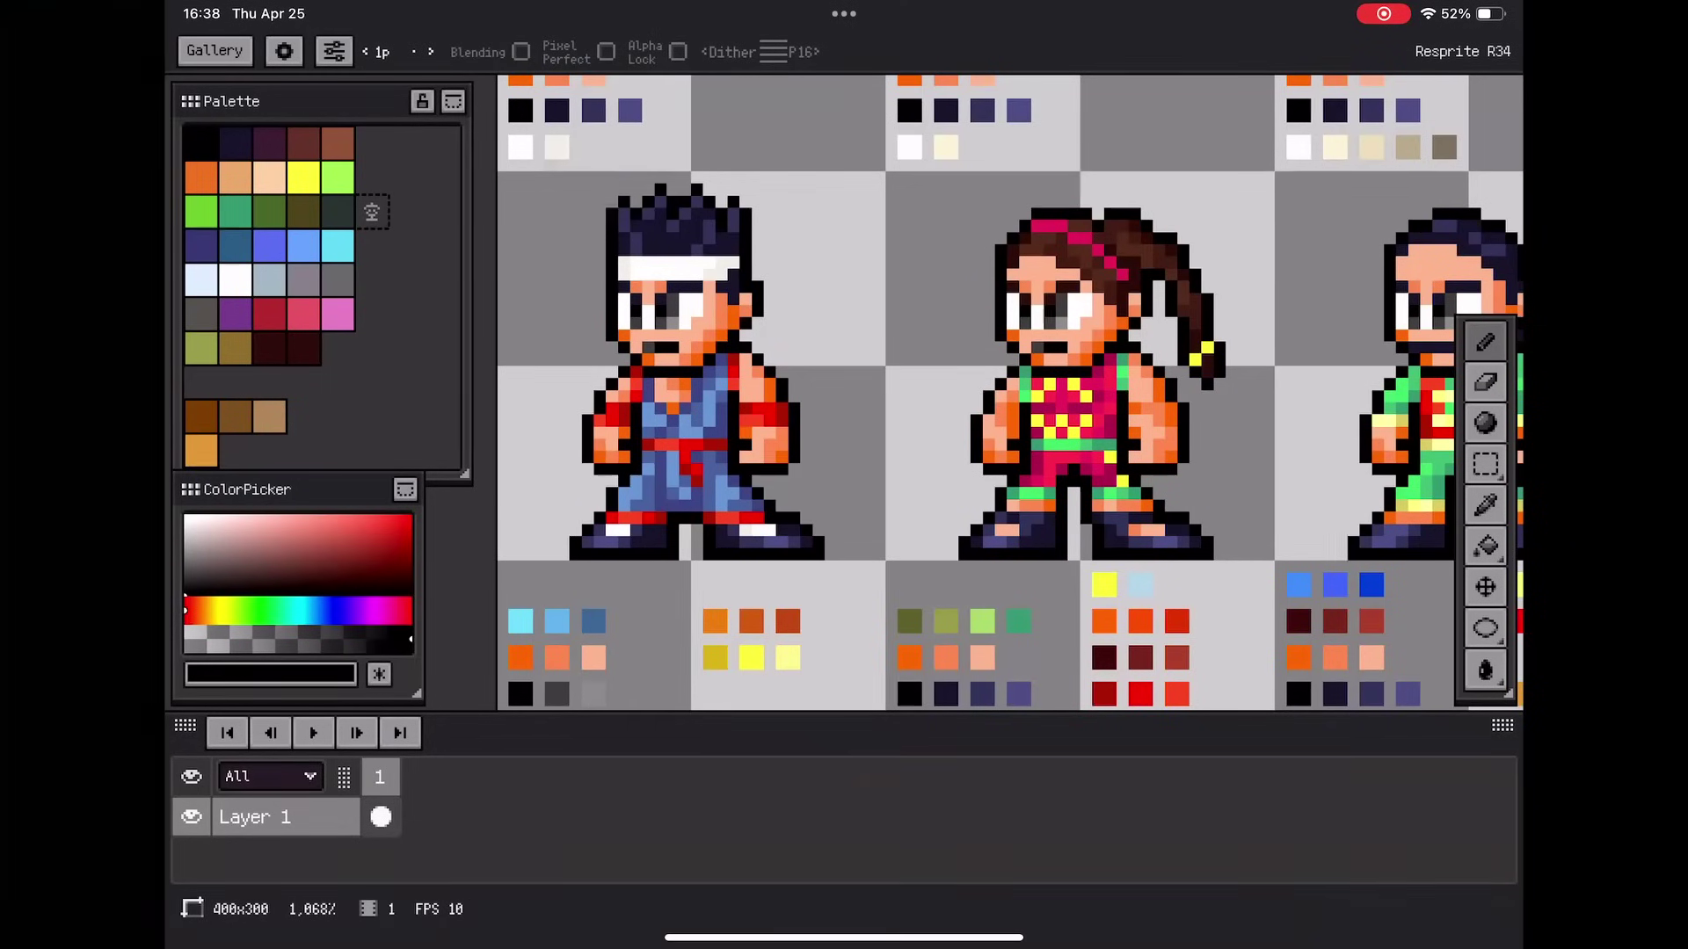
pyautogui.scroll(-5, 1011, 391)
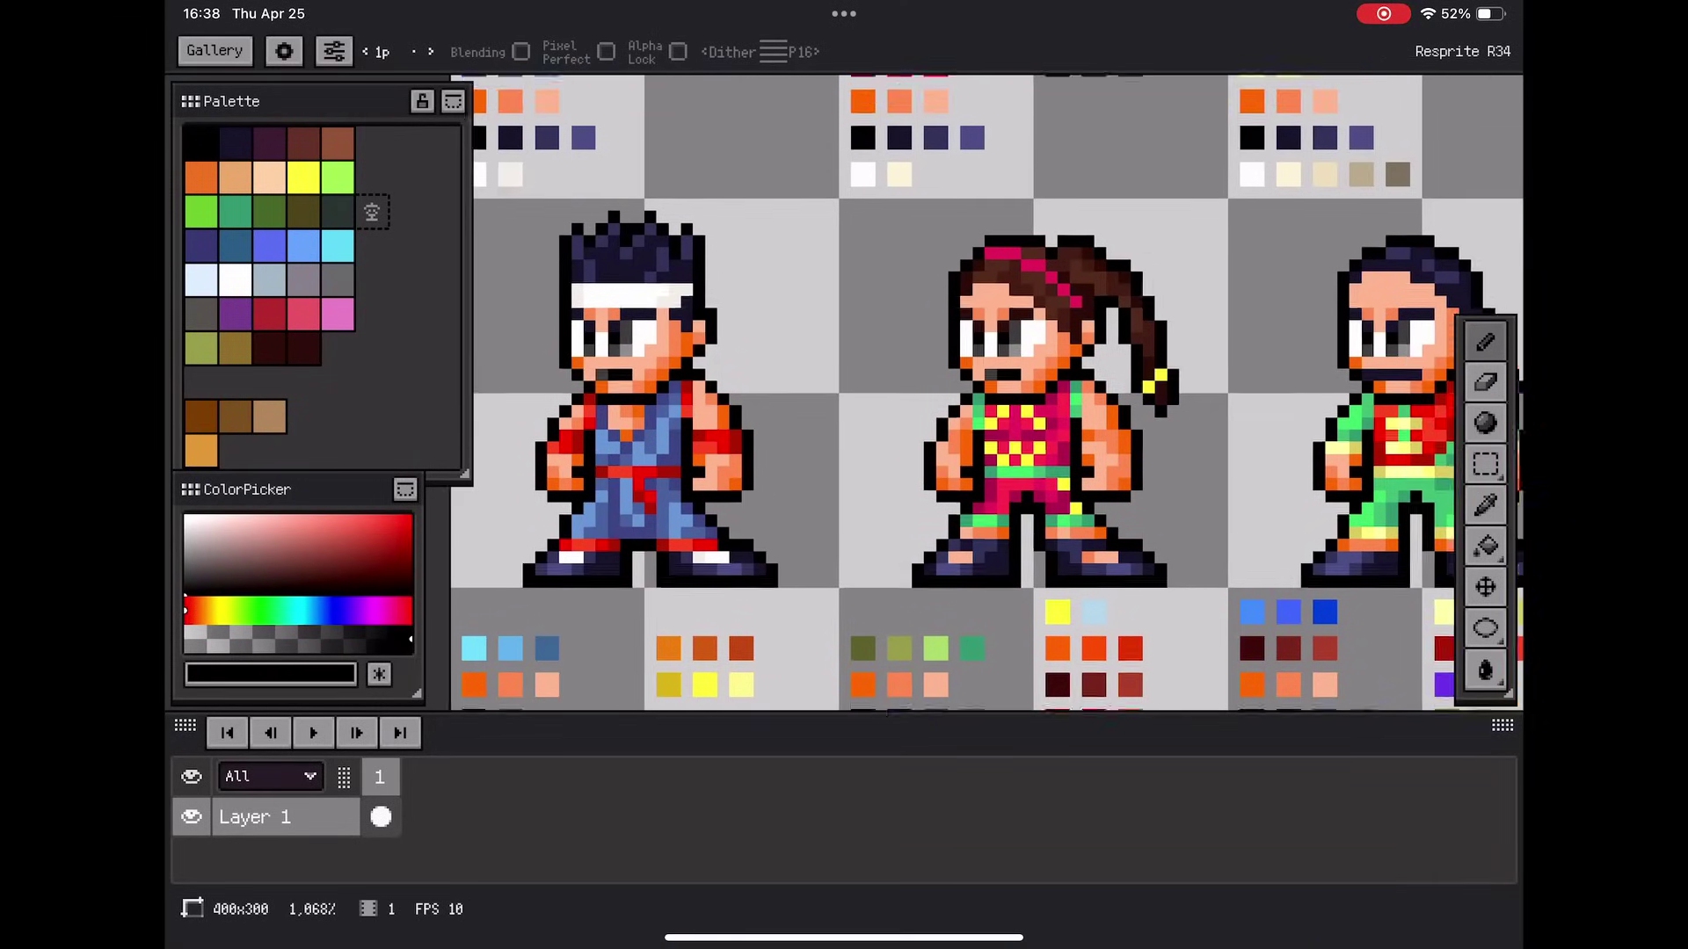
pyautogui.hscroll(10, 1055, 391)
pyautogui.scroll(-3, 1055, 391)
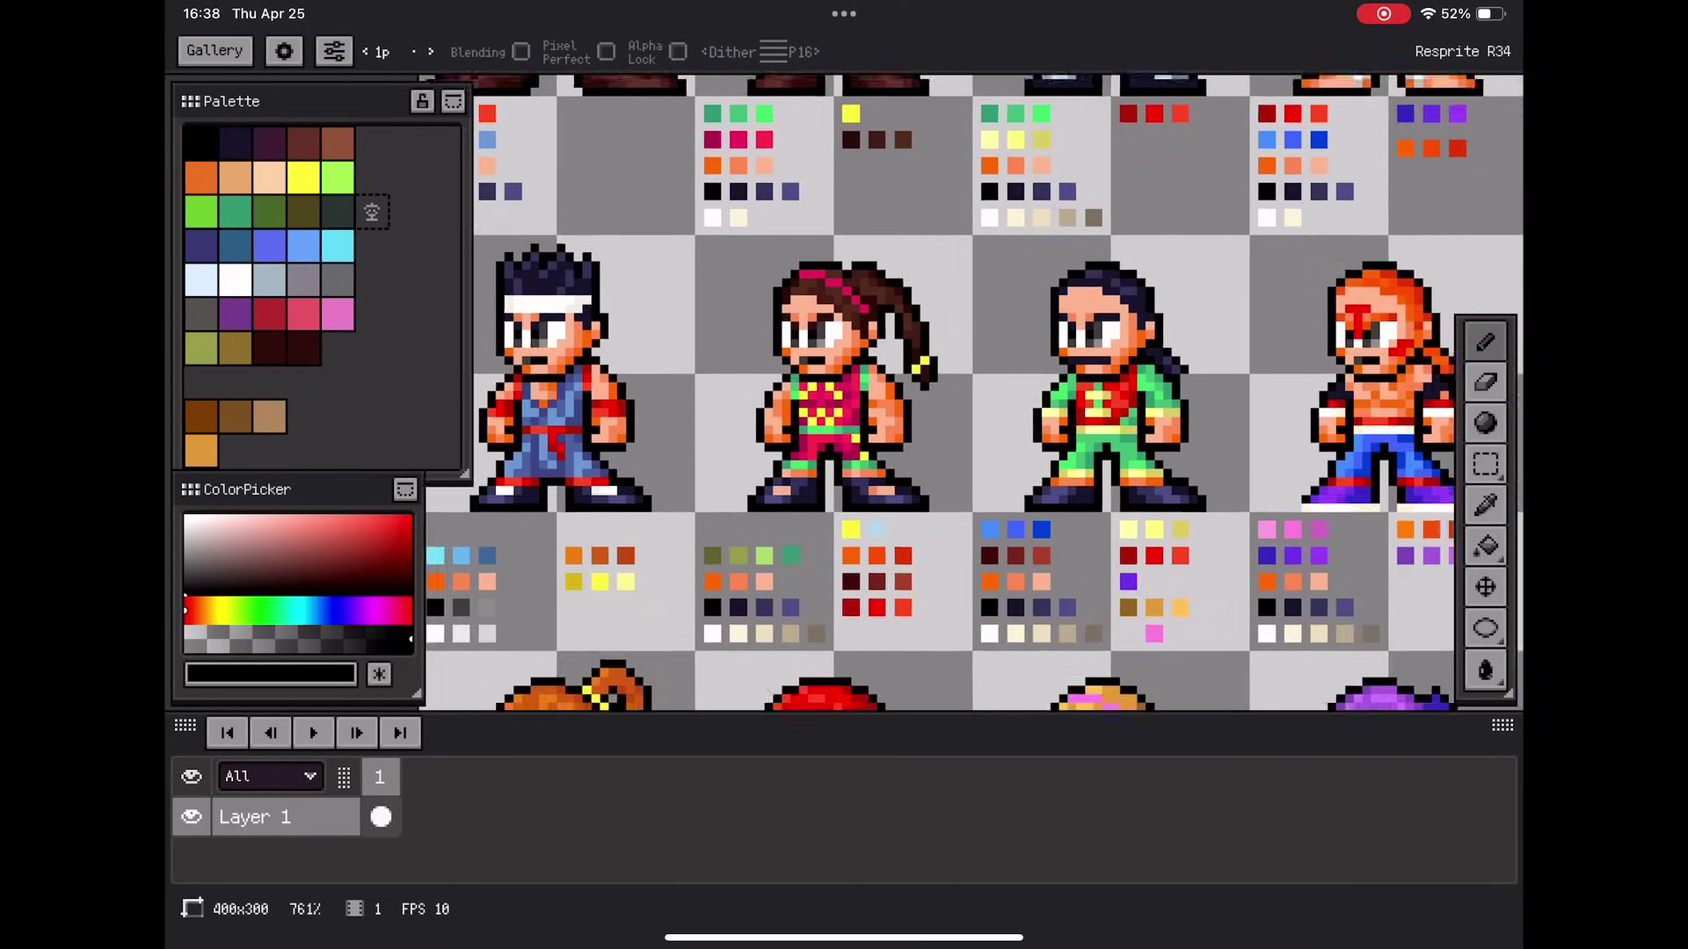
pyautogui.hscroll(10, 1011, 391)
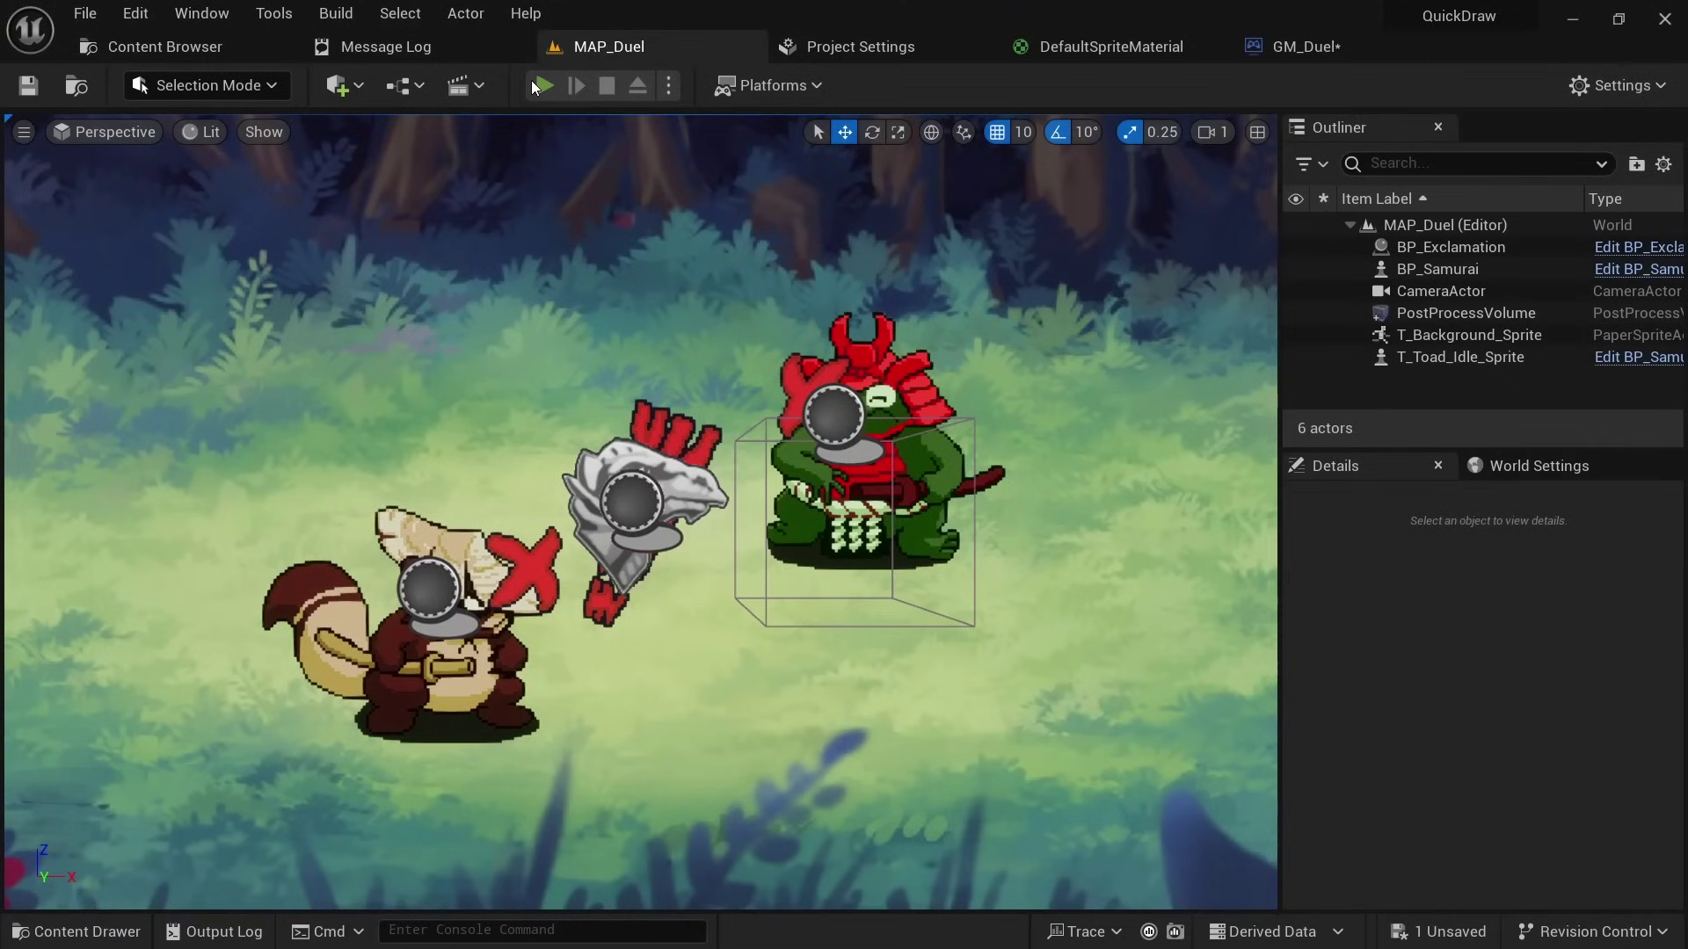
# - Play-test the duel level in the editor, stopping and restarting it
pyautogui.click(540, 85)
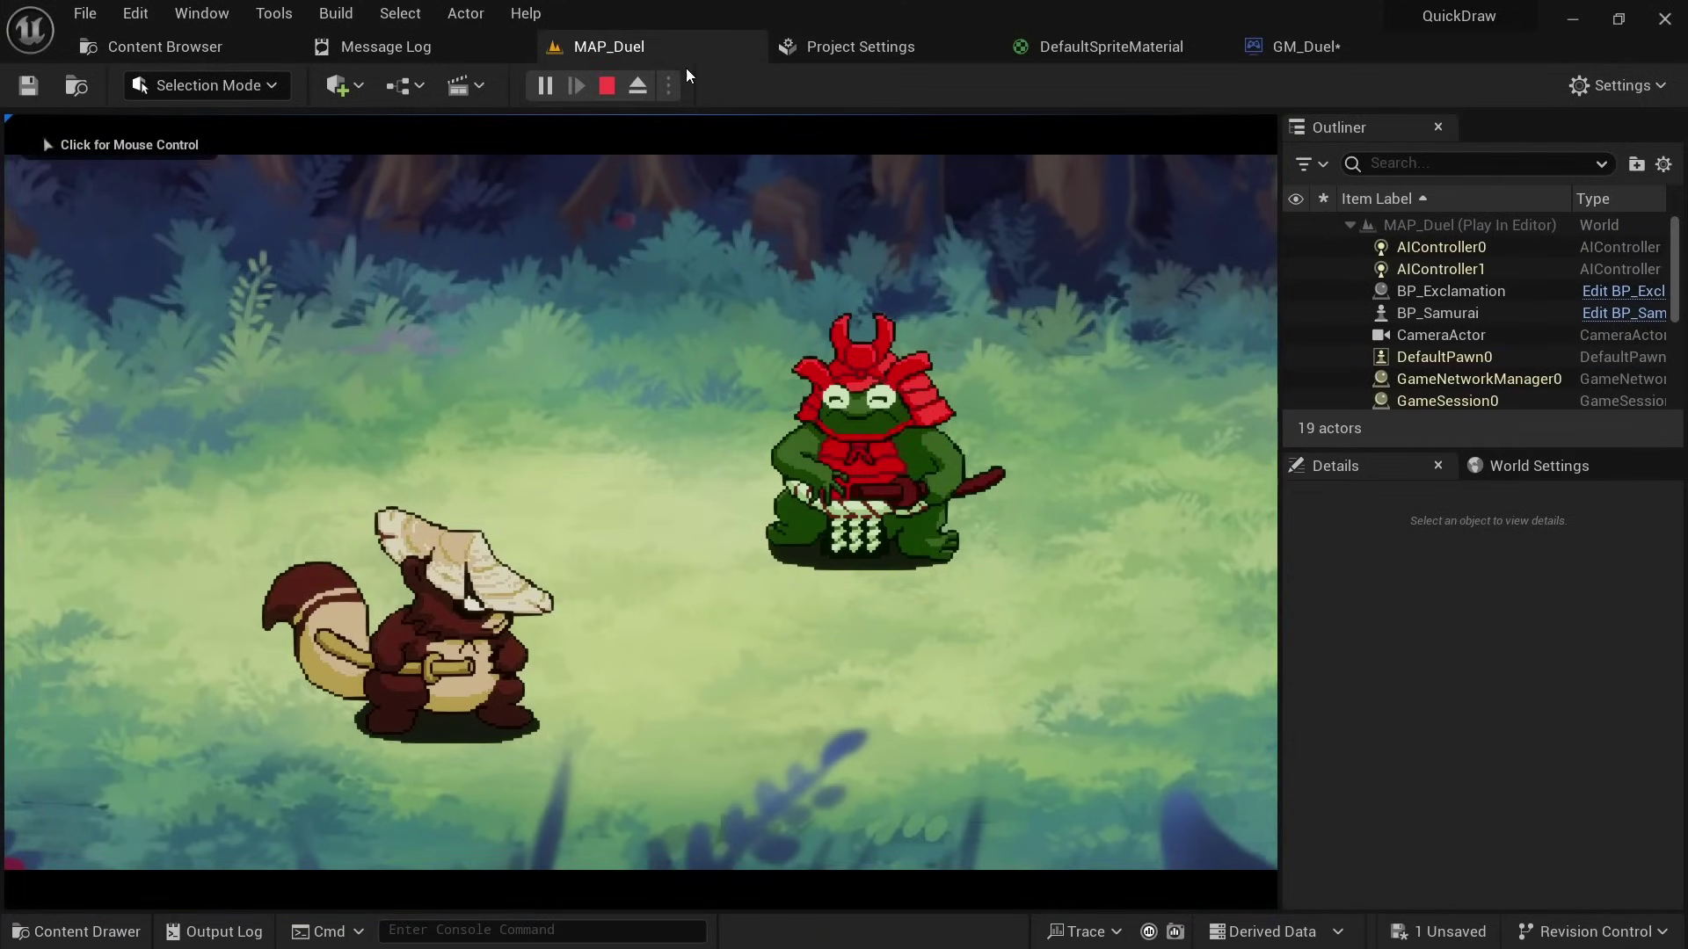
pyautogui.click(607, 85)
pyautogui.click(543, 85)
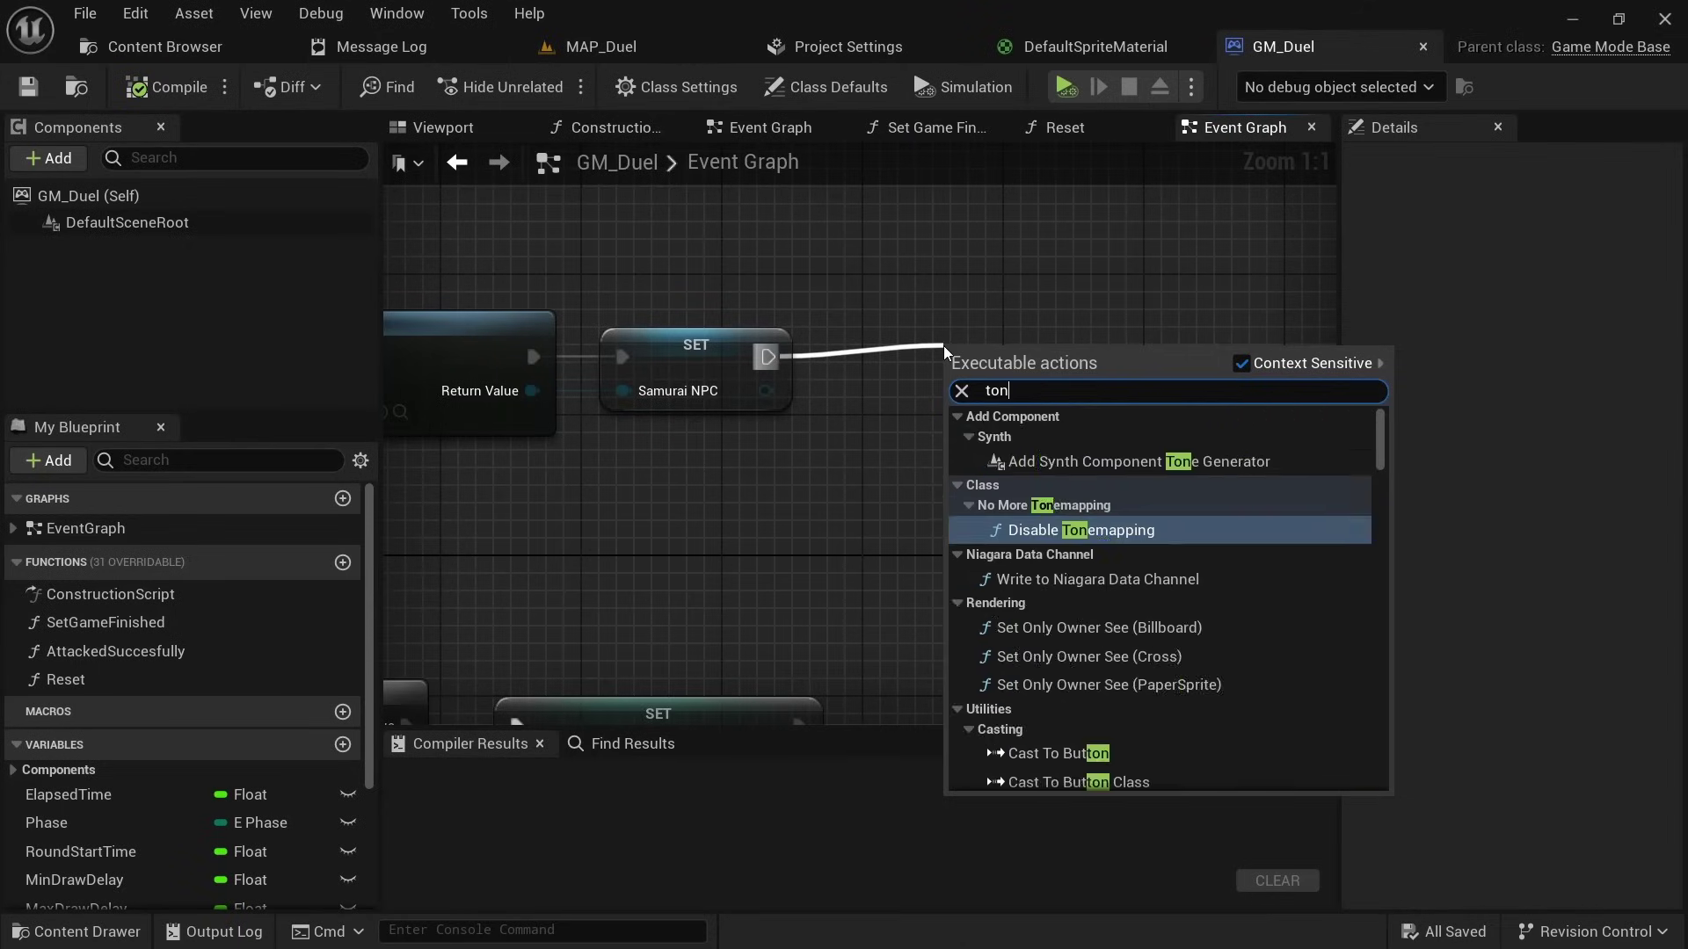
# - Add a No More Tonemapping node in GM_Duel and inspect its console command graph
pyautogui.write('emap')
pyautogui.press('Return')
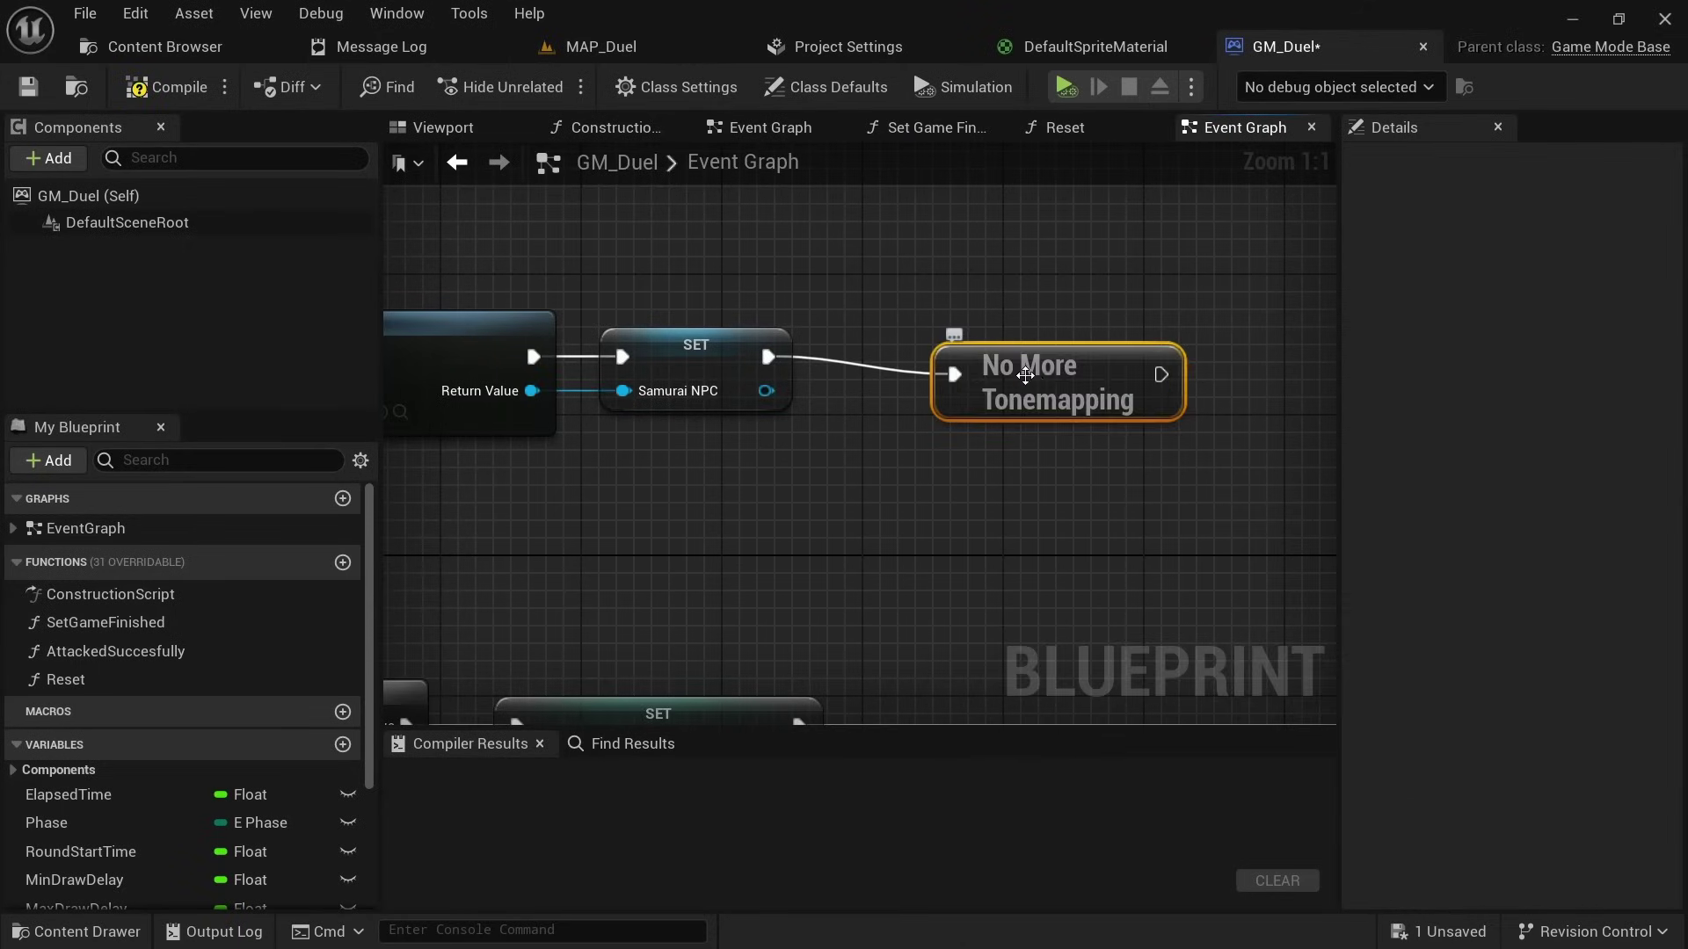
pyautogui.doubleClick(960, 361)
pyautogui.moveTo(1155, 315); pyautogui.dragTo(730, 297, button='right')
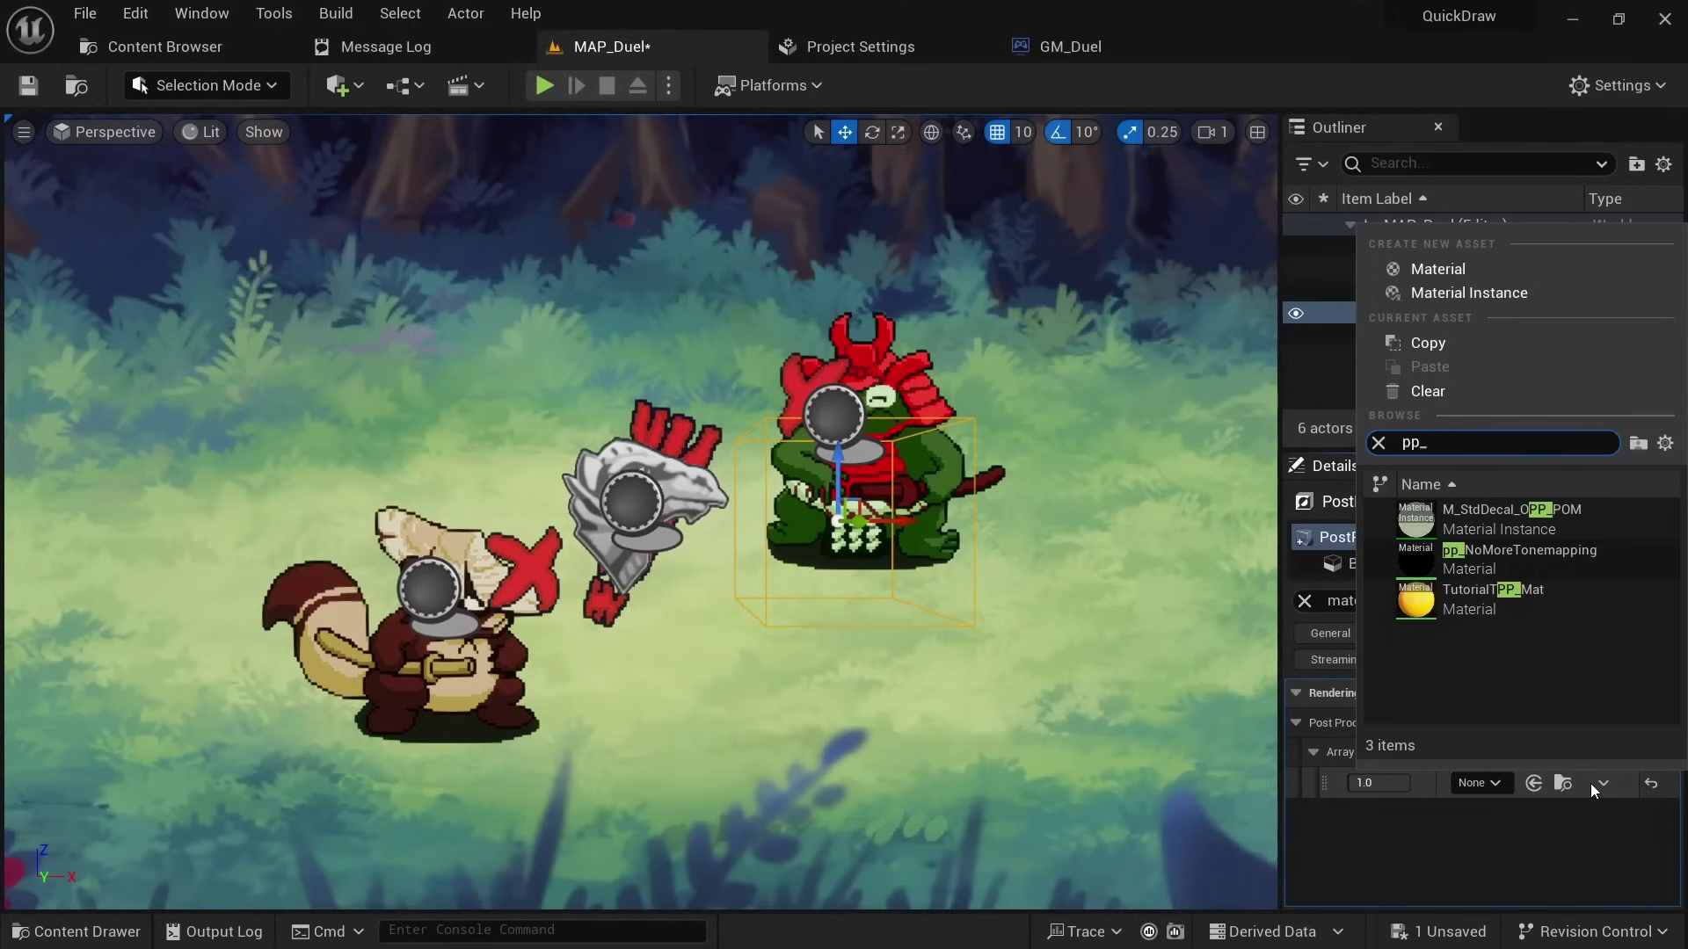
# - Assign pp_NoMoreTonemapping as the PostProcessVolume's post process material and adjust its weight
pyautogui.write('ore')
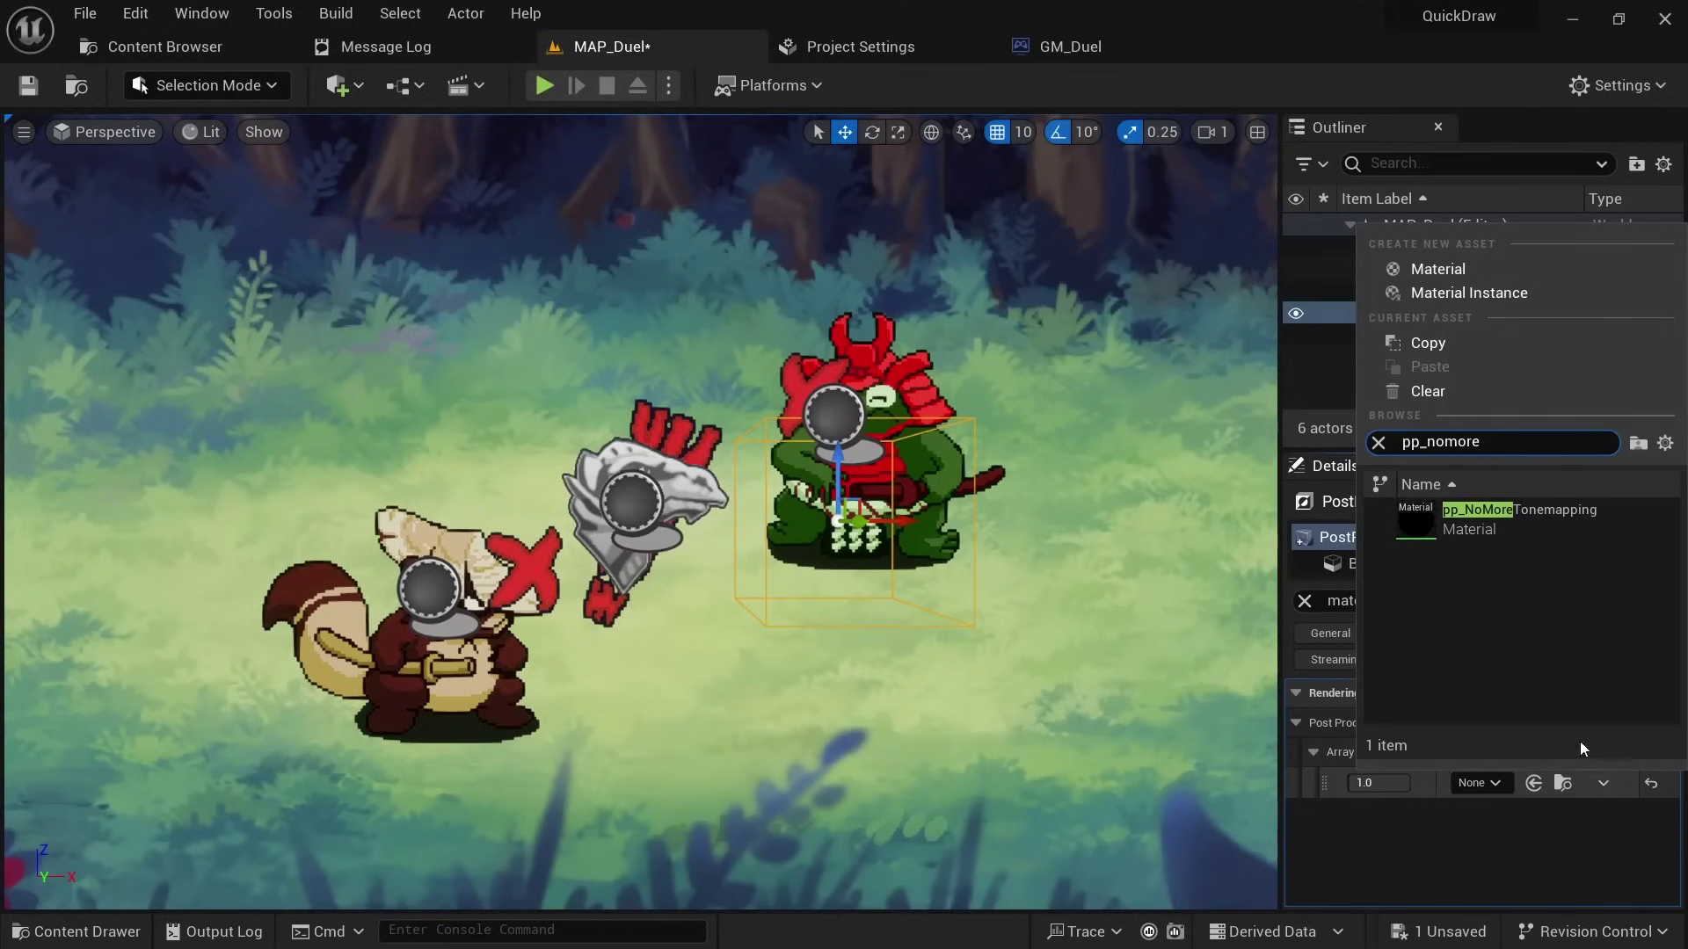
pyautogui.click(1530, 519)
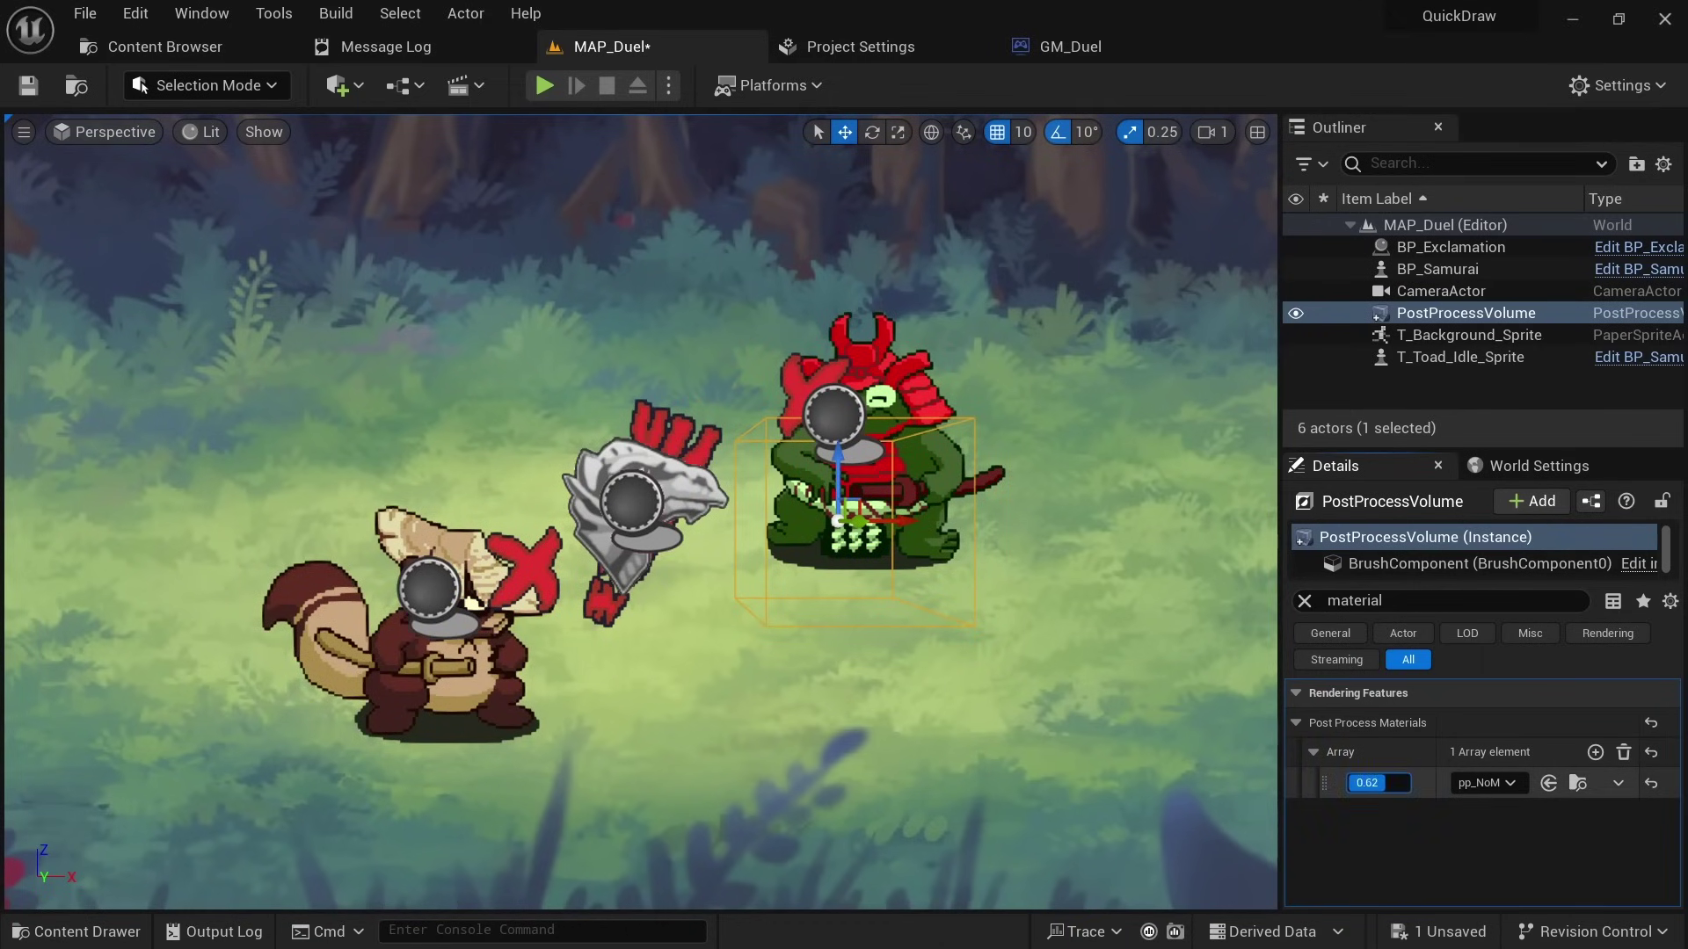
pyautogui.moveTo(1379, 783)
pyautogui.mouseDown()
pyautogui.moveTo(1354, 782)
pyautogui.moveTo(1411, 782)
pyautogui.moveTo(1358, 783)
pyautogui.mouseUp()
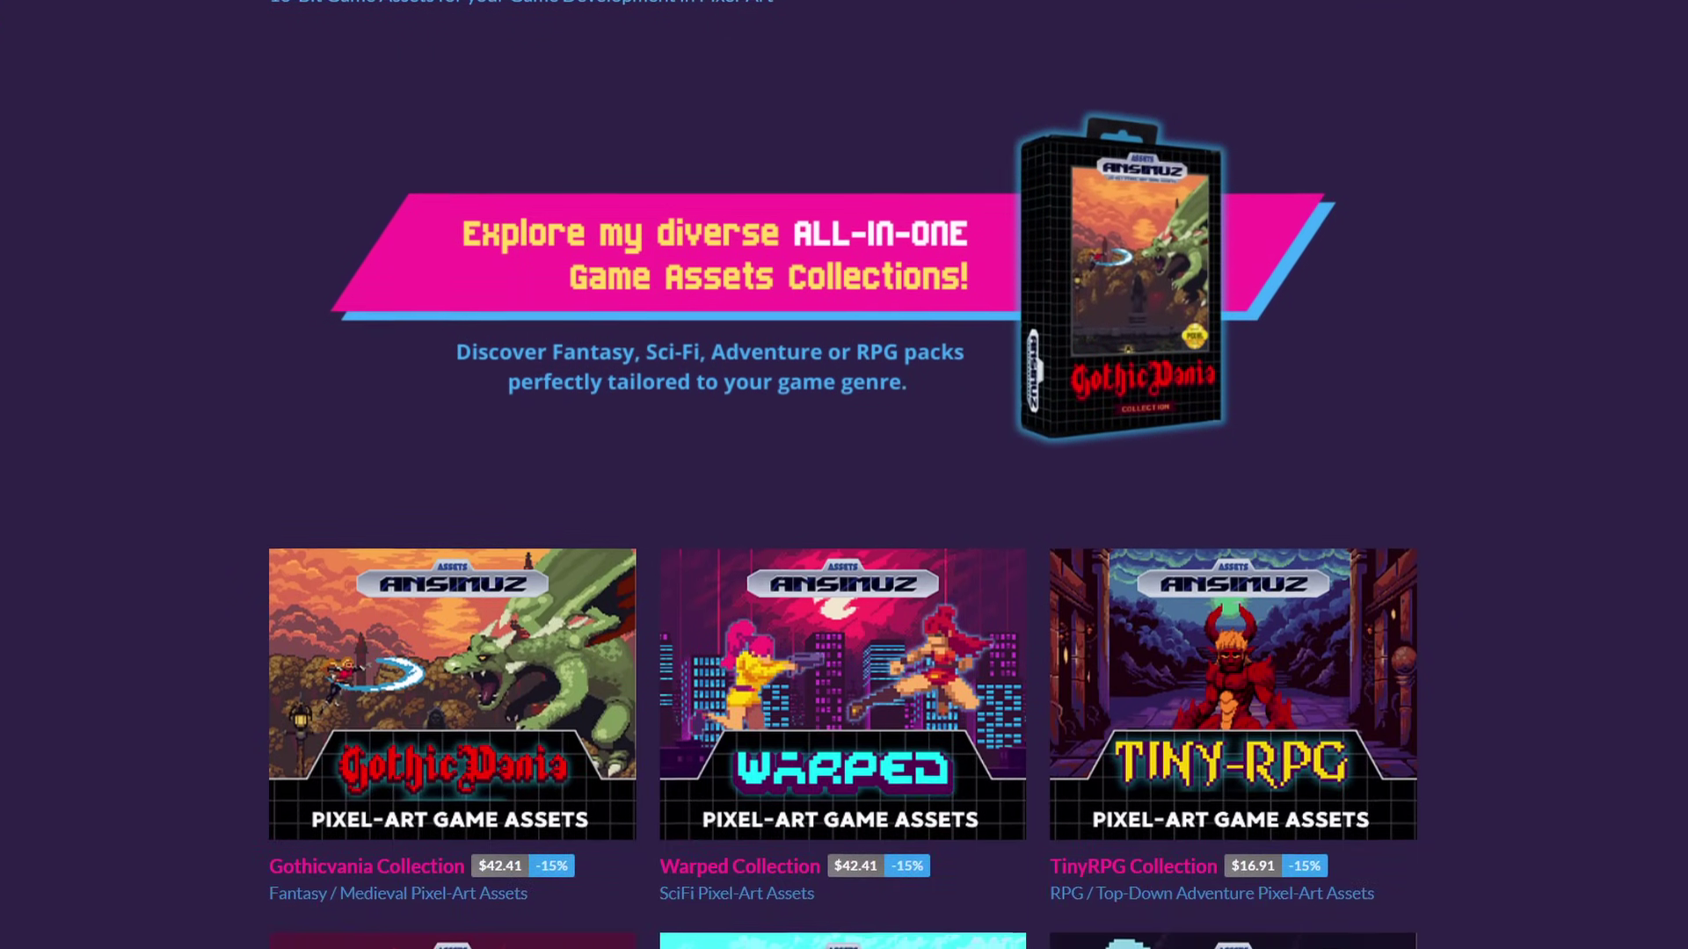
pyautogui.scroll(-3, 844, 475)
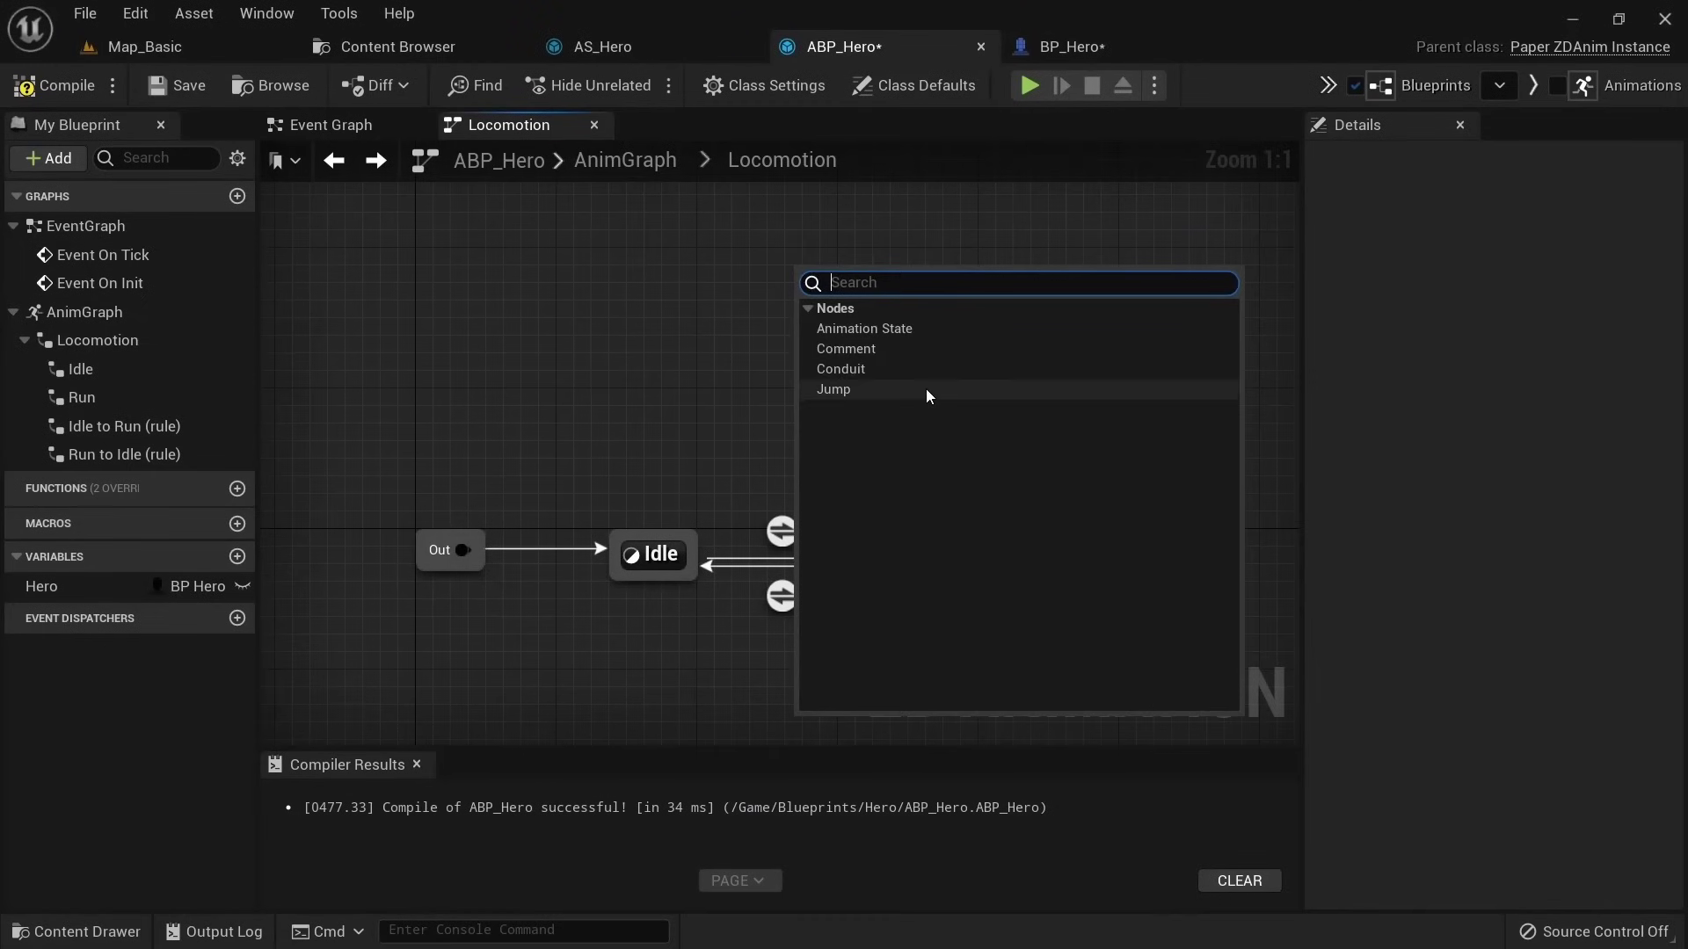
# - Add Airborne and Fall states to Locomotion, connecting Fall back to Run
pyautogui.click(927, 392)
pyautogui.write('Airborne')
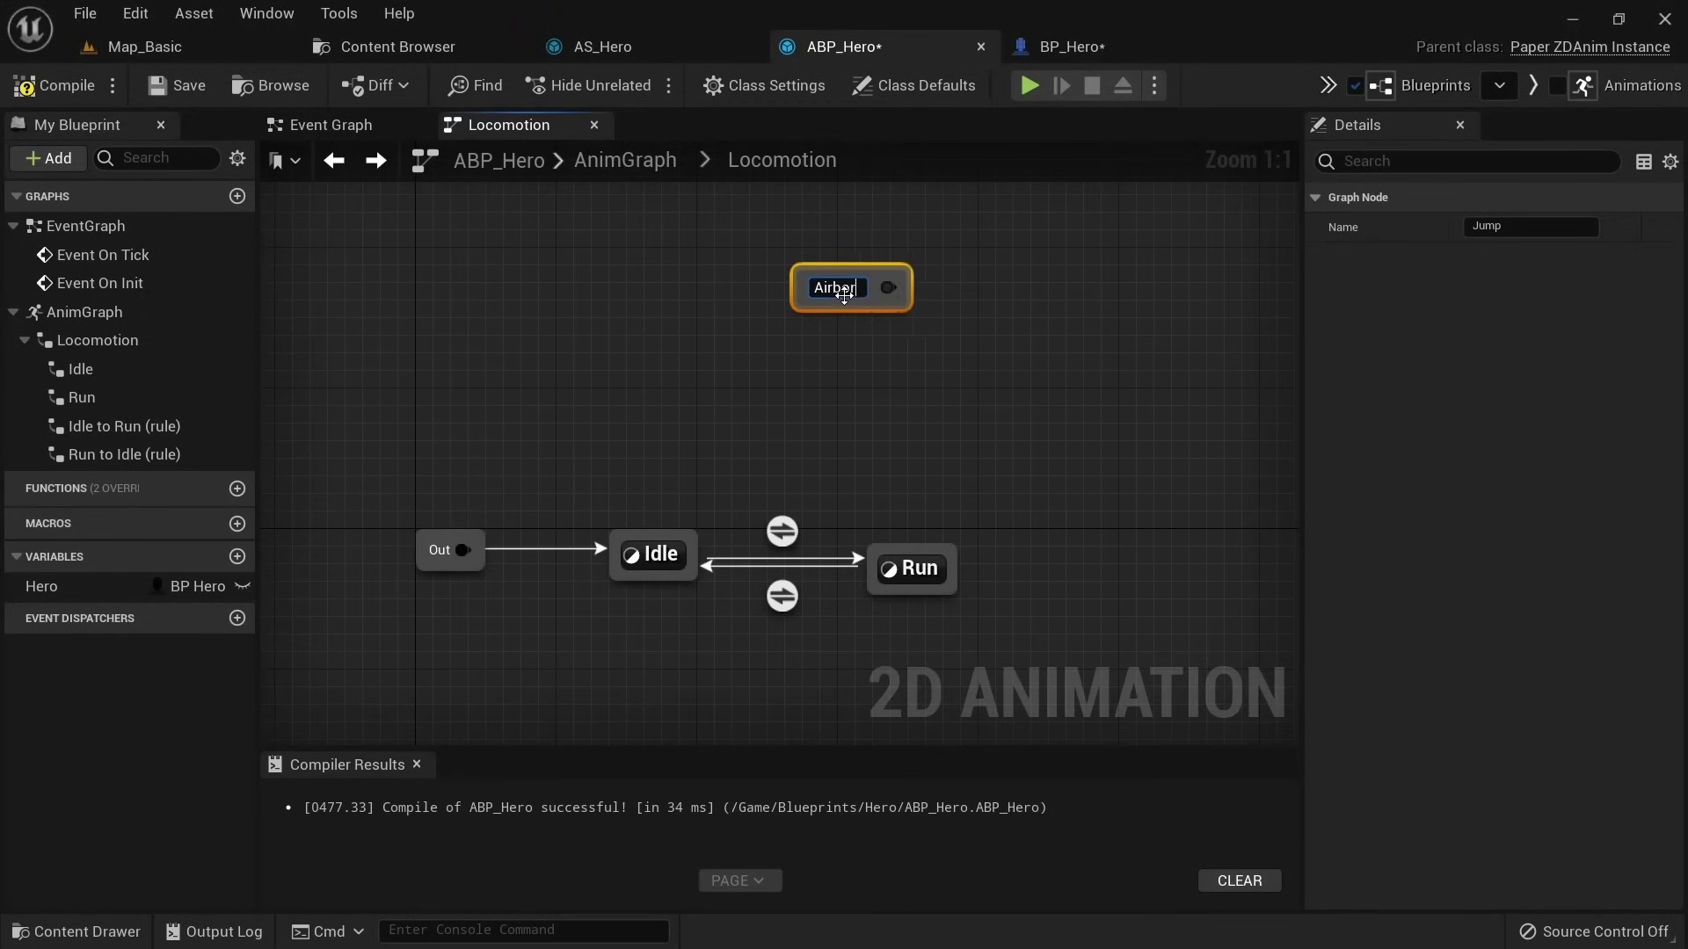
pyautogui.press('Return')
pyautogui.moveTo(639, 273); pyautogui.dragTo(1011, 307)
pyautogui.click(870, 351)
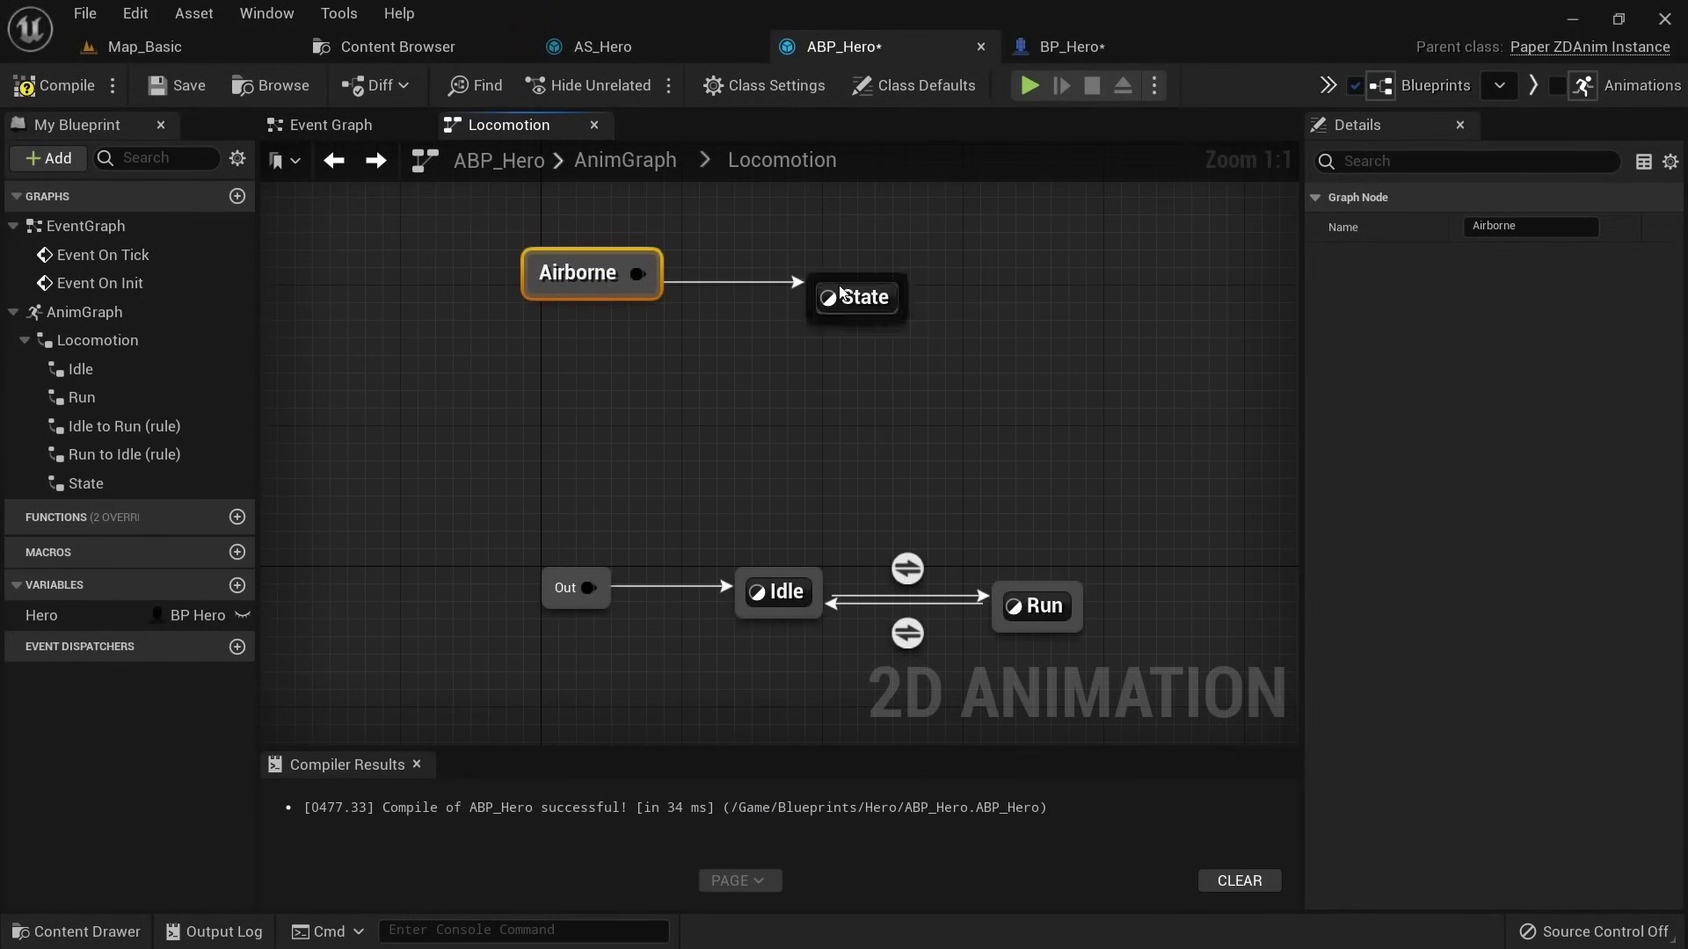
pyautogui.write('Jump to ')
pyautogui.write('Fall')
pyautogui.press('Return')
pyautogui.moveTo(1161, 337); pyautogui.dragTo(1080, 320, button='right')
pyautogui.moveTo(935, 304); pyautogui.dragTo(948, 588)
# - Make the Jump state play the Play Jump animation
pyautogui.doubleClick(708, 277)
pyautogui.moveTo(910, 525); pyautogui.dragTo(725, 508)
pyautogui.write('play jump')
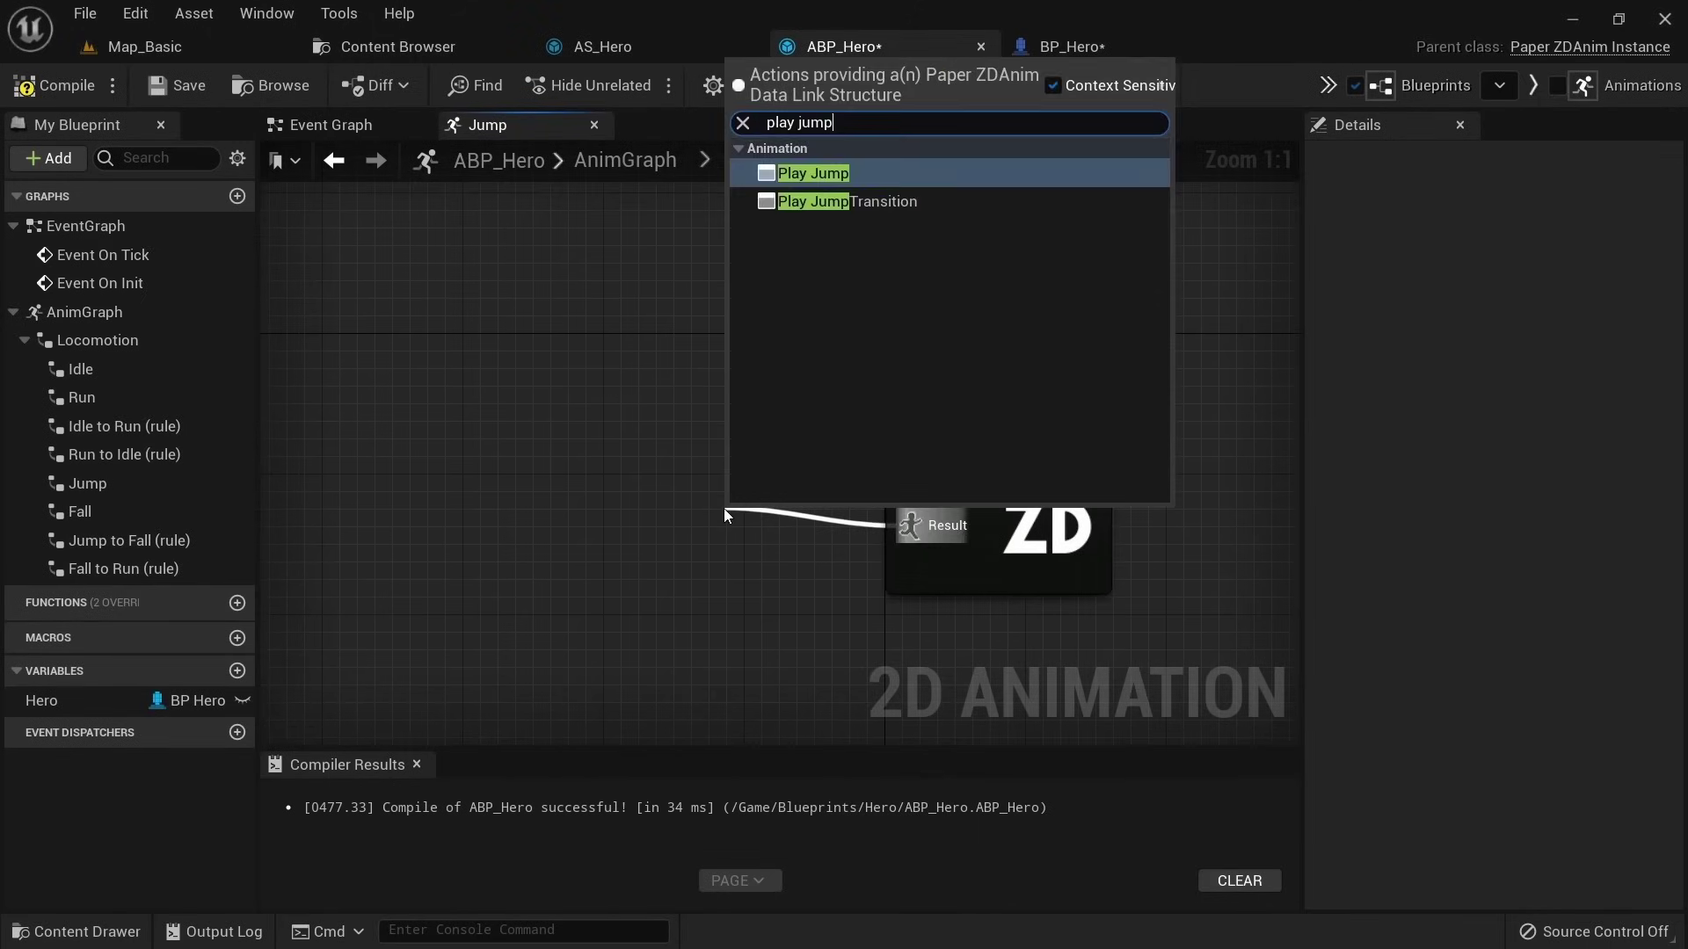
pyautogui.press('Return')
pyautogui.click(1178, 445)
pyautogui.hotkey('alt', 'Left')
# - Make the Fall state play the Play Fall animation
pyautogui.doubleClick(963, 278)
pyautogui.moveTo(805, 557); pyautogui.dragTo(488, 545)
pyautogui.write('pla')
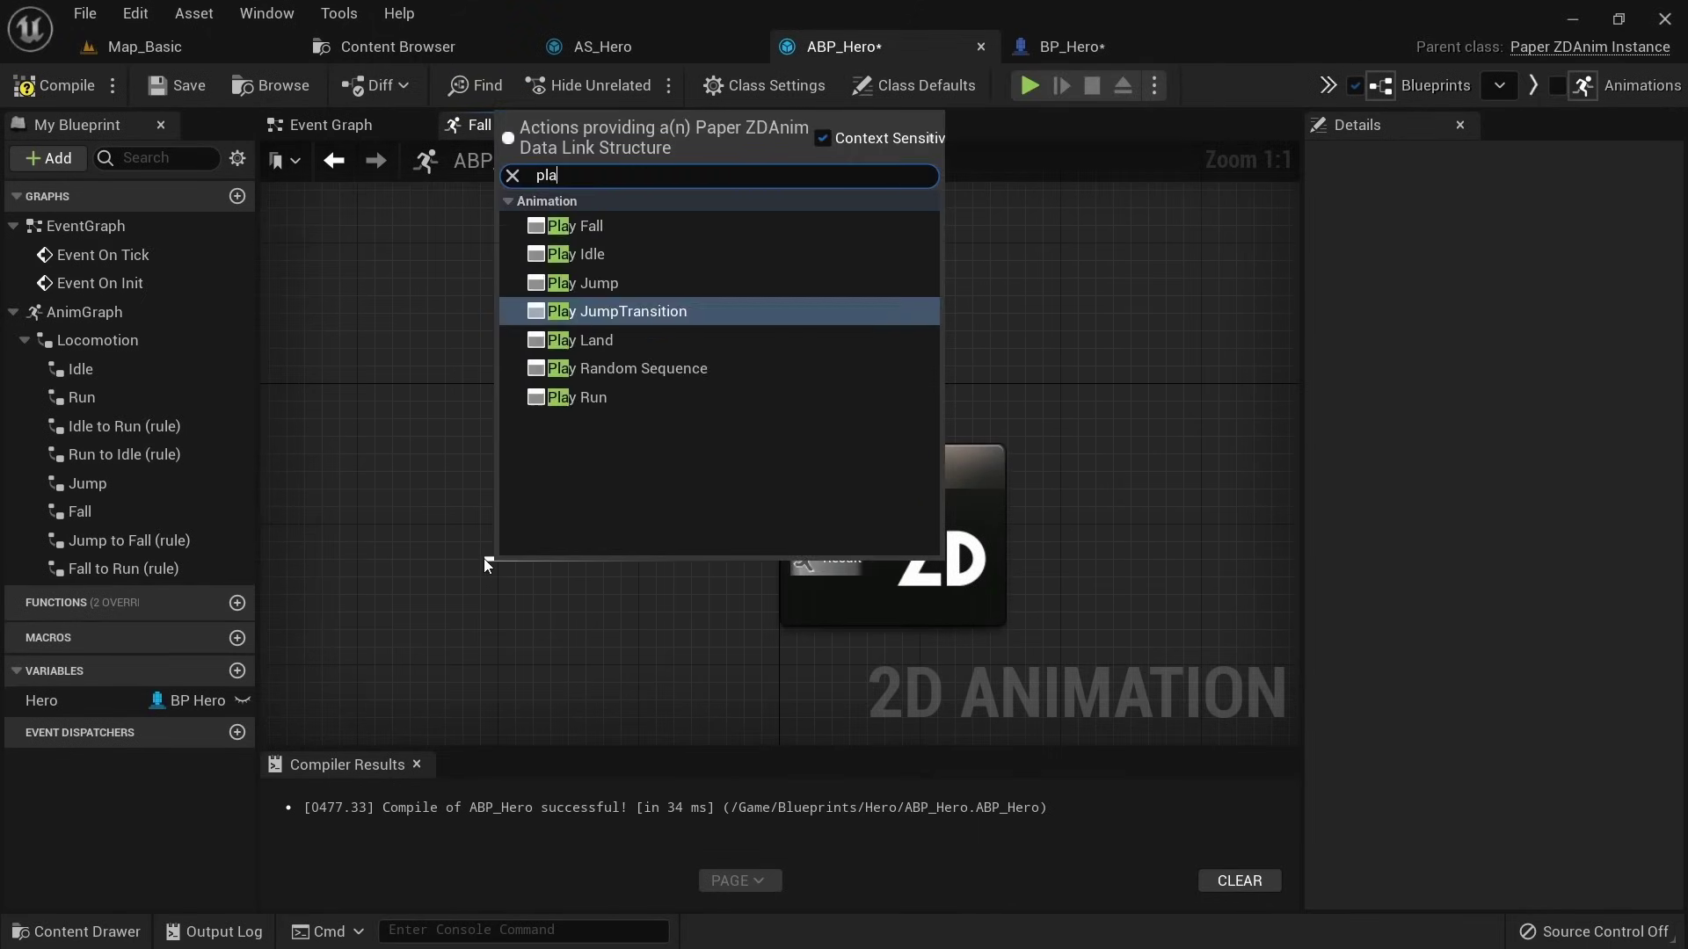
pyautogui.click(597, 226)
pyautogui.hotkey('alt', 'Left')
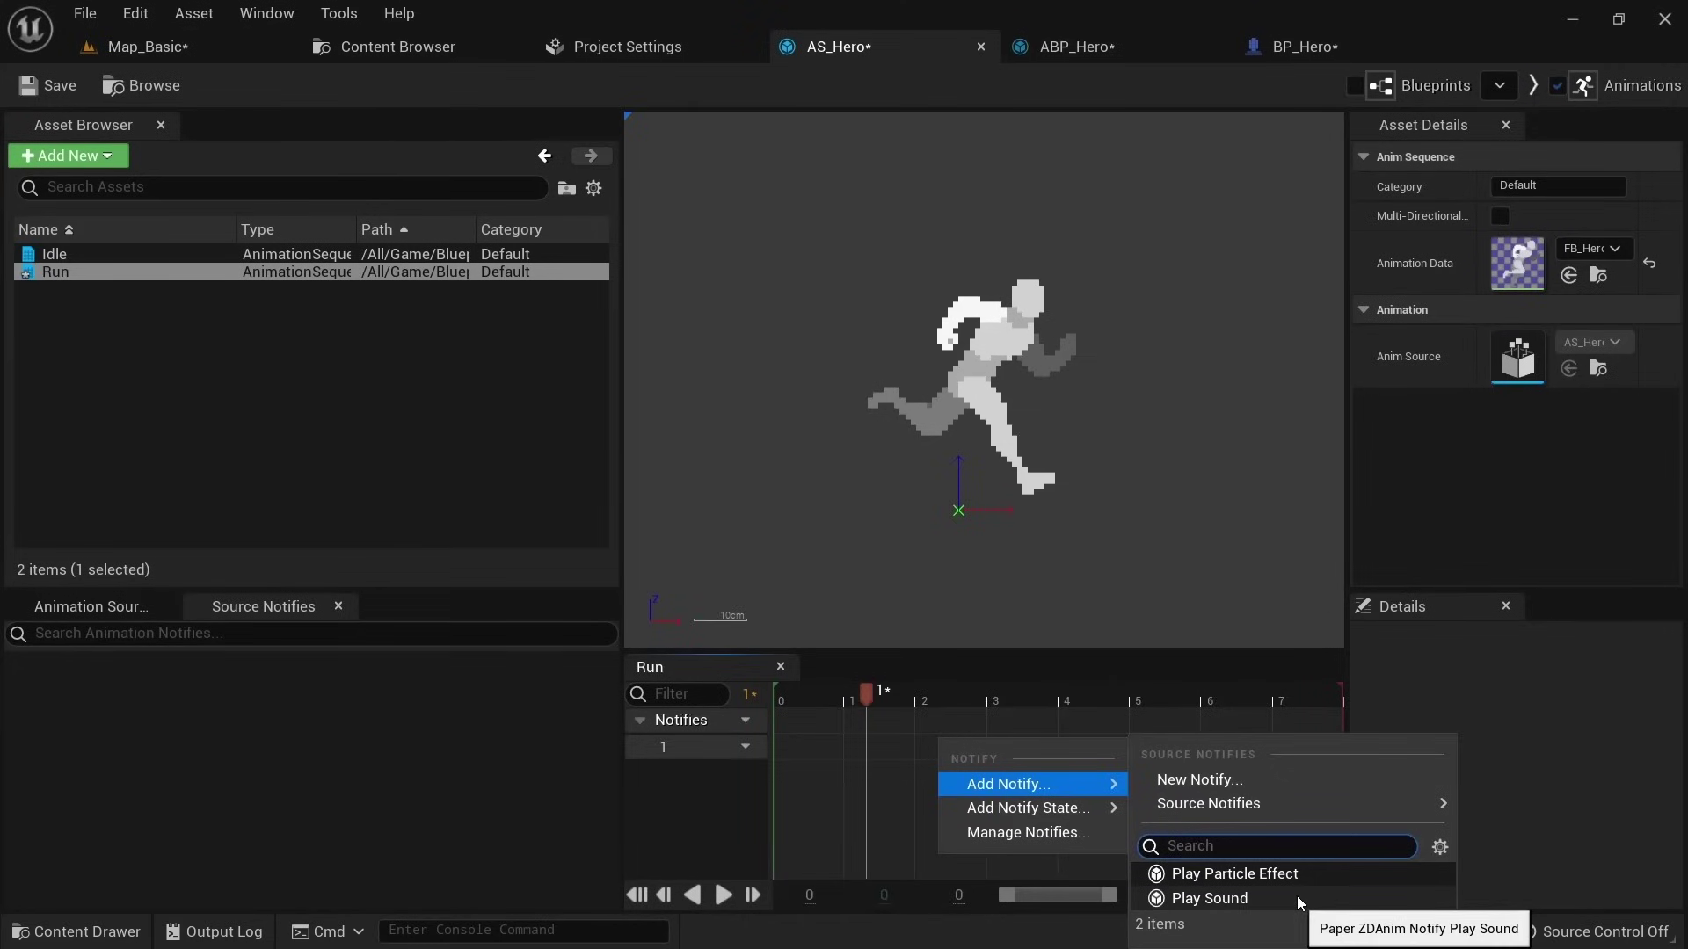
# - Add a Play Sound notify using the Footsteps cue to the Run timeline
pyautogui.click(1296, 895)
pyautogui.click(988, 752)
pyautogui.click(1574, 714)
pyautogui.write('footstep')
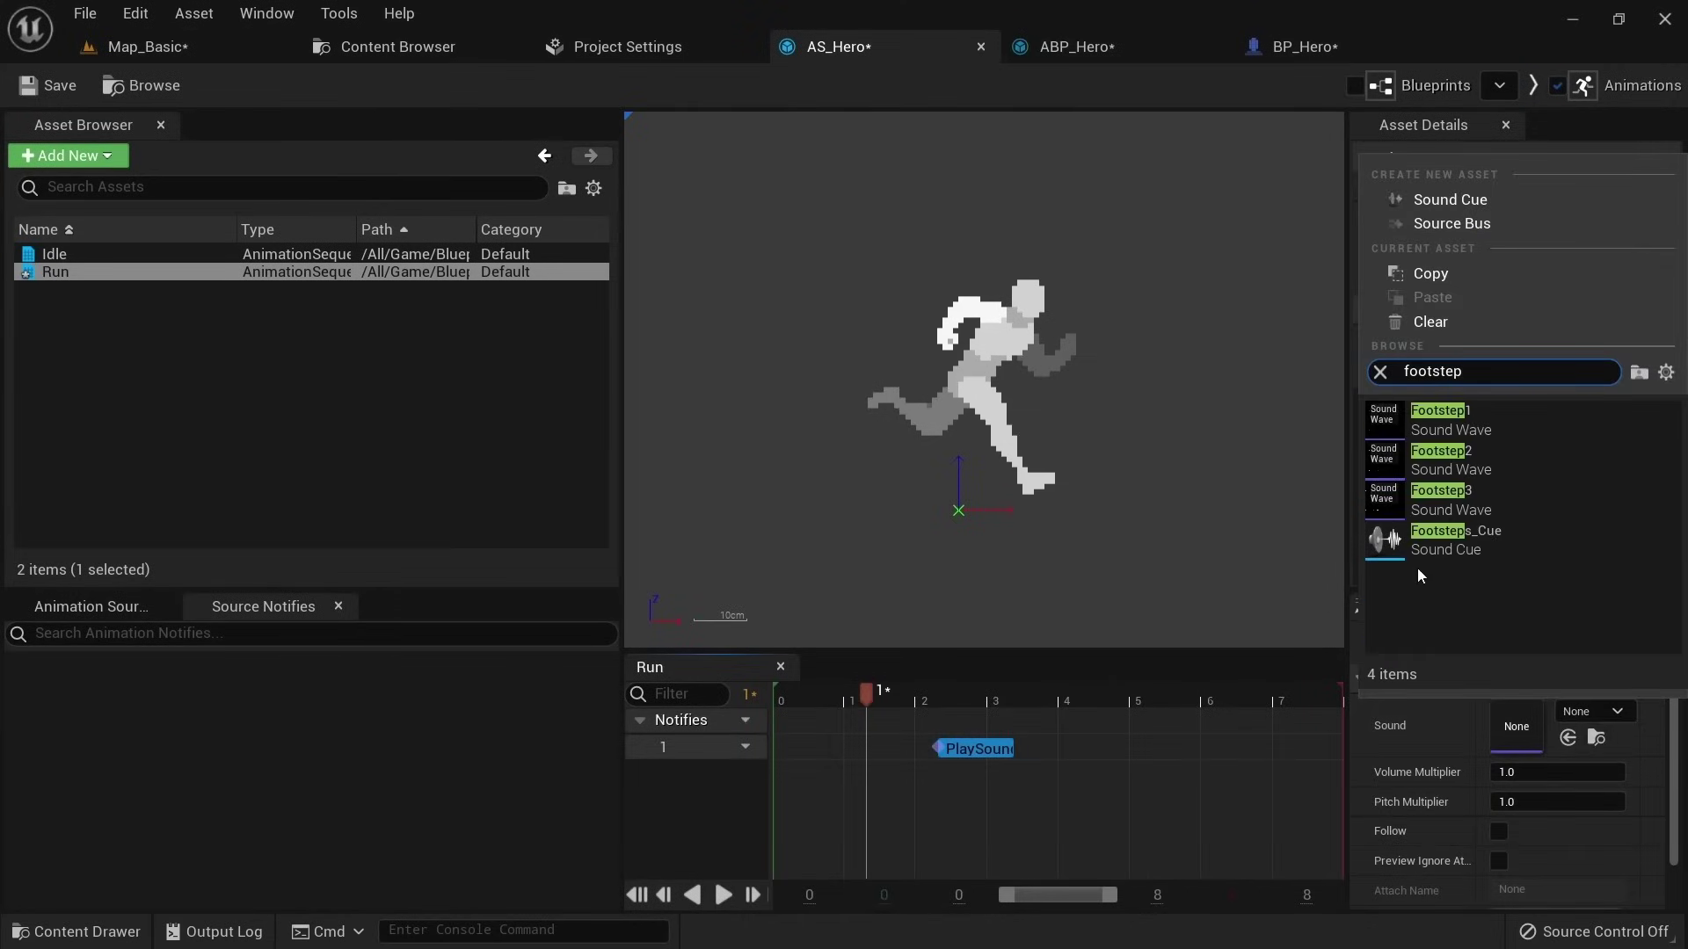
pyautogui.click(1424, 554)
# - Place the footstep notify at frame 1 and a pasted copy at frame 6
pyautogui.rightClick(949, 753)
pyautogui.click(1205, 829)
pyautogui.write('1')
pyautogui.press('Return')
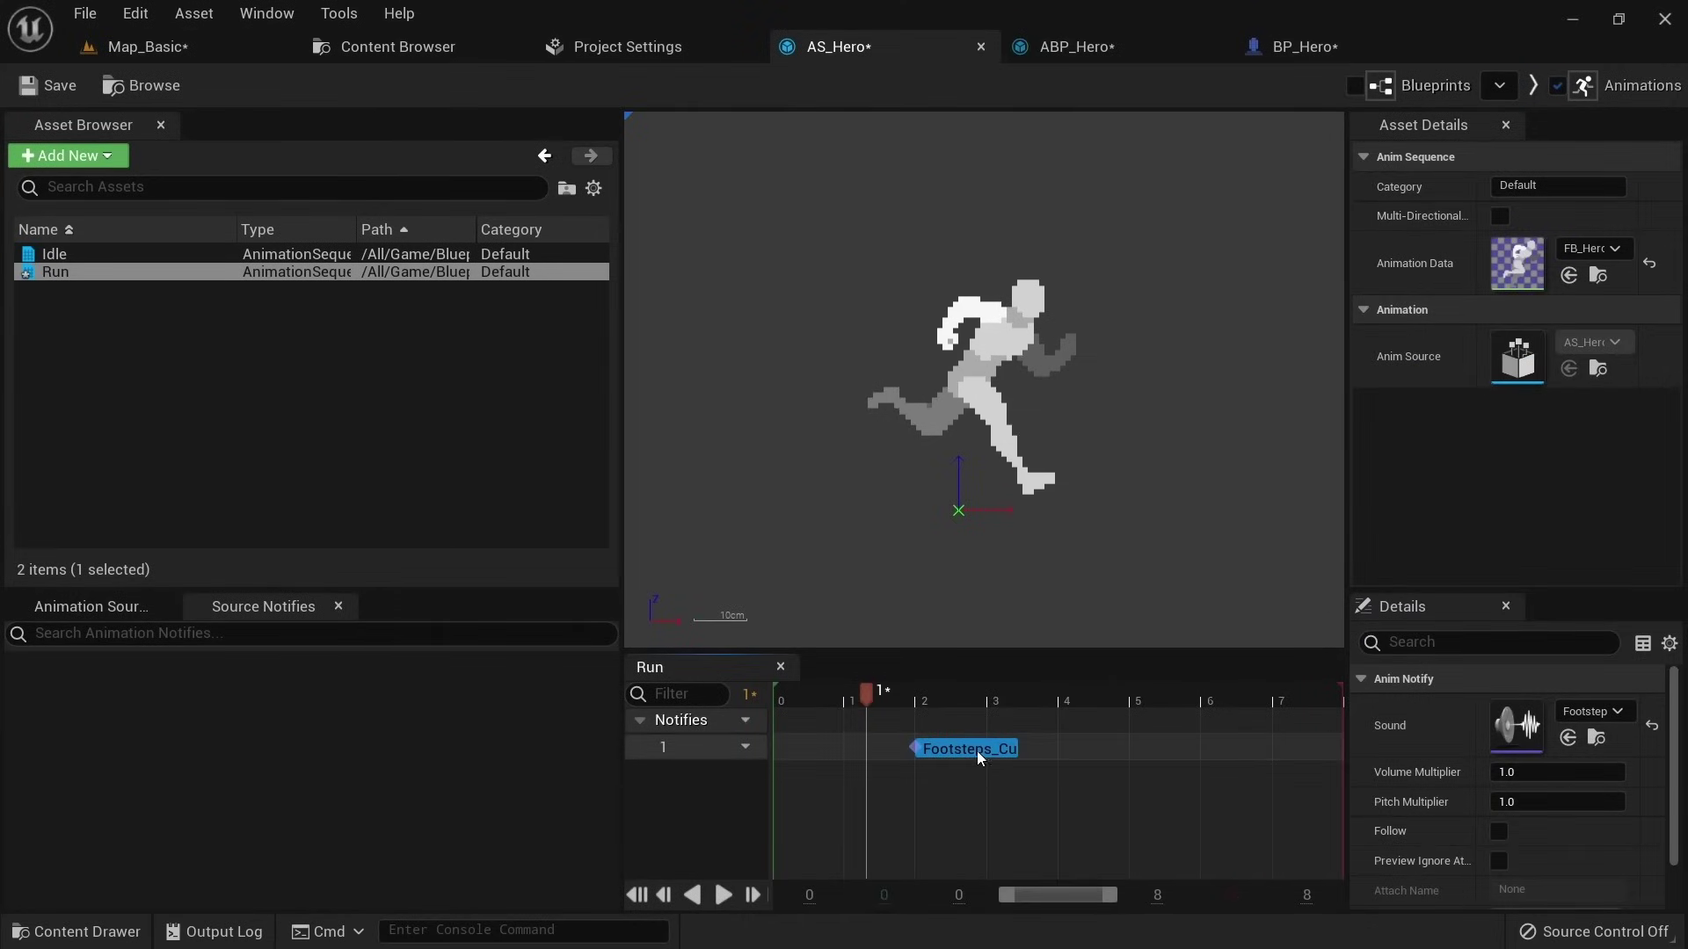
pyautogui.click(1053, 743)
pyautogui.hotkey('ctrl', 'v')
pyautogui.rightClick(1127, 747)
pyautogui.click(1322, 822)
pyautogui.write('6')
pyautogui.press('Return')
pyautogui.click(1376, 830)
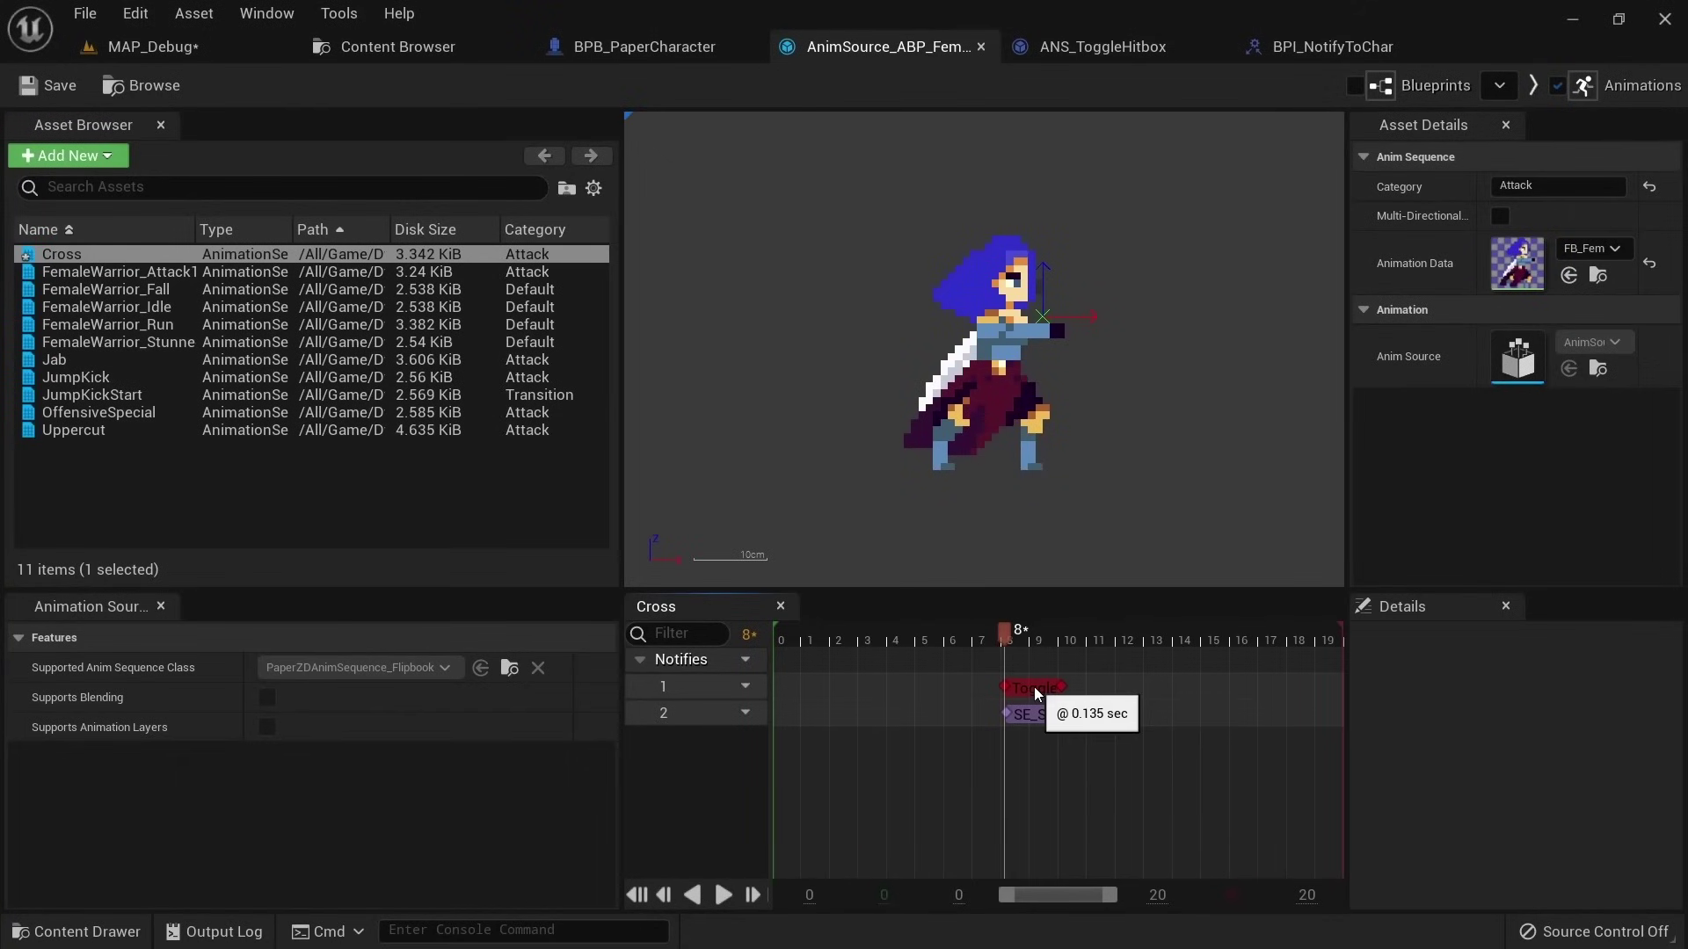
# - Check the Toggle notify's frame, scrub the Cross animation, commit the Delay duration and reposition the node
pyautogui.rightClick(1034, 687)
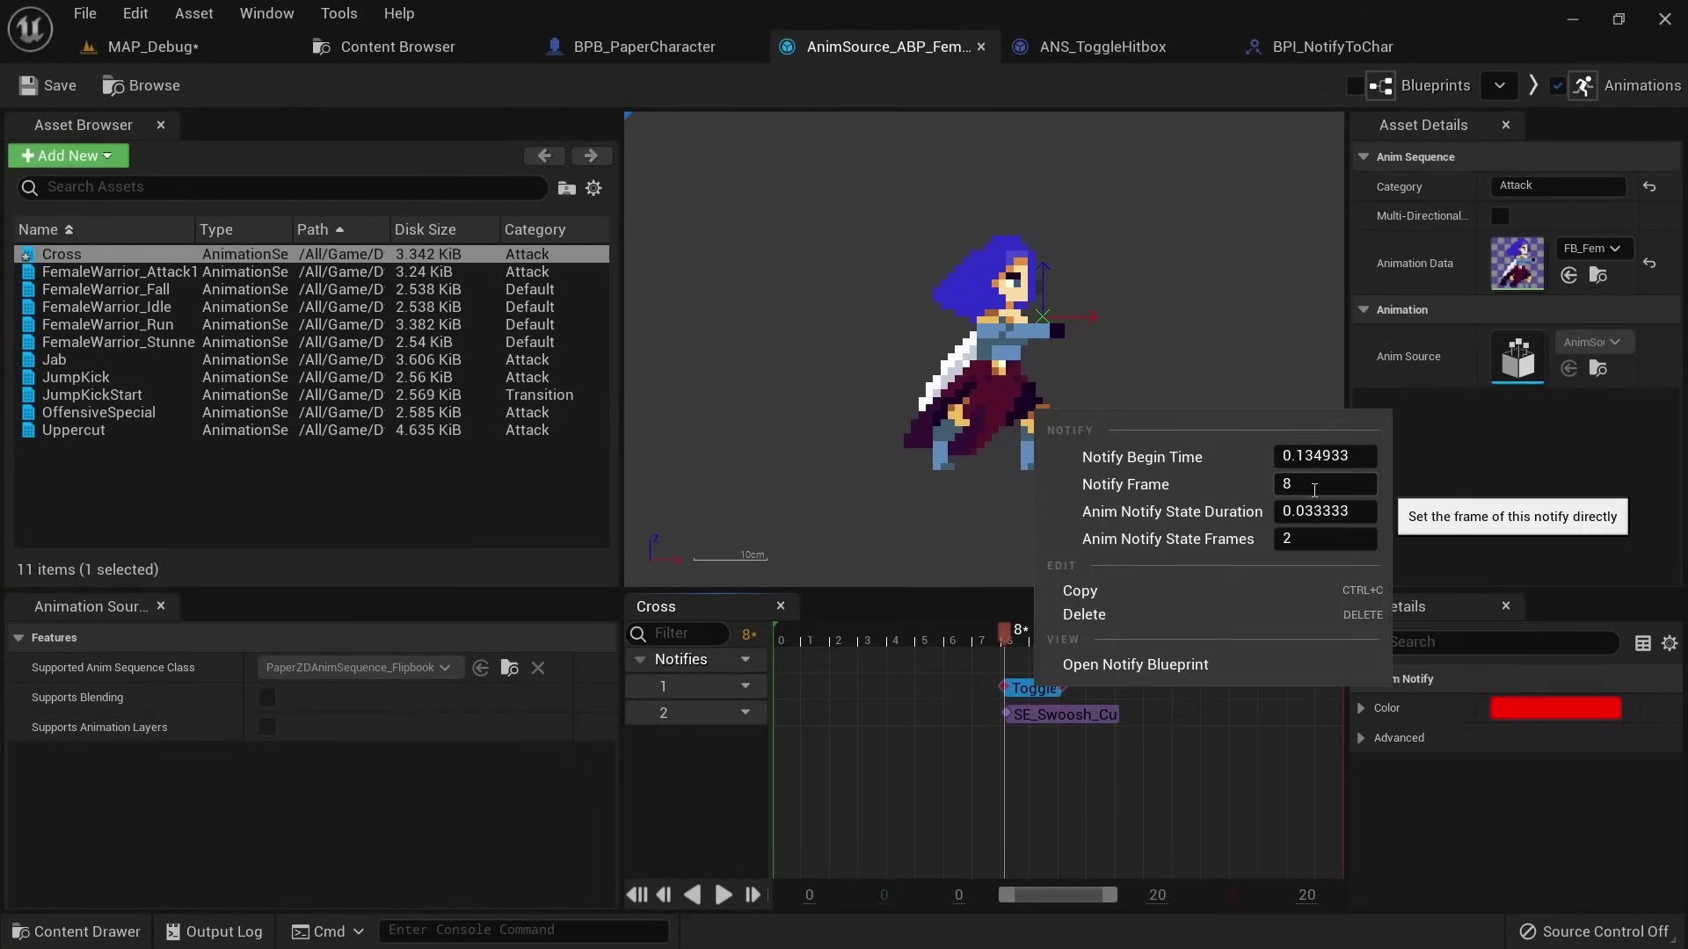
pyautogui.press('Return')
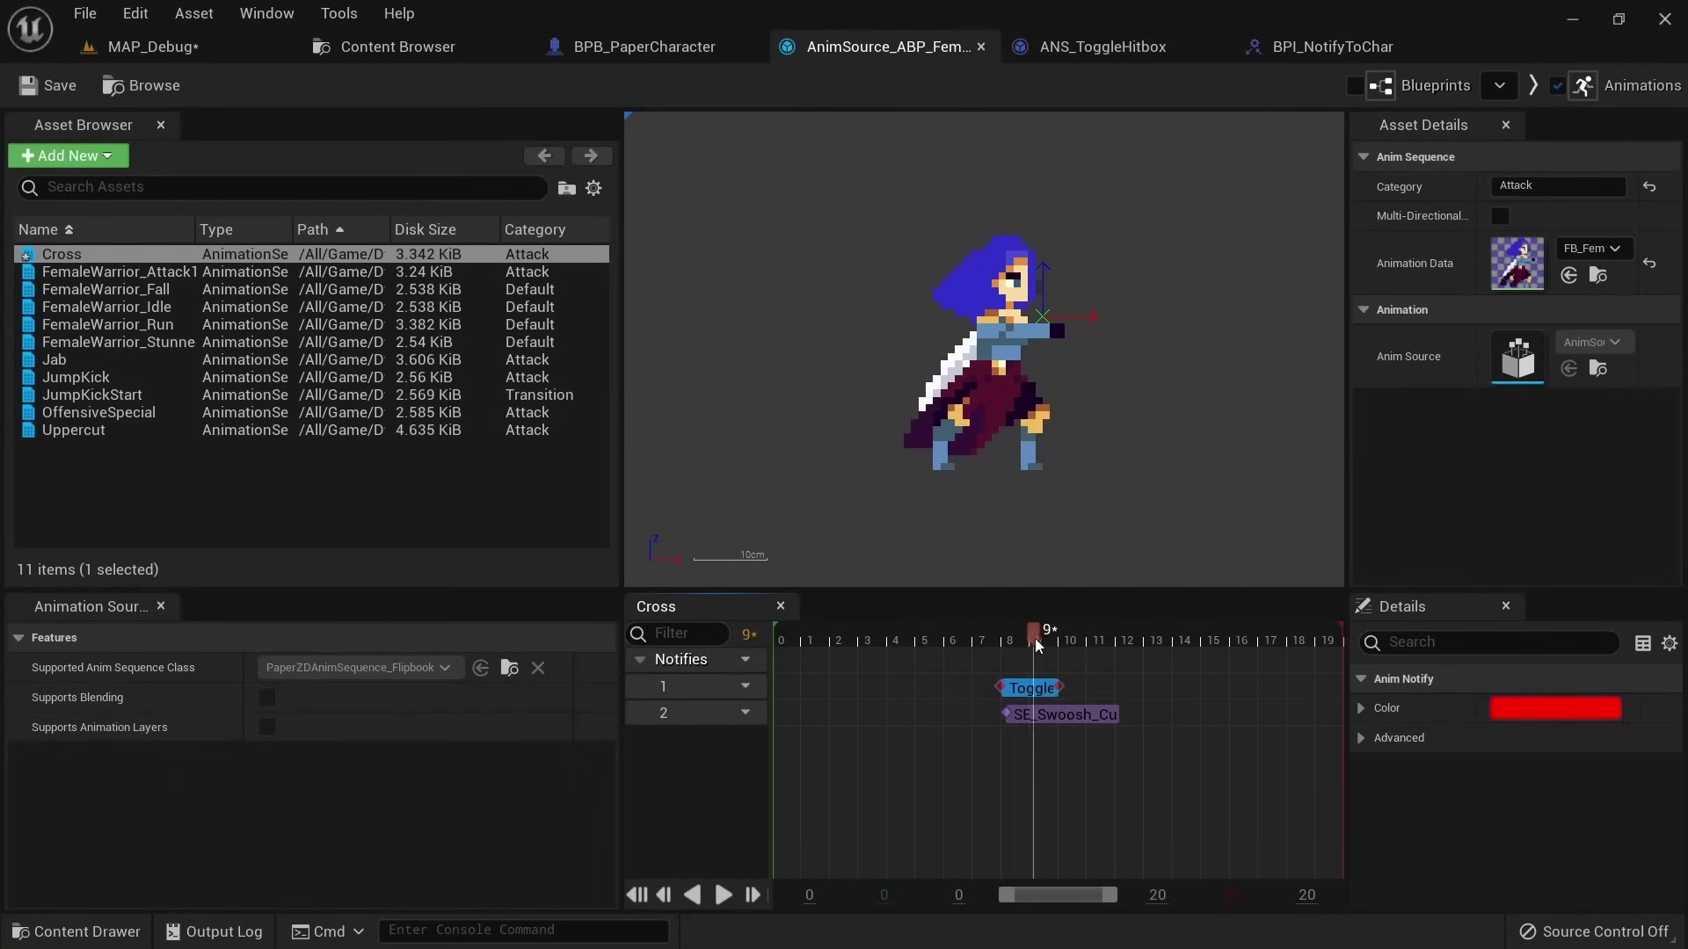
pyautogui.moveTo(1136, 635); pyautogui.dragTo(1294, 630)
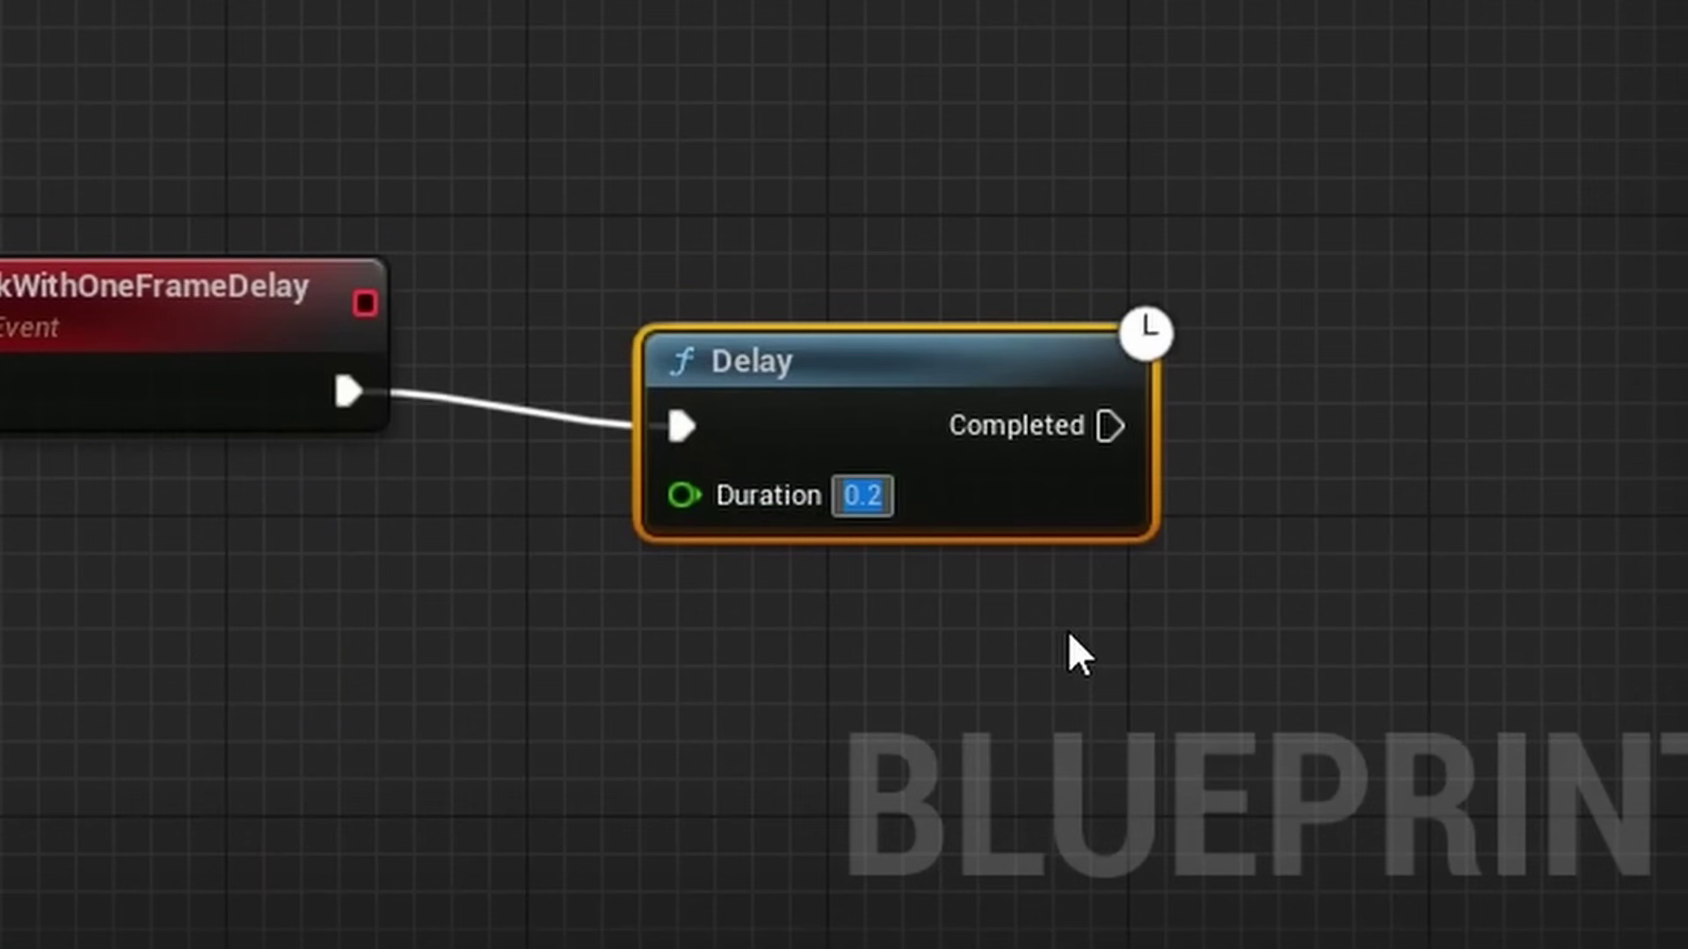
pyautogui.press('Return')
pyautogui.moveTo(878, 378); pyautogui.dragTo(710, 341)
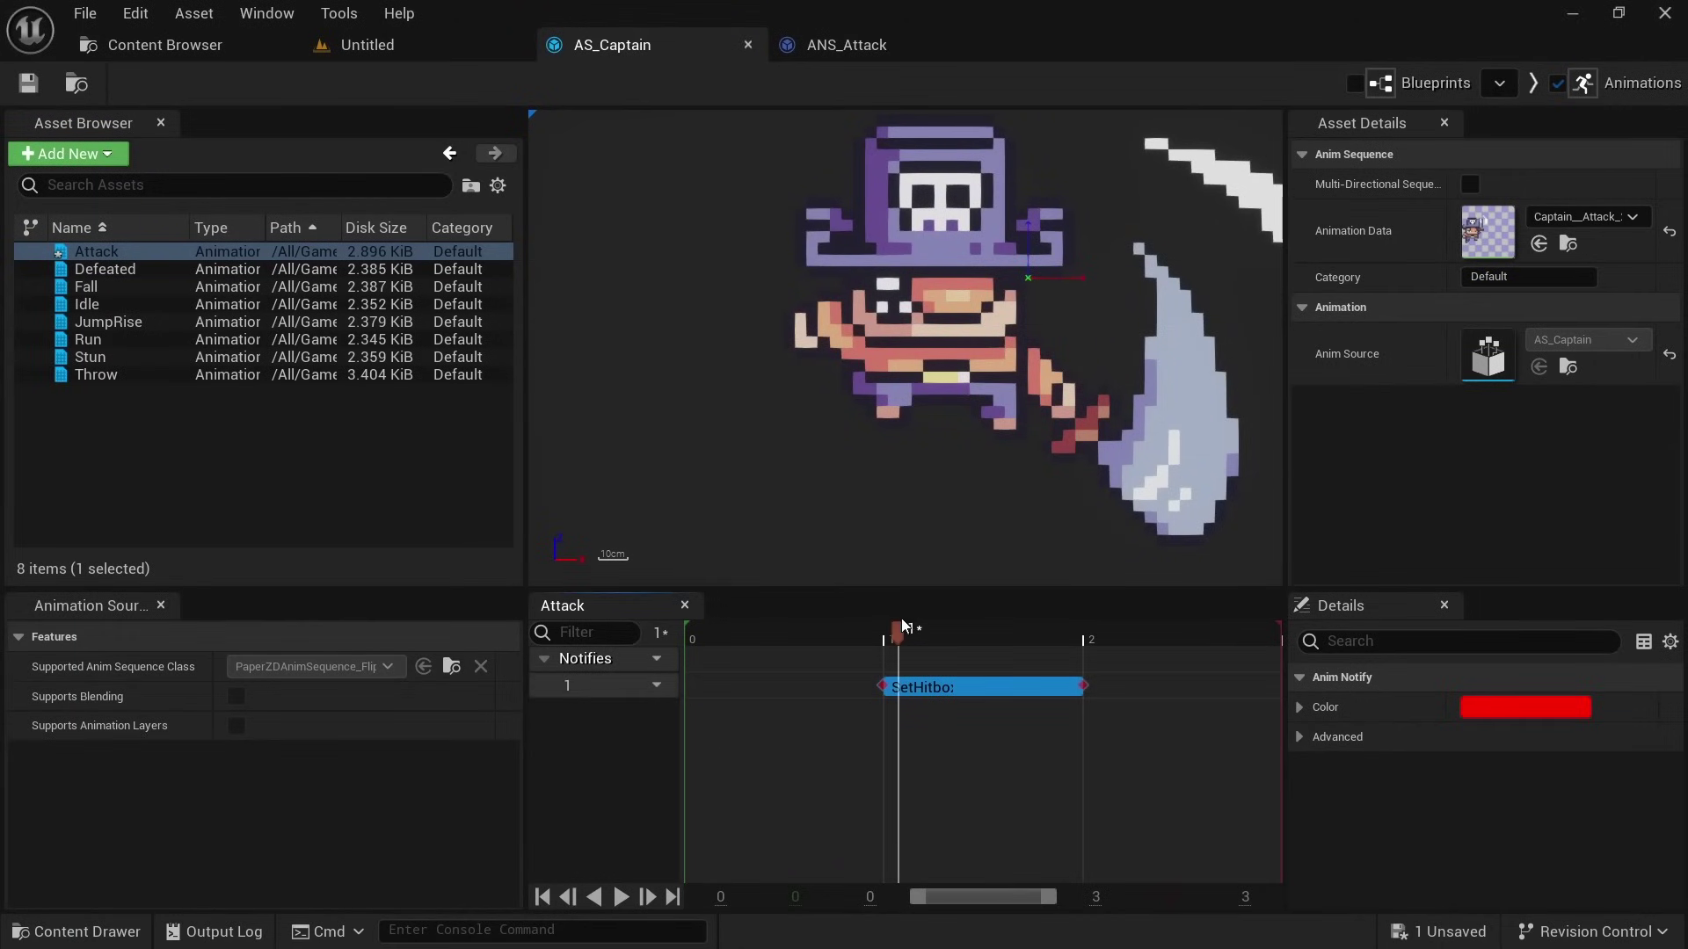
pyautogui.moveTo(900, 619); pyautogui.dragTo(778, 709)
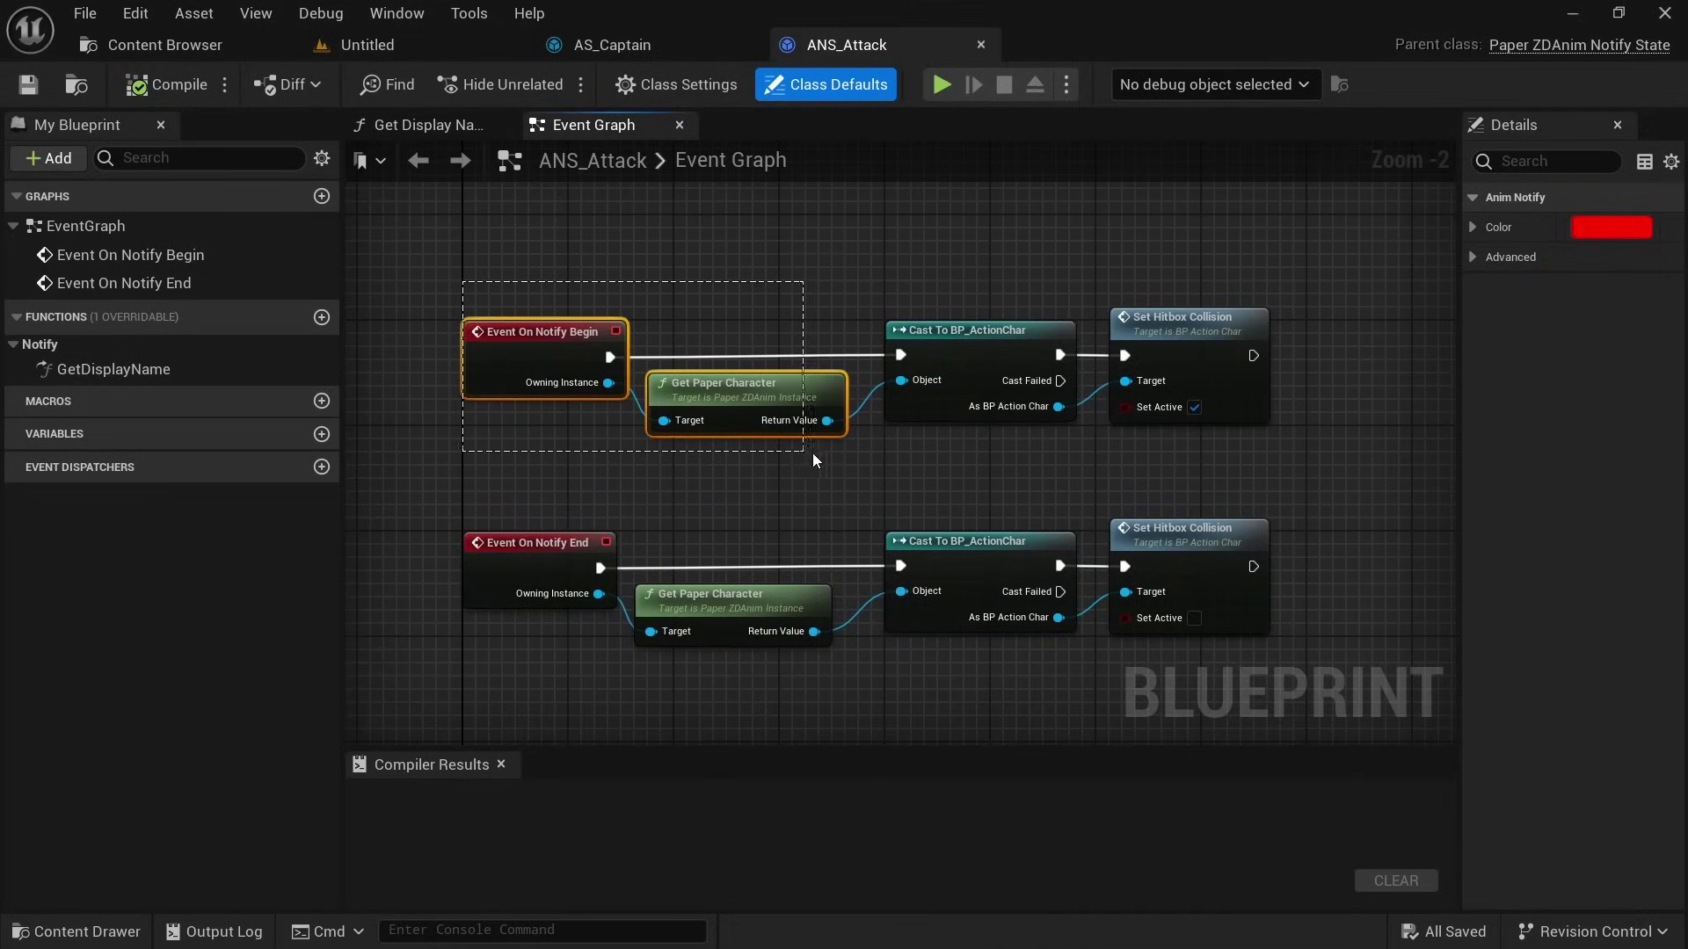
pyautogui.moveTo(813, 459); pyautogui.dragTo(1115, 518)
pyautogui.click(1115, 519)
pyautogui.moveTo(462, 519); pyautogui.dragTo(1156, 692)
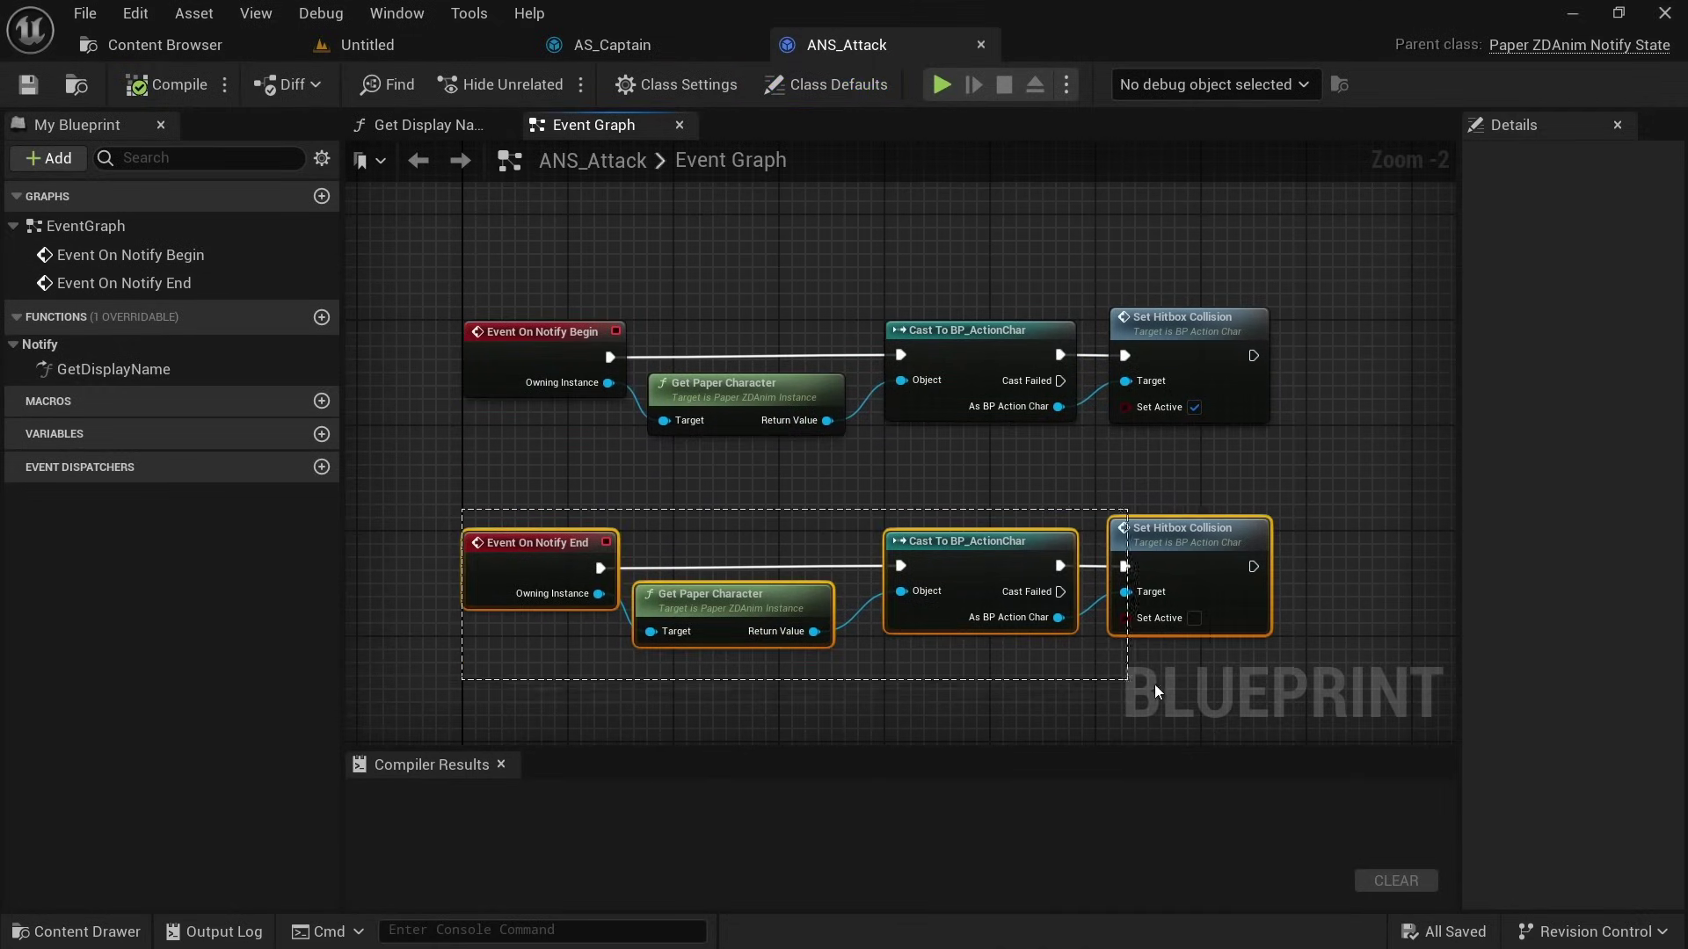
pyautogui.click(1335, 668)
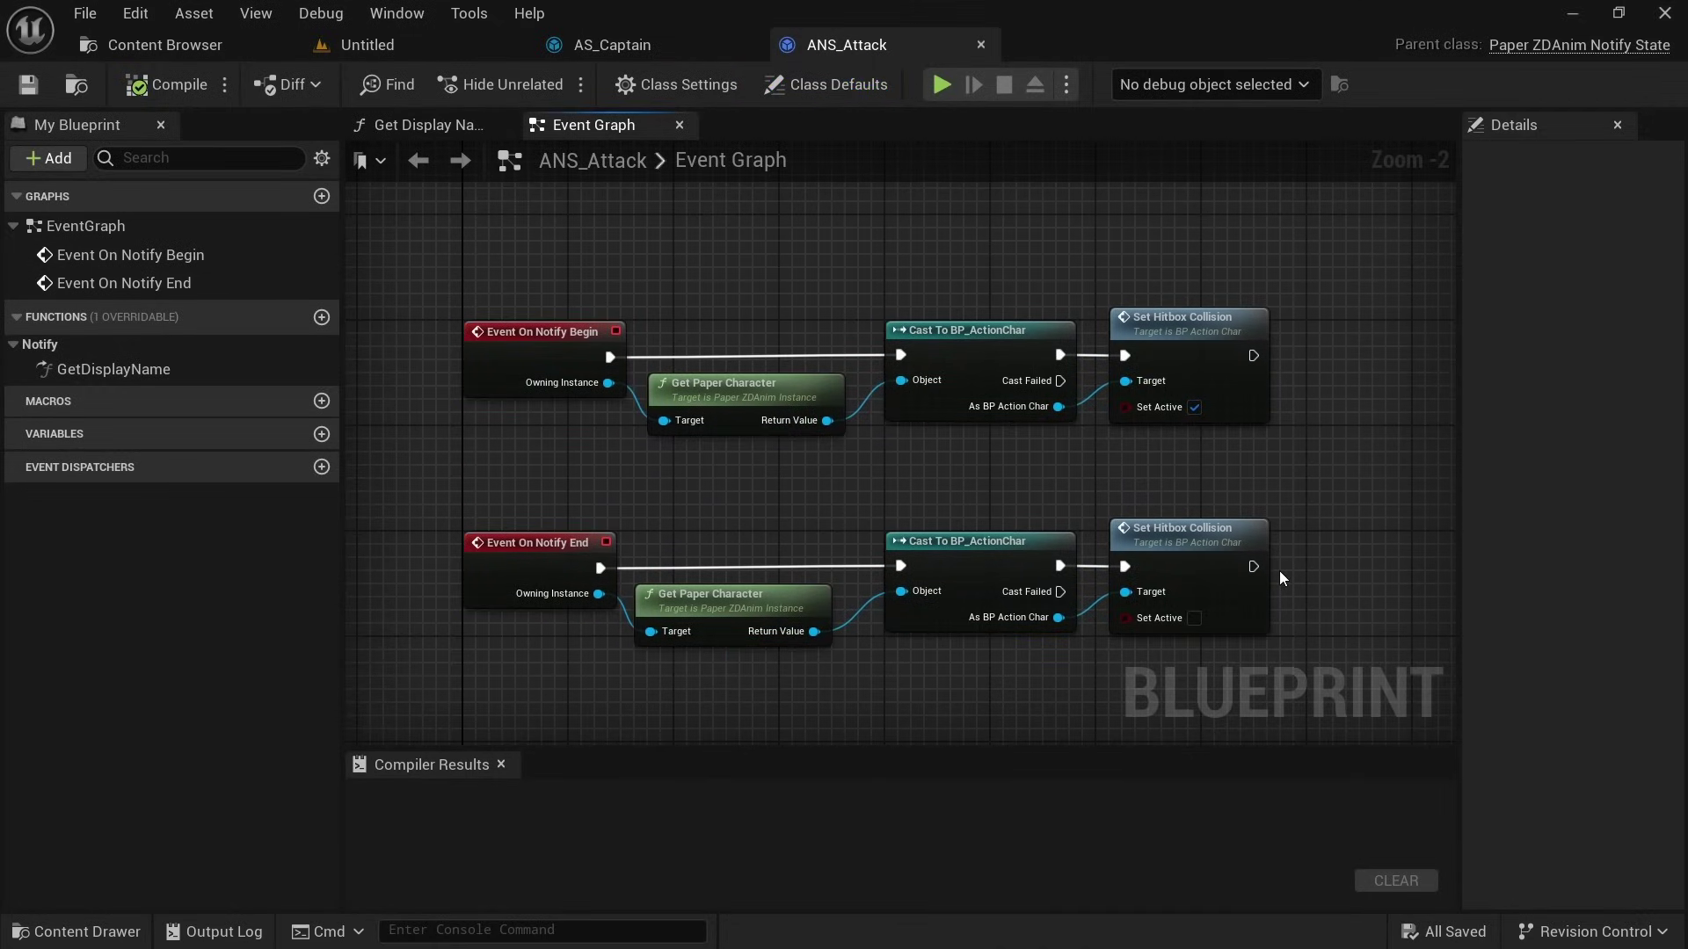
pyautogui.click(644, 37)
pyautogui.moveTo(1034, 640); pyautogui.dragTo(888, 640)
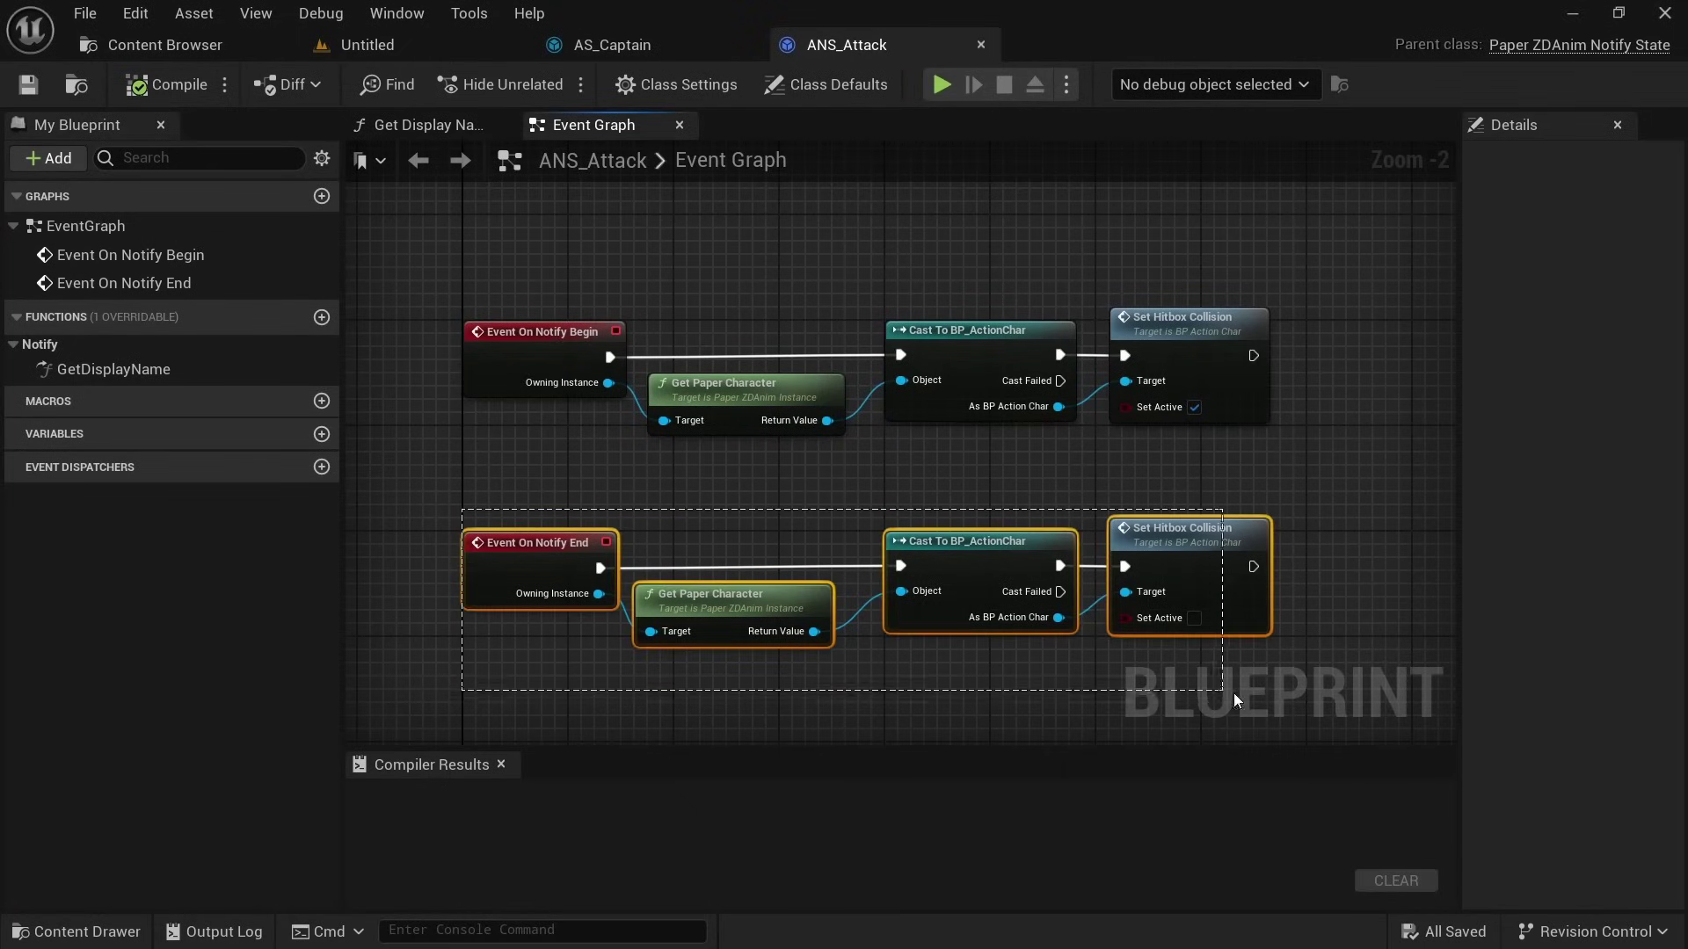
pyautogui.click(644, 37)
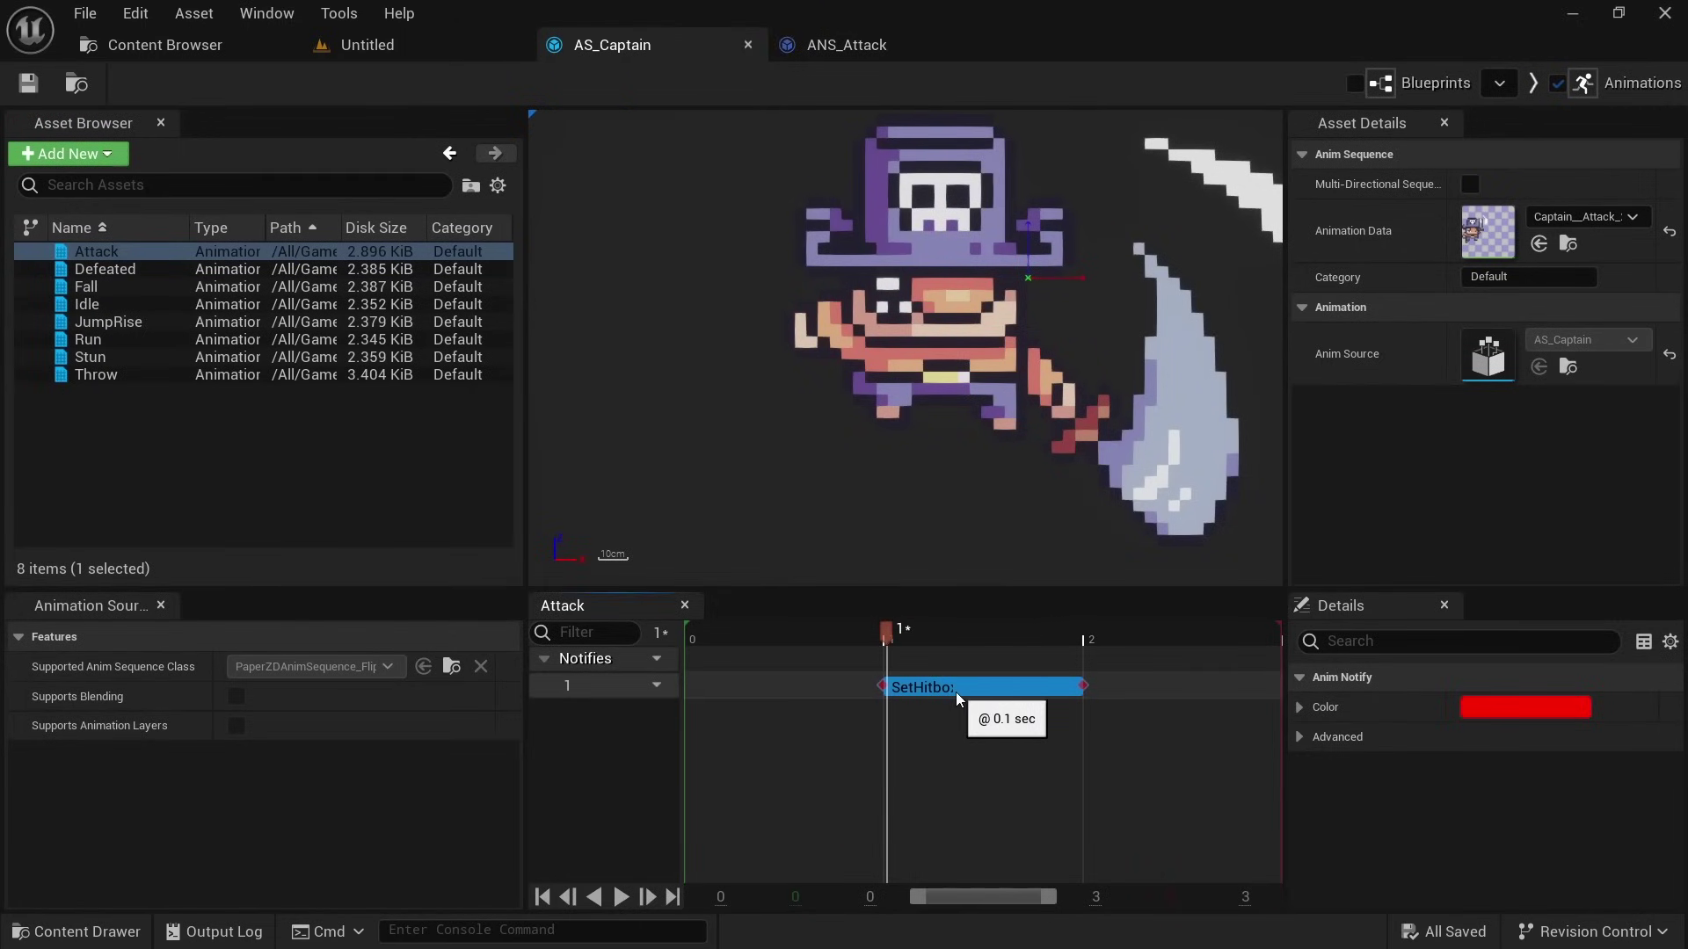
pyautogui.moveTo(905, 650)
pyautogui.mouseDown()
pyautogui.moveTo(819, 645)
pyautogui.moveTo(896, 640)
pyautogui.mouseUp()
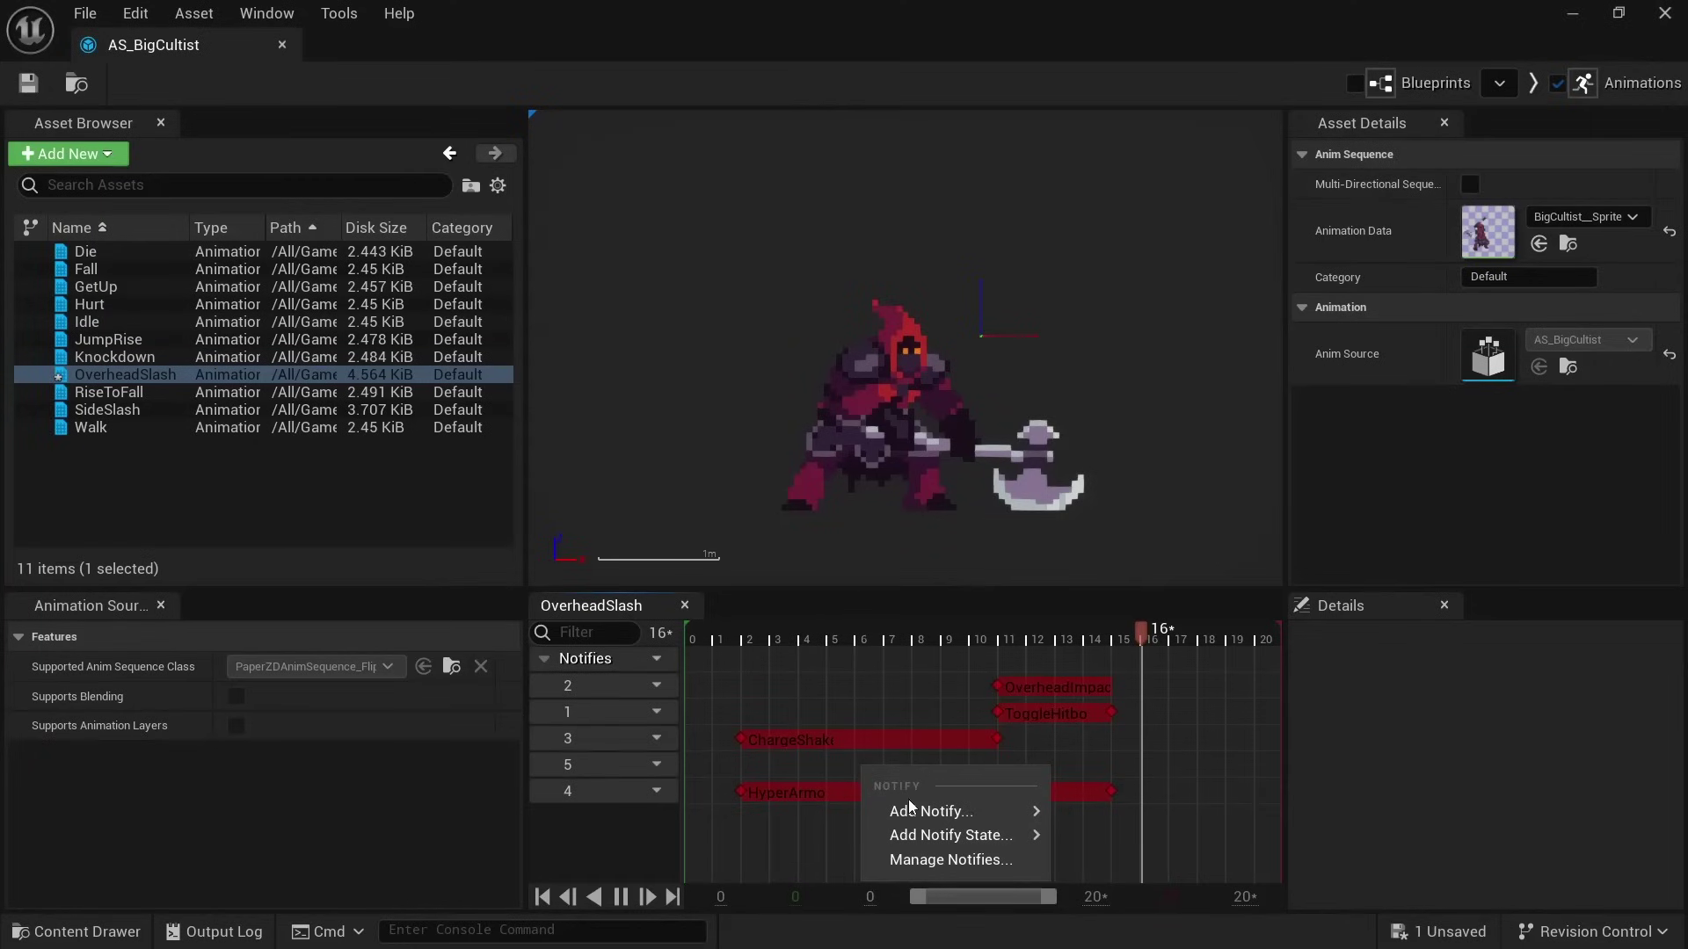
# - Commit an X location offset of 50 on the NS_Radial Niagara notify in OverheadSlash
pyautogui.moveTo(927, 809)
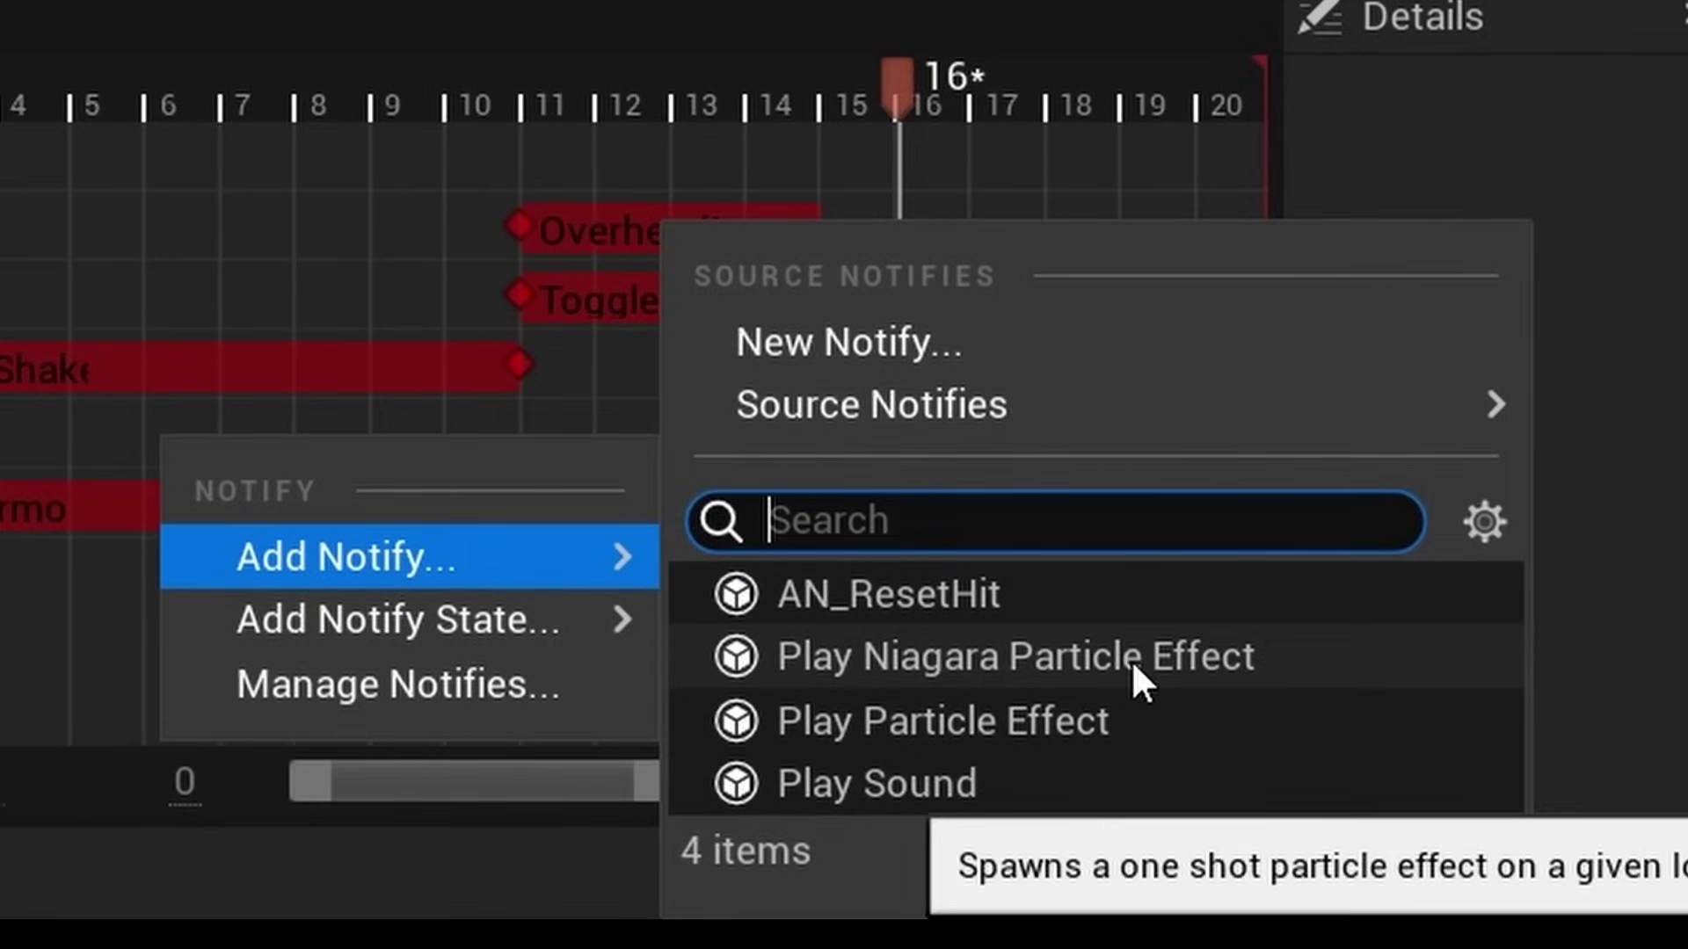
pyautogui.moveTo(440, 631)
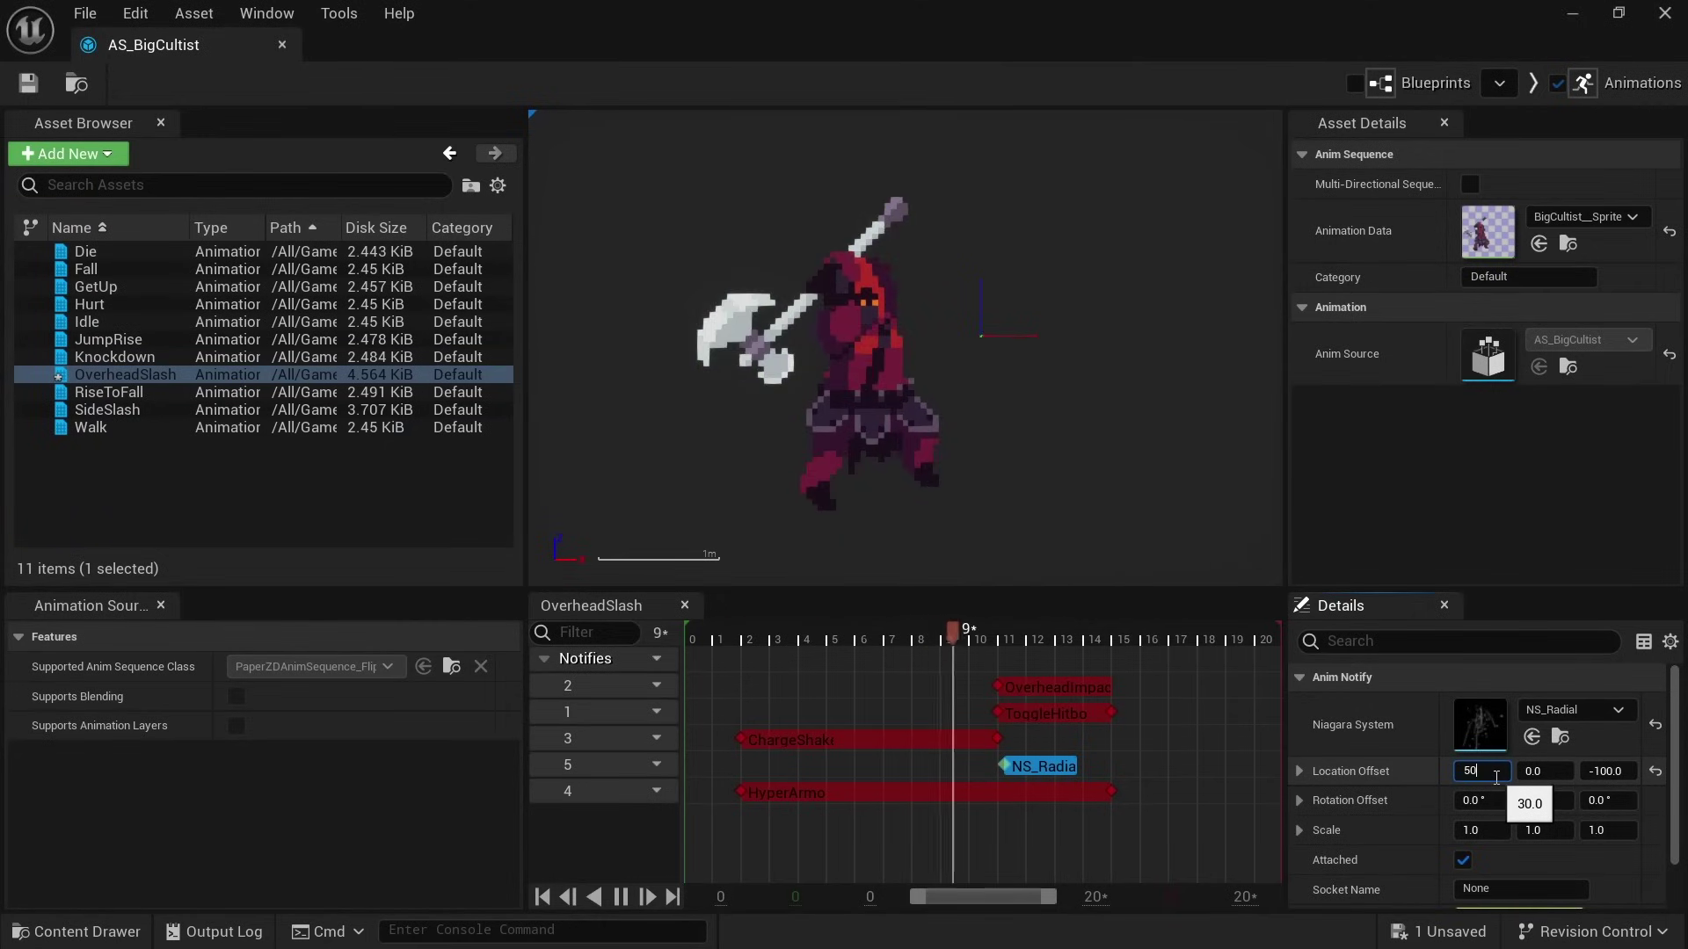
pyautogui.press('Return')
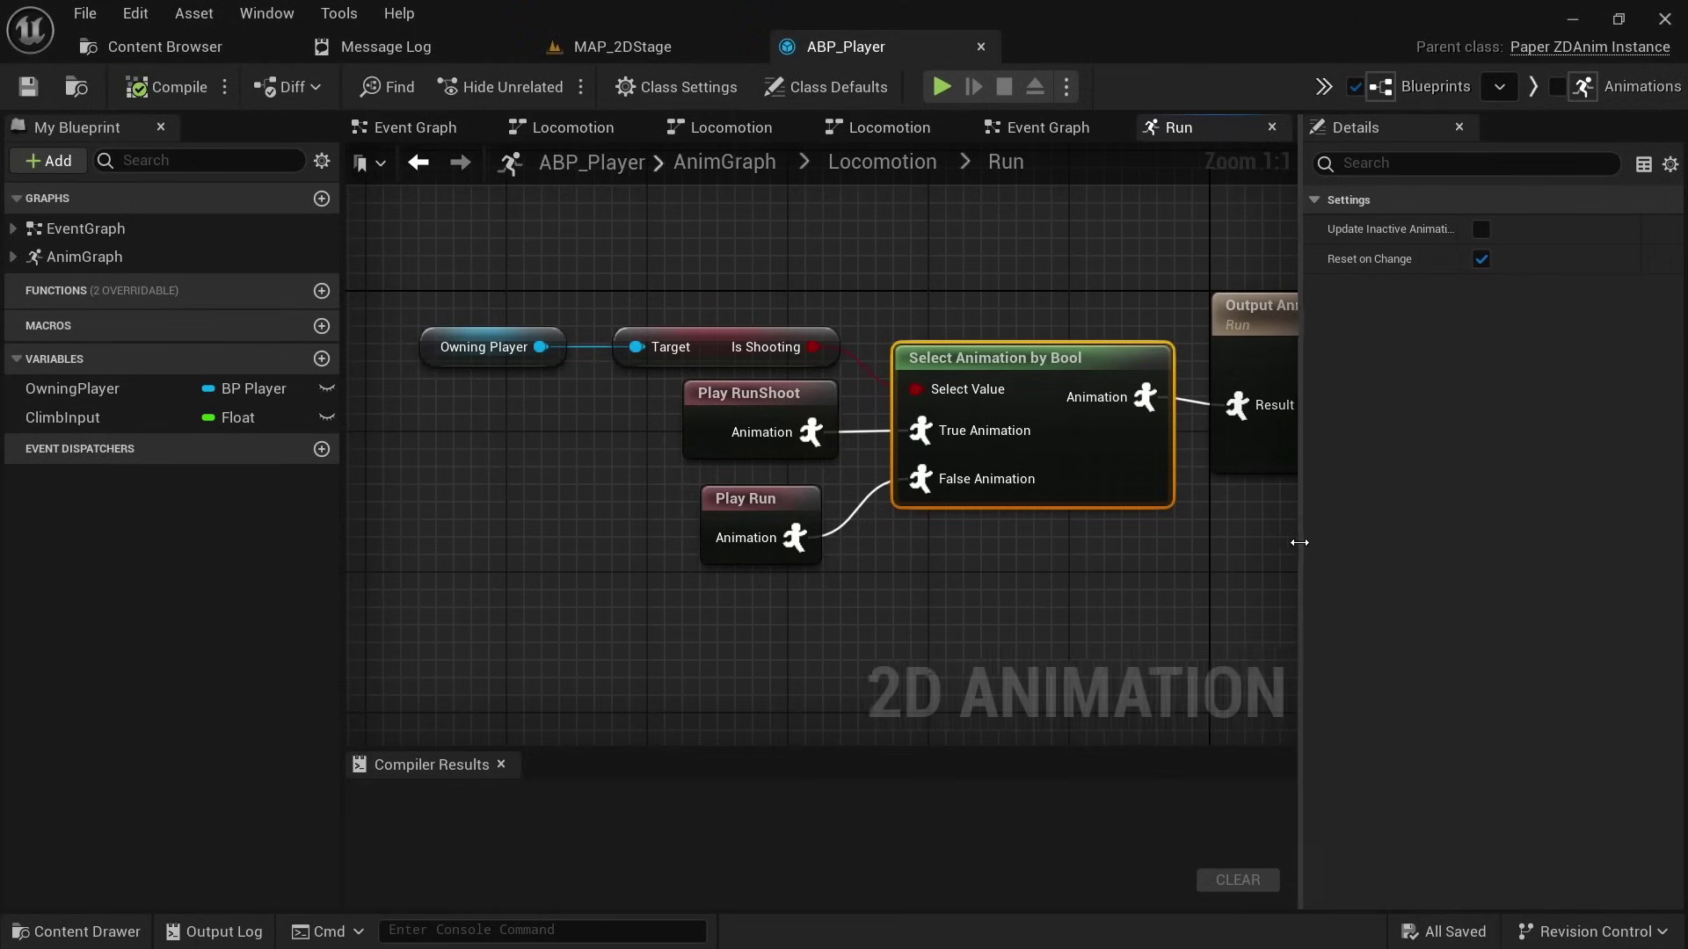
# - Narrow the Details panel and fit the whole Run state graph in view
pyautogui.moveTo(1299, 543); pyautogui.dragTo(1358, 541)
pyautogui.scroll(-2, 1243, 516)
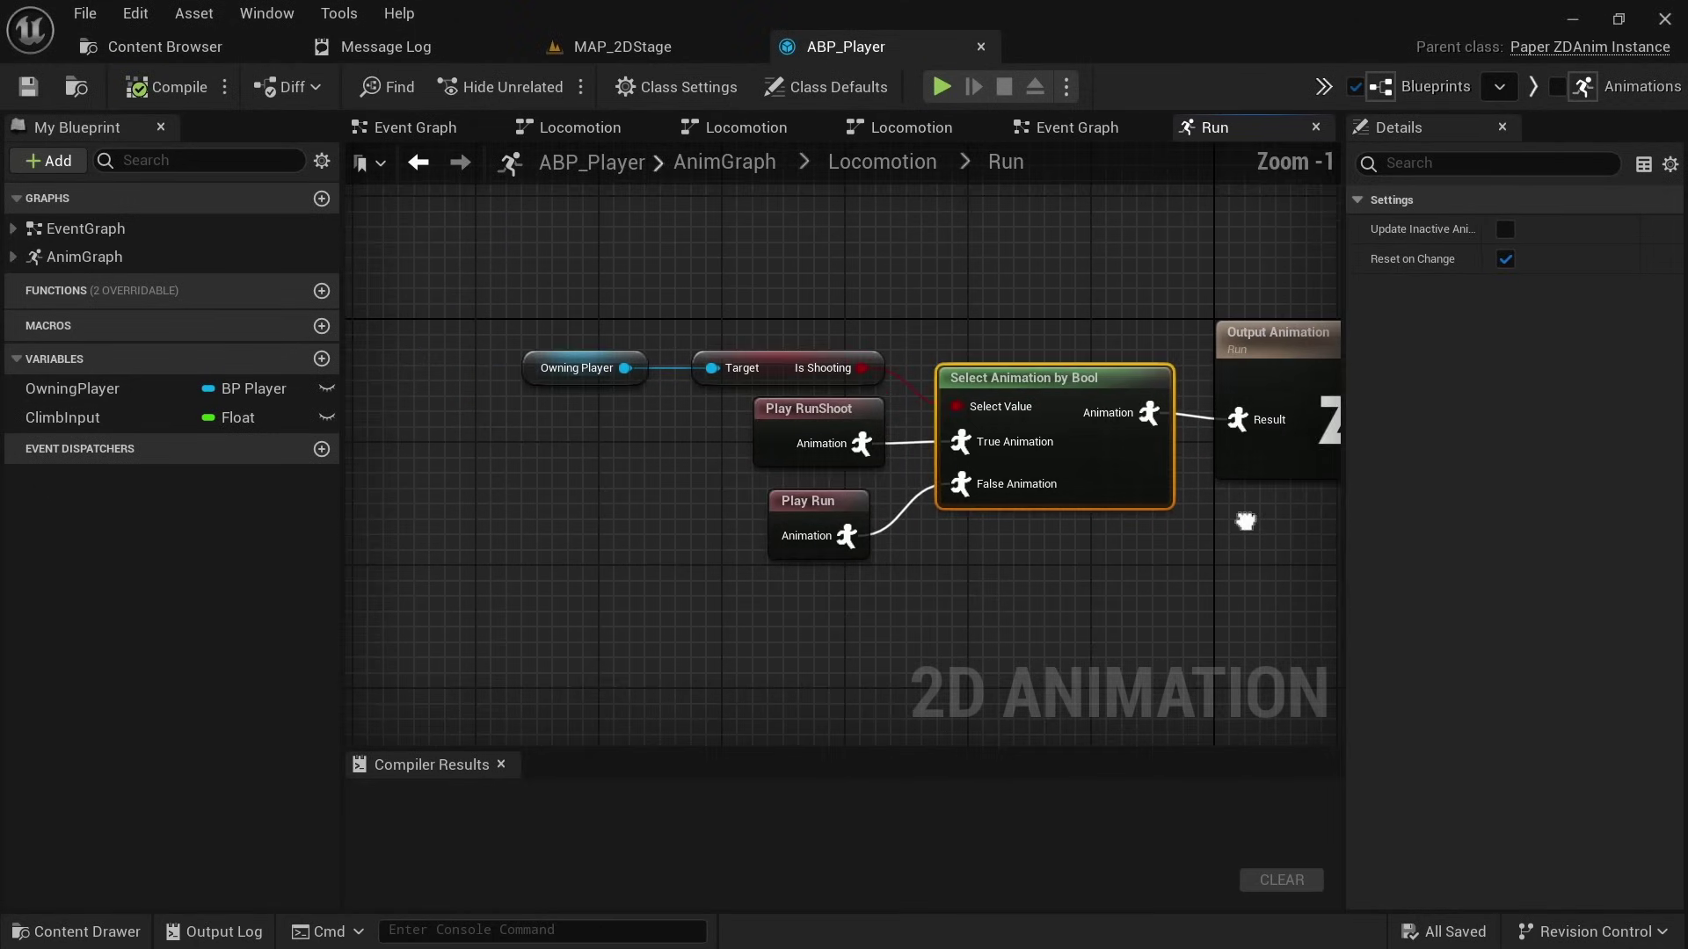
pyautogui.moveTo(1050, 539); pyautogui.dragTo(1054, 518, button='right')
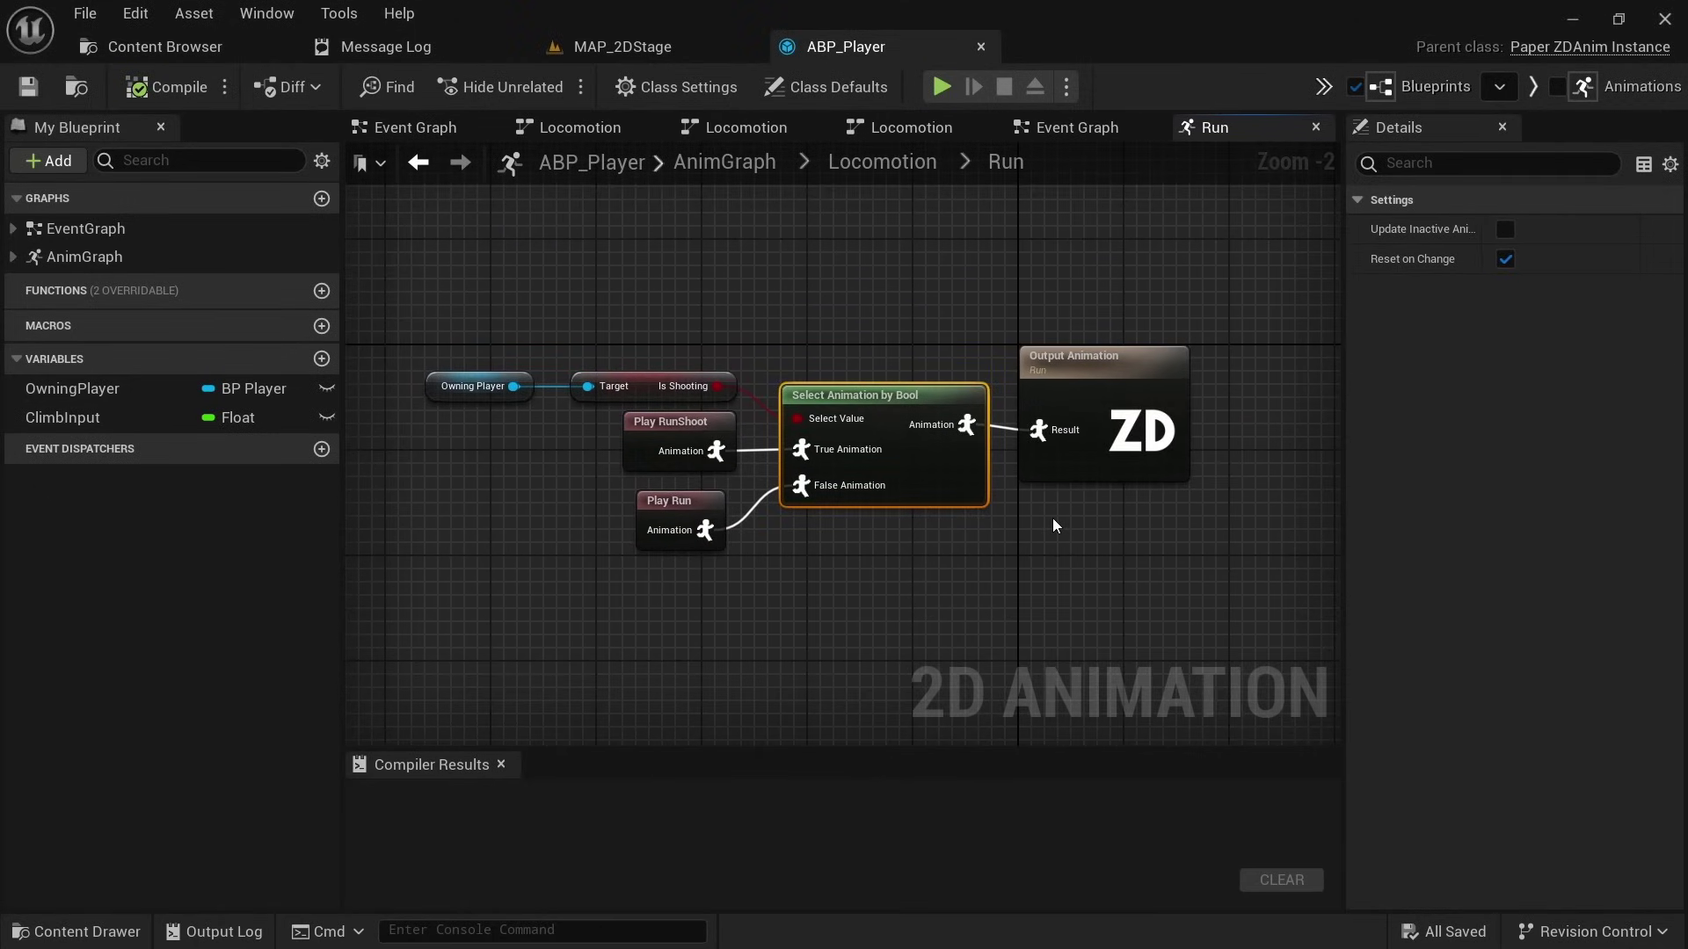
pyautogui.click(963, 514)
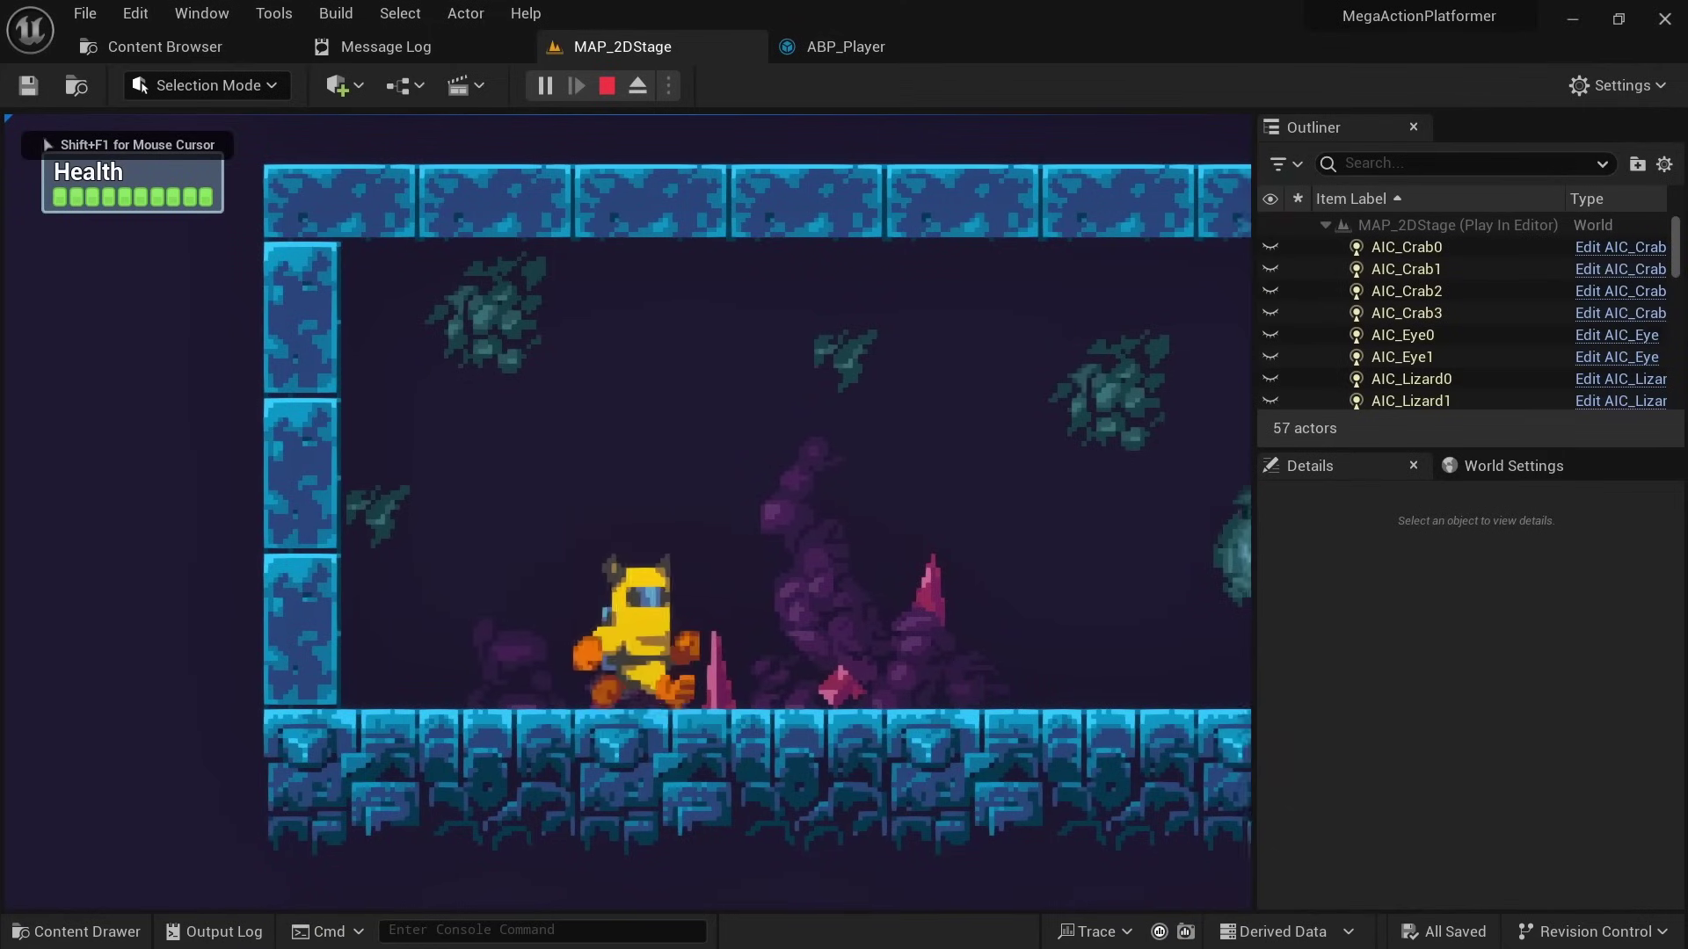
# - Run the character right and left through the level while firing shots
pyautogui.press('d')
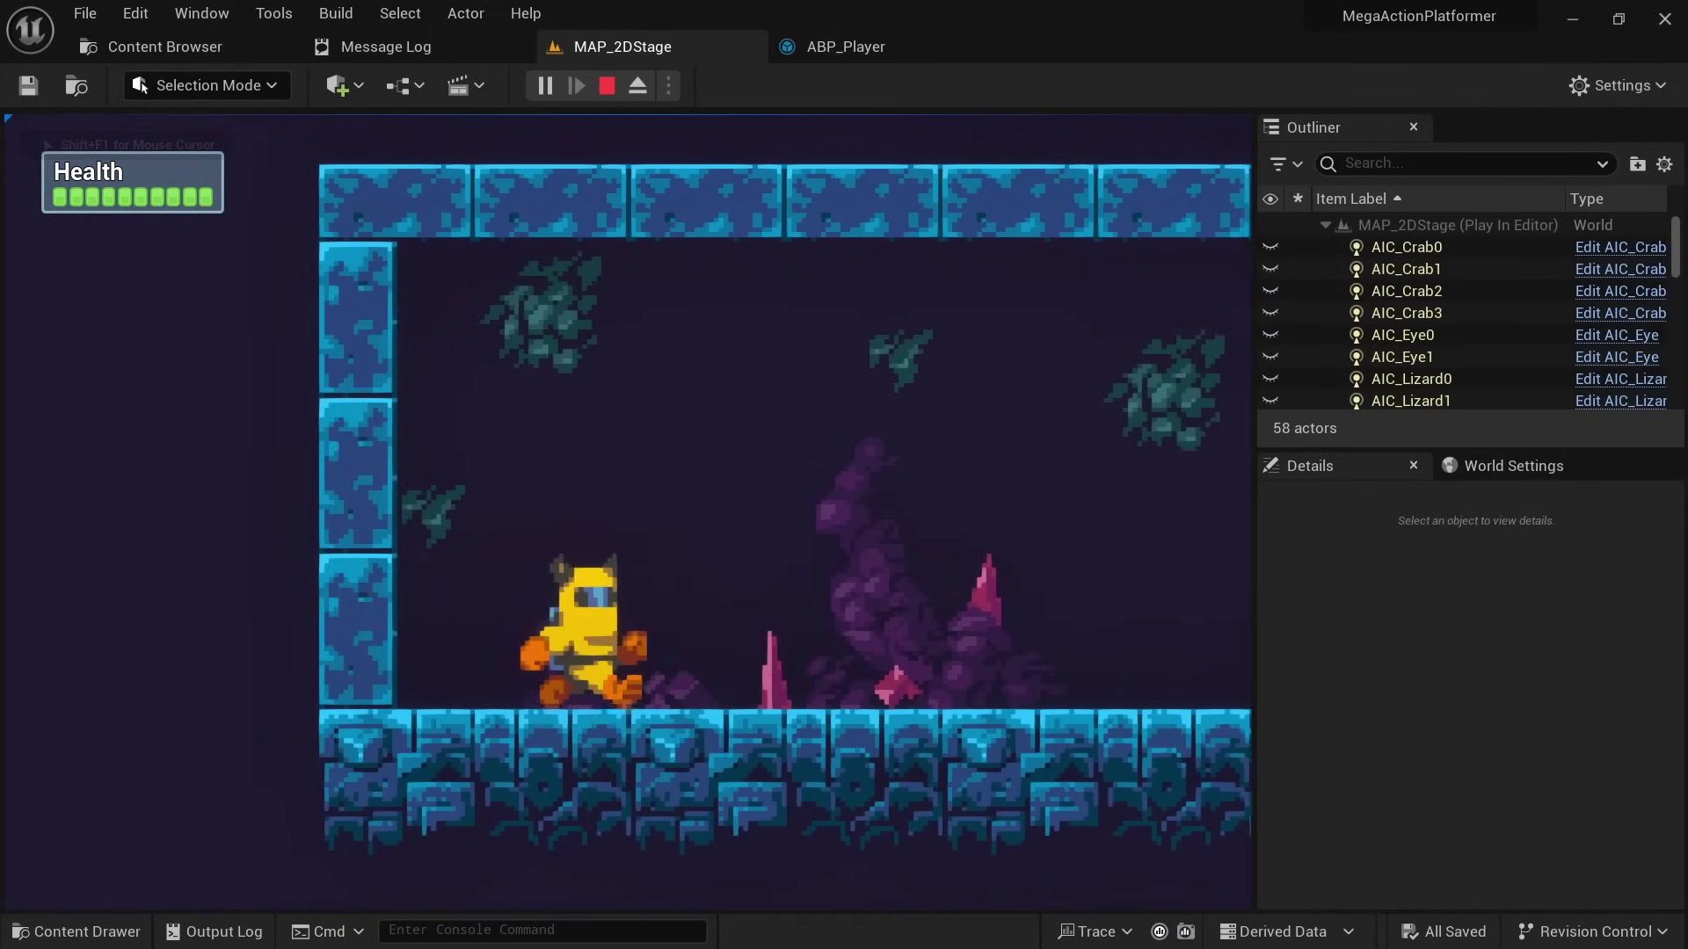
pyautogui.press('a')
pyautogui.press('d')
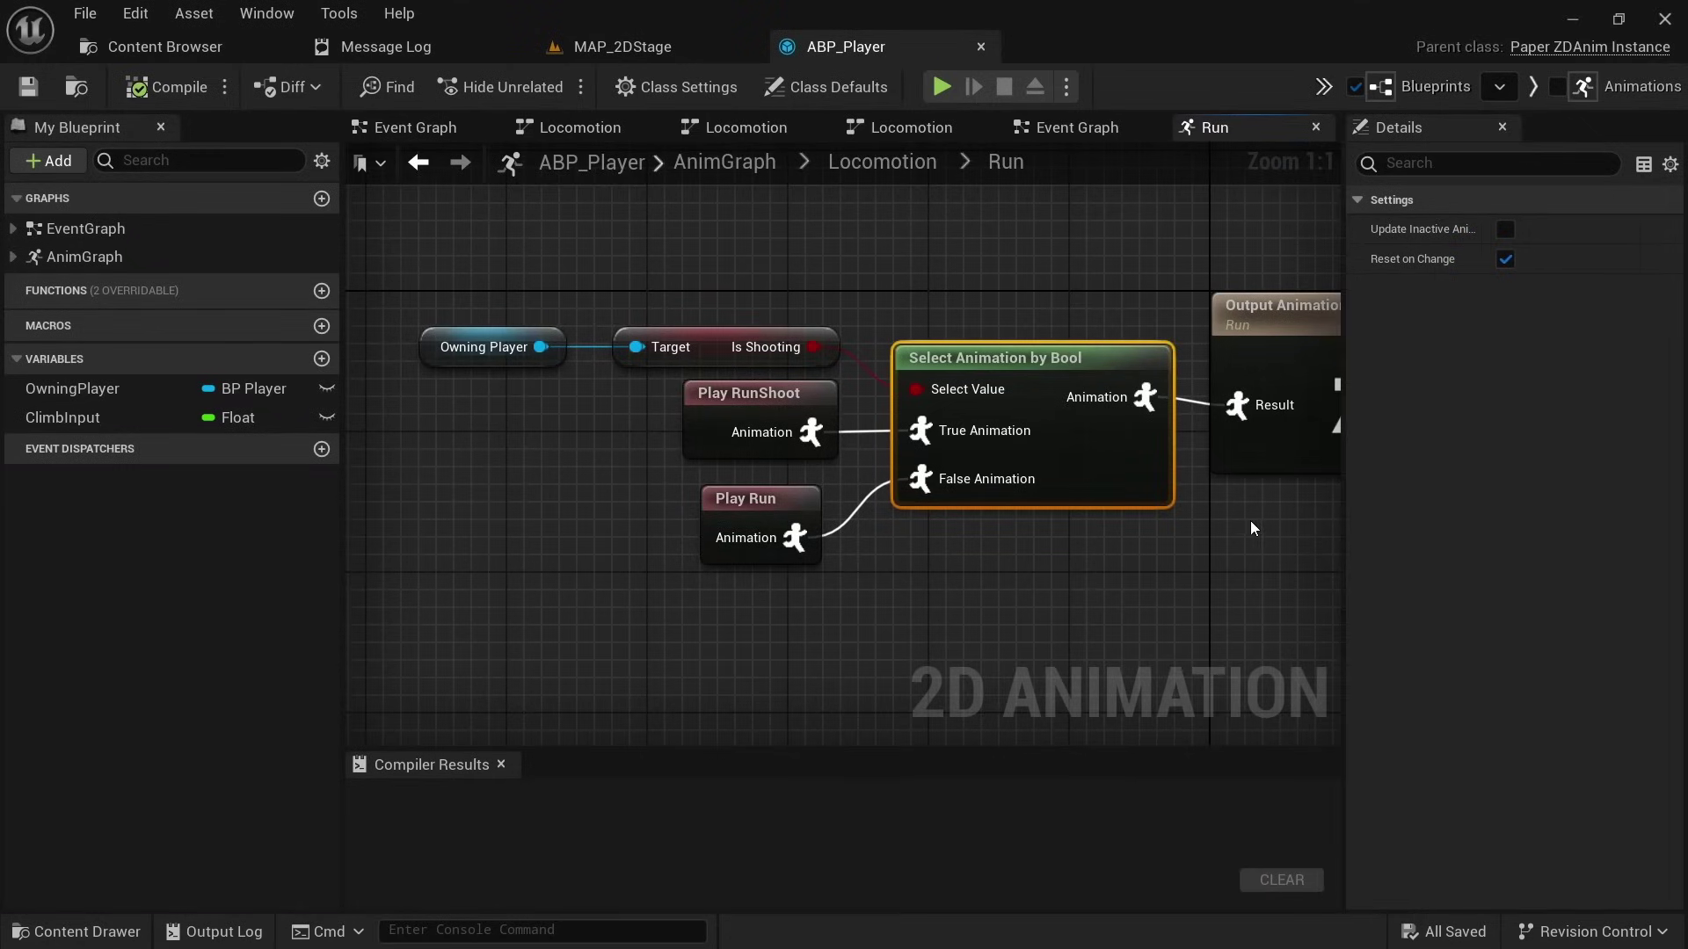
# - Select the Play RunShoot and Play Run nodes feeding the Select Animation by Bool node
pyautogui.scroll(-2, 1020, 527)
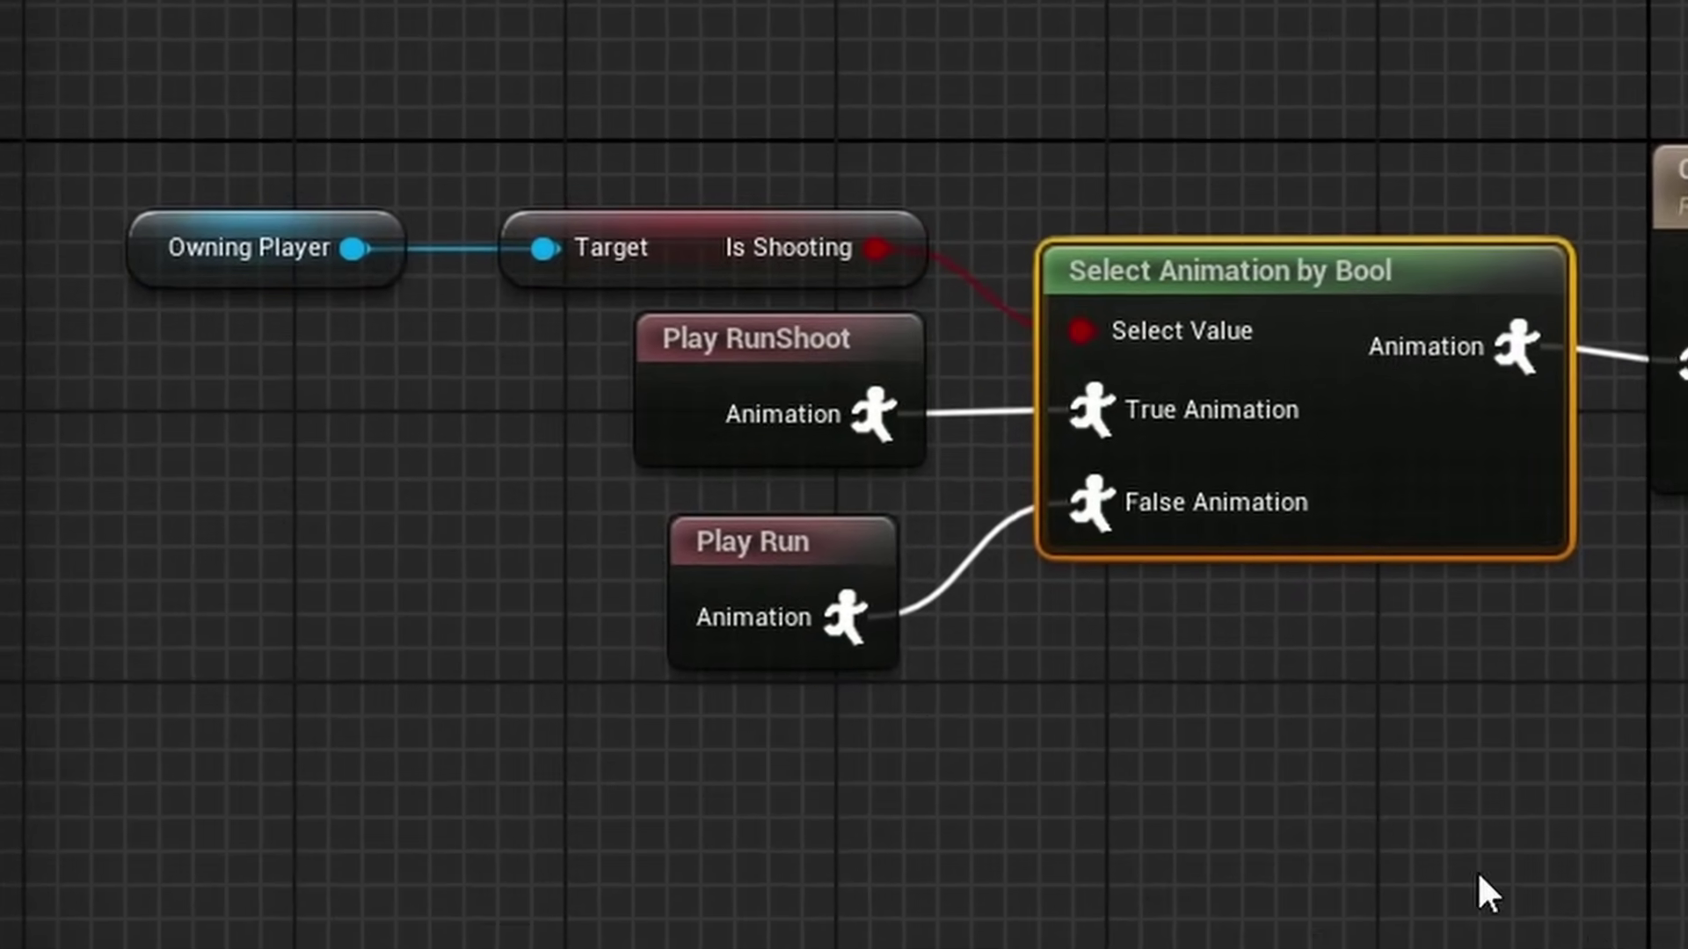
pyautogui.moveTo(381, 371); pyautogui.dragTo(740, 400)
pyautogui.moveTo(450, 555); pyautogui.dragTo(830, 624)
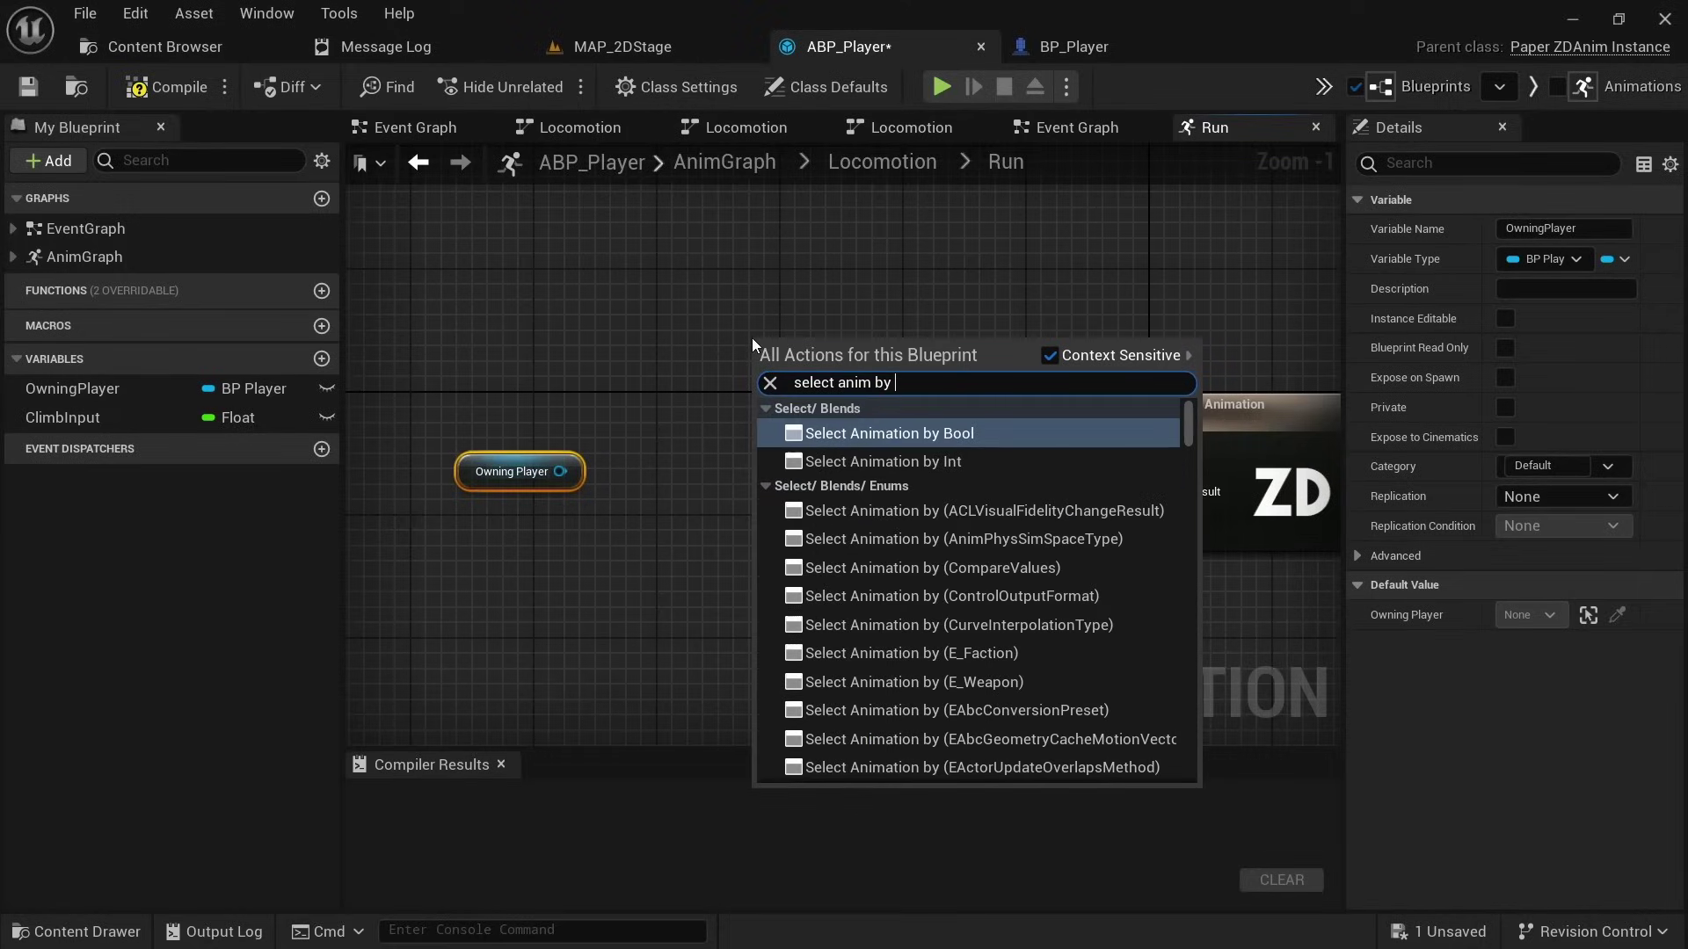
# - Add a Select Animation by E_Weapon node driven by Owning Player's Current Weapon
pyautogui.write('E_')
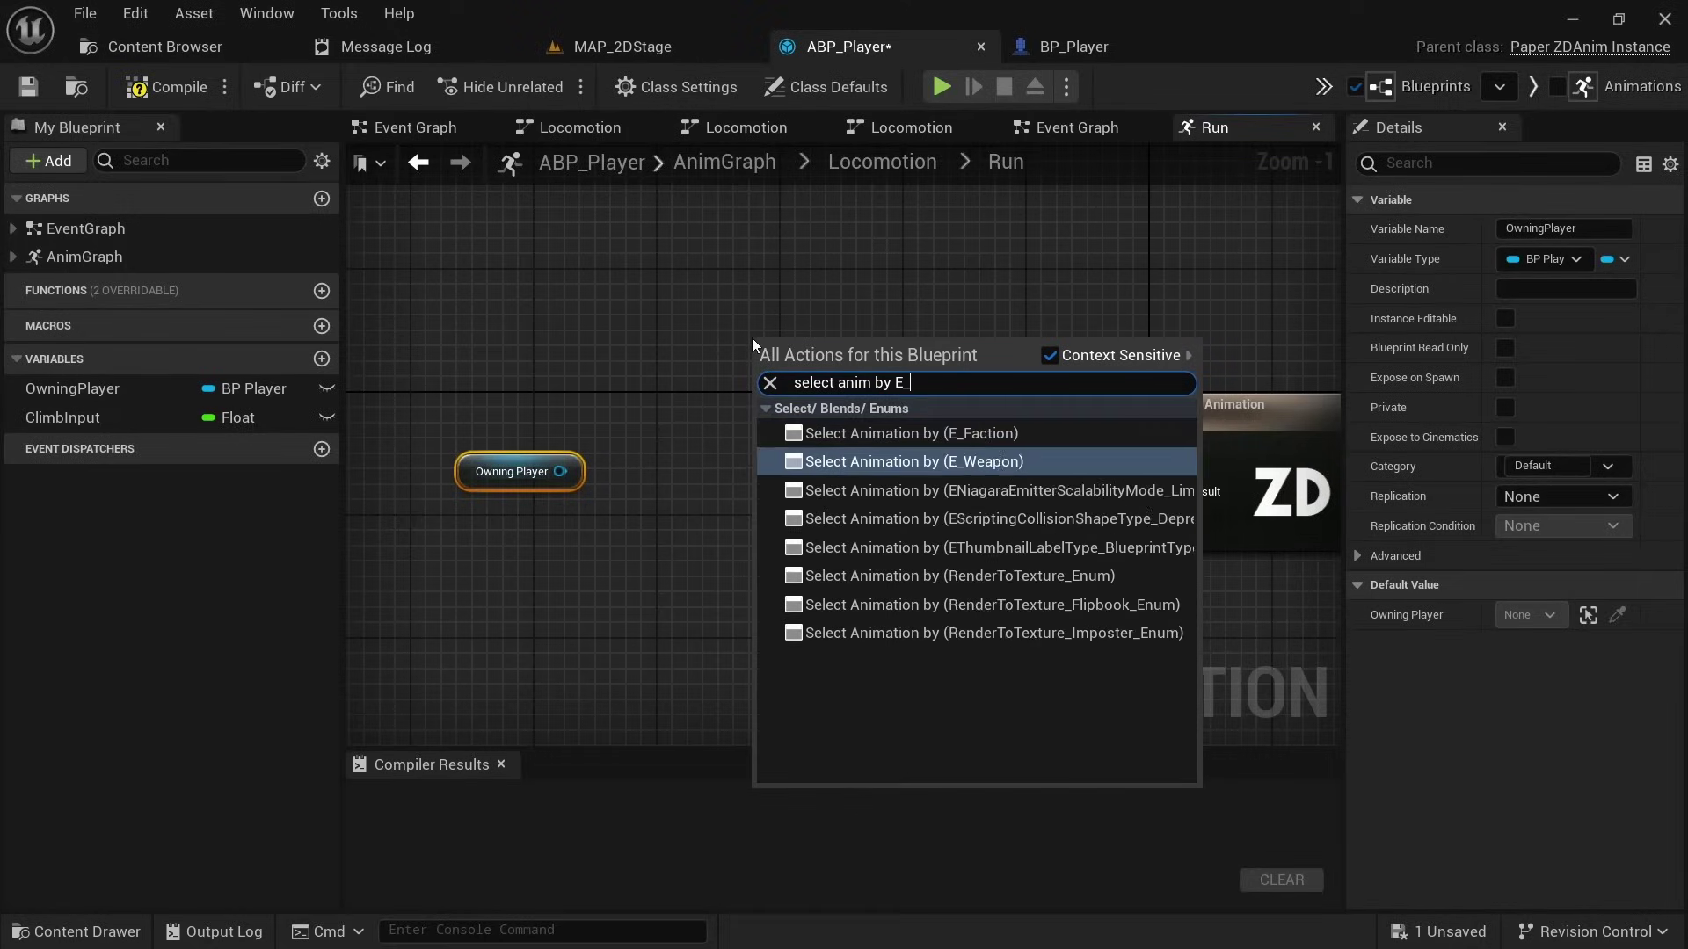
pyautogui.write('w')
pyautogui.click(914, 431)
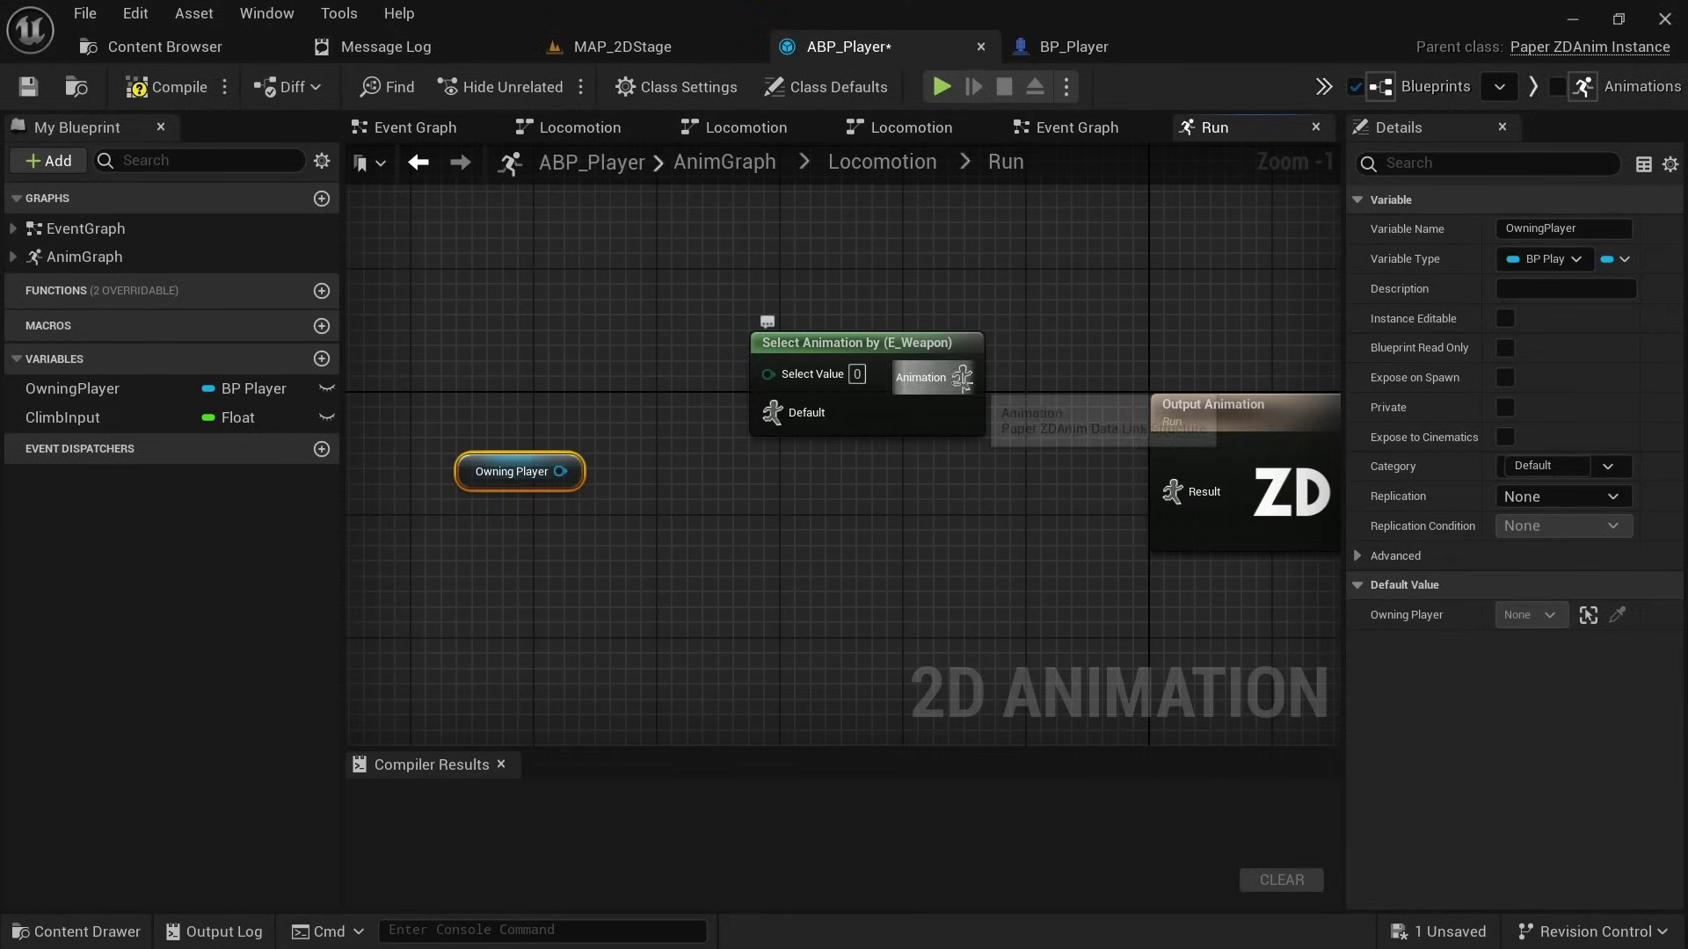
pyautogui.moveTo(929, 429); pyautogui.dragTo(1037, 528)
pyautogui.moveTo(560, 472); pyautogui.dragTo(626, 453)
pyautogui.write('current weapon')
pyautogui.press('Return')
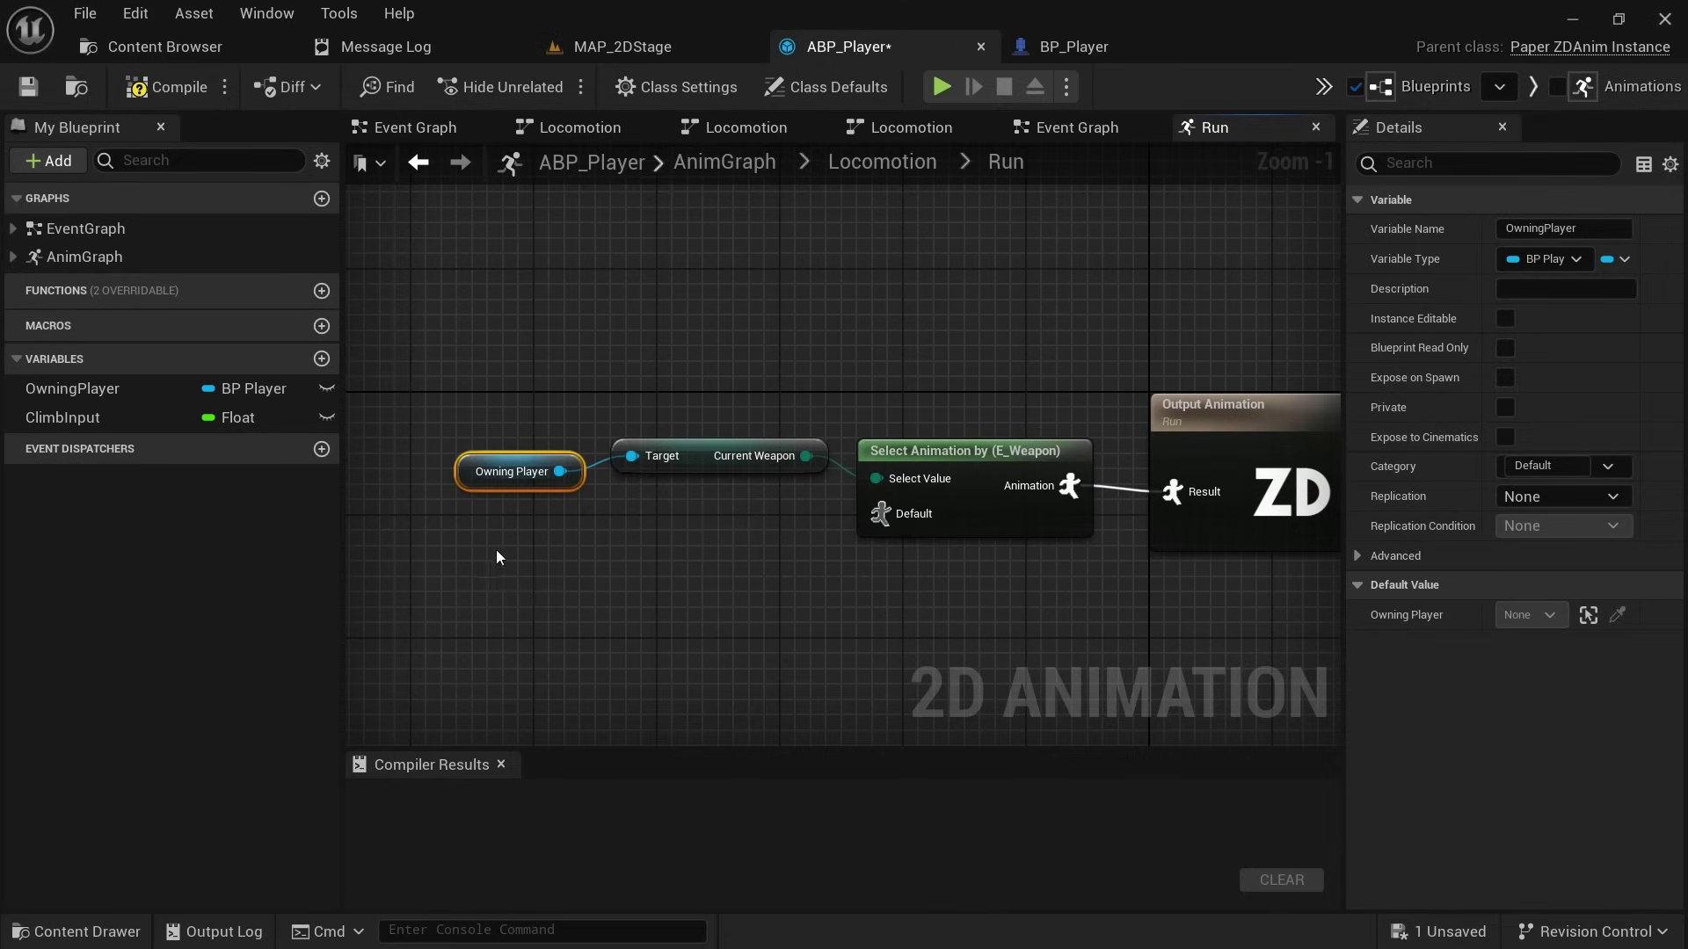
pyautogui.moveTo(497, 558); pyautogui.dragTo(701, 450)
# - Add Crossbow, Shotgun and Pistol pins to the E_Weapon select node
pyautogui.rightClick(985, 520)
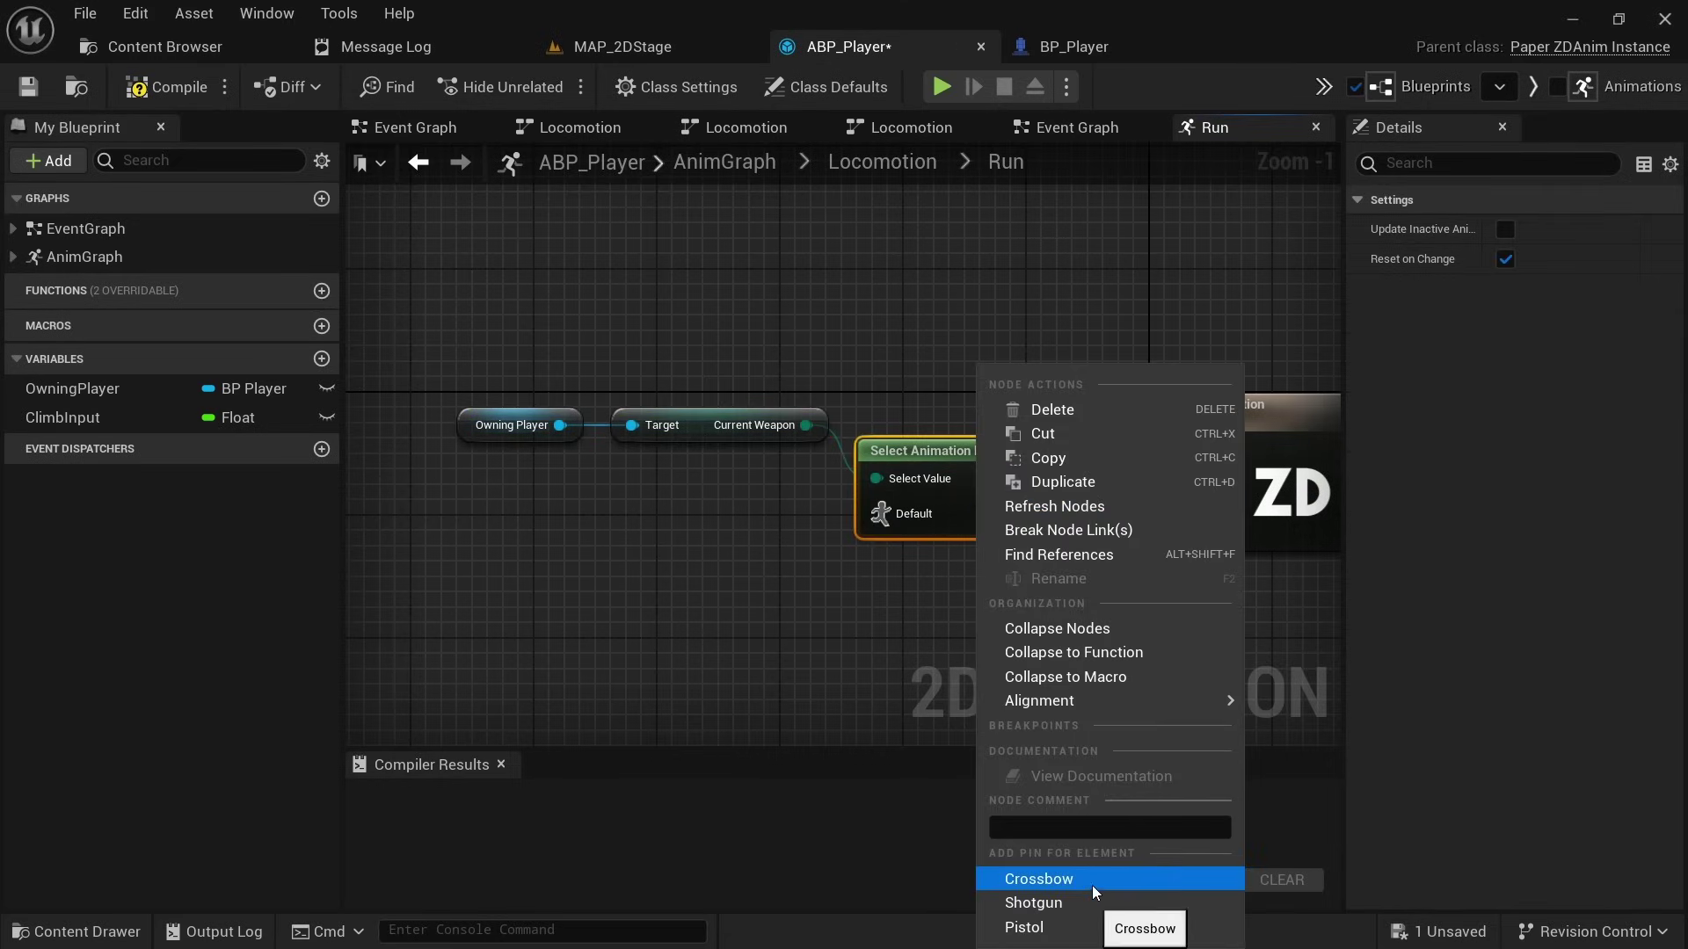
pyautogui.click(1095, 879)
pyautogui.rightClick(989, 528)
pyautogui.click(1103, 897)
pyautogui.rightClick(985, 571)
pyautogui.click(1052, 525)
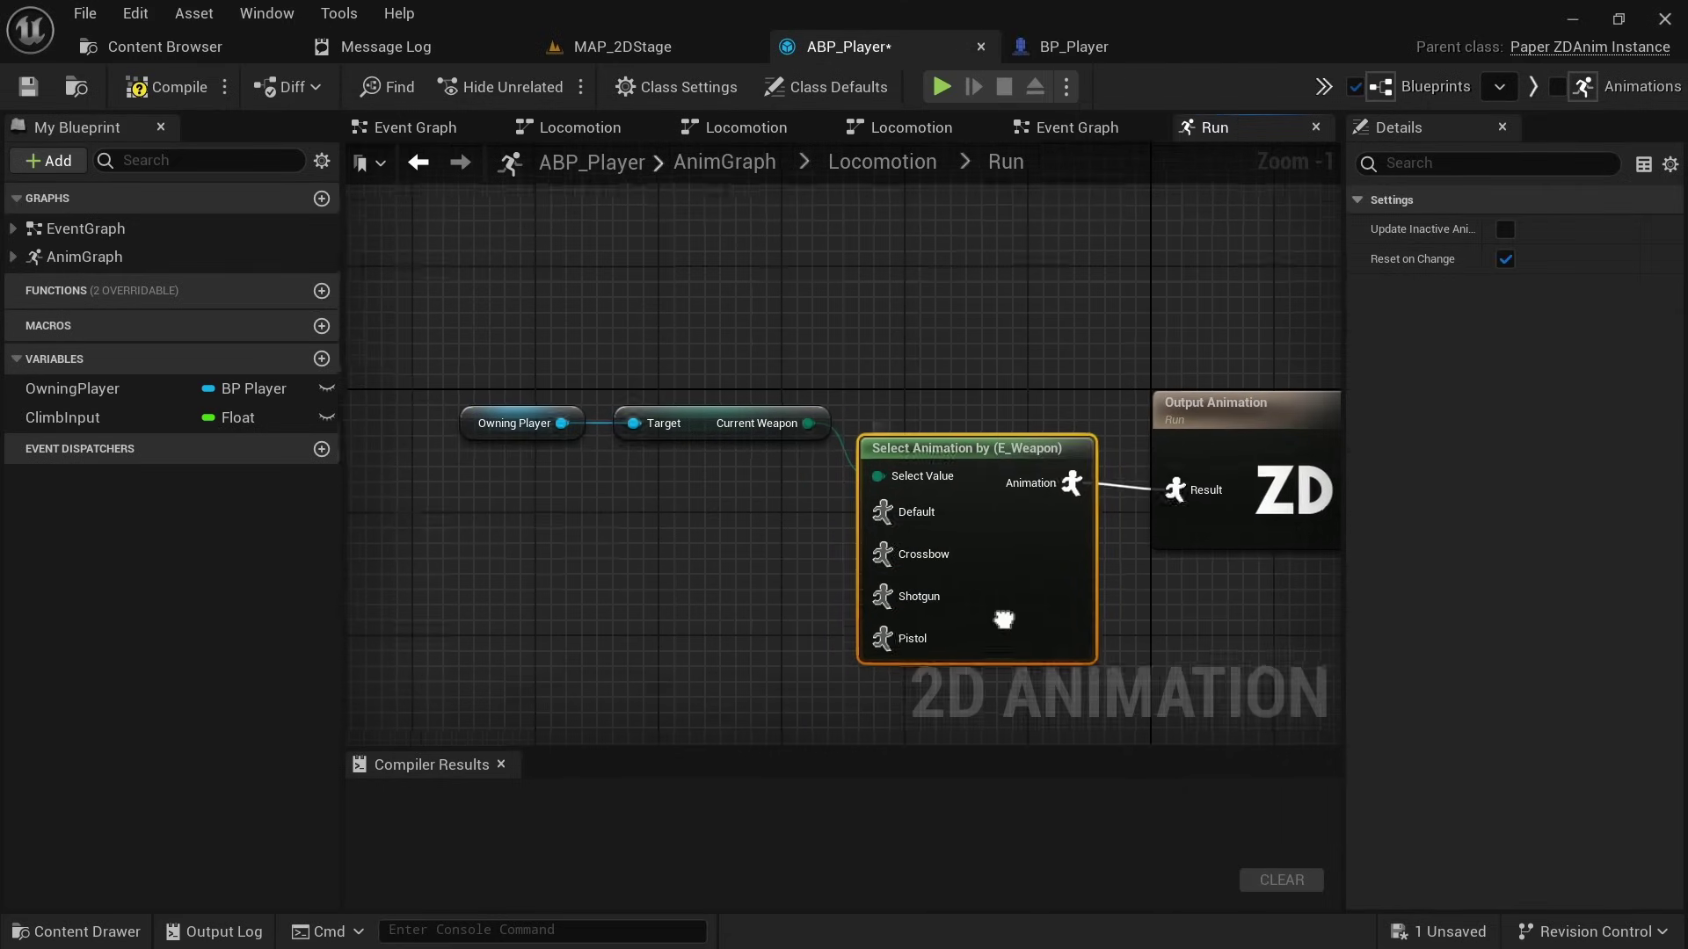
# - Wire a Play Random Sequence node to Crossbow and a Play Climb node to Shotgun
pyautogui.moveTo(1003, 619); pyautogui.dragTo(1014, 550, button='right')
pyautogui.moveTo(893, 484); pyautogui.dragTo(607, 454)
pyautogui.write('play')
pyautogui.scroll(-3, 851, 245)
pyautogui.click(870, 261)
pyautogui.write('play')
pyautogui.click(741, 582)
pyautogui.scroll(-1, 1010, 590)
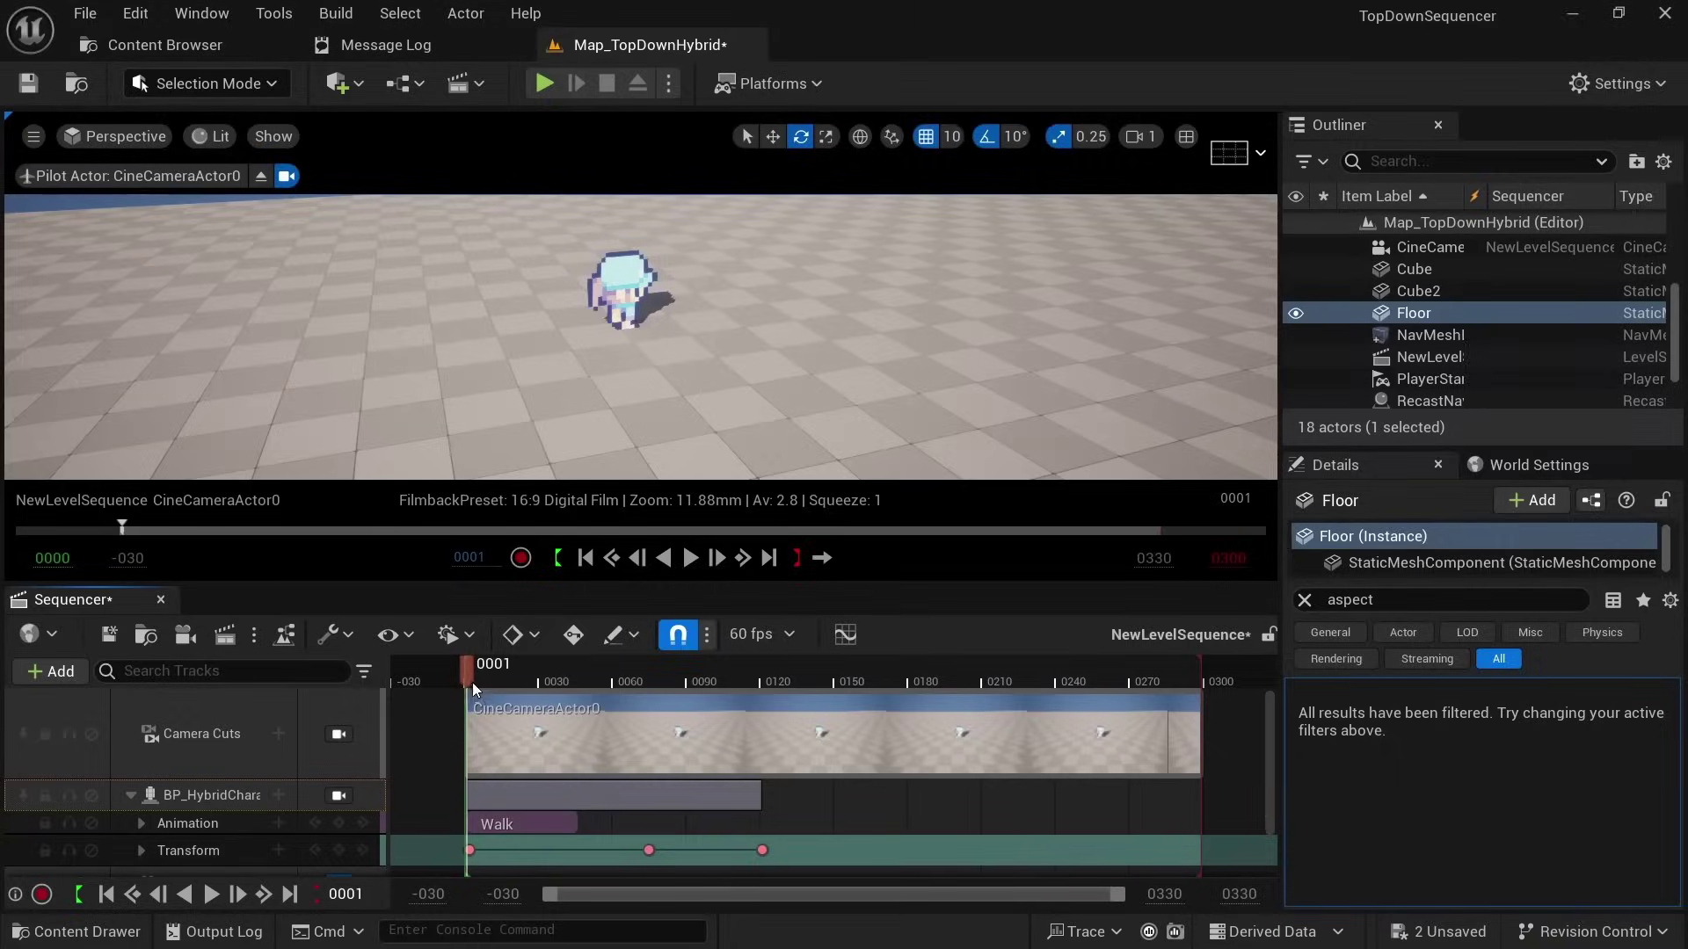
# - Play the level sequence, then insert an Override Slot node after the Locomotion output
pyautogui.press('space')
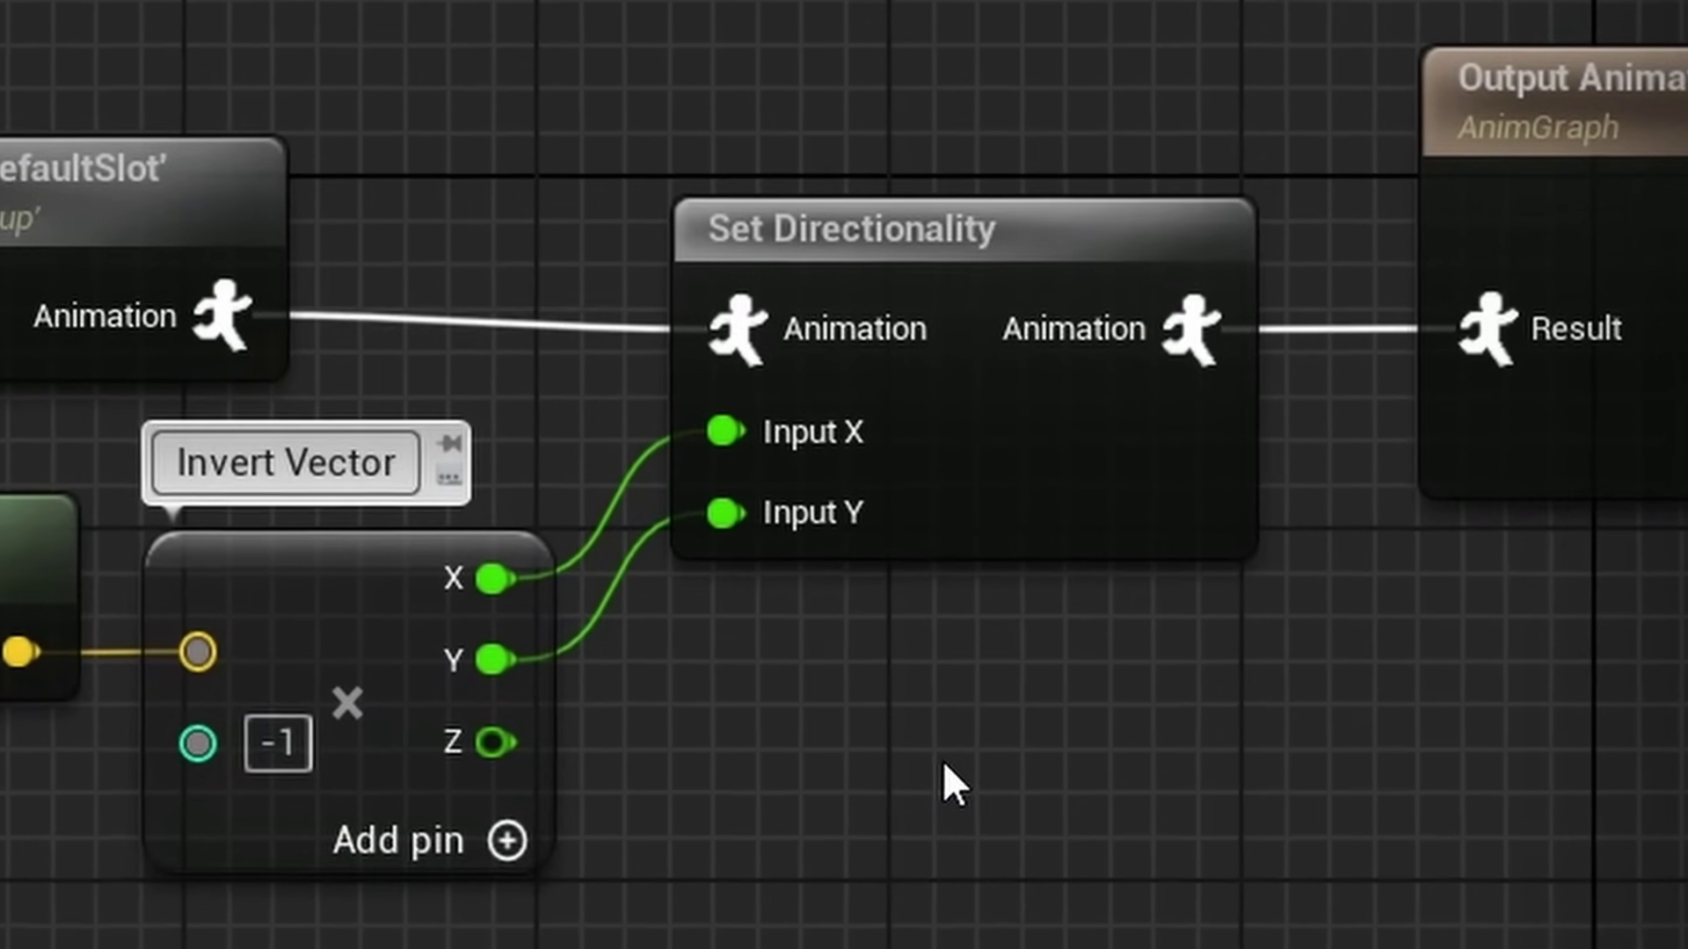
pyautogui.moveTo(468, 377); pyautogui.dragTo(632, 293)
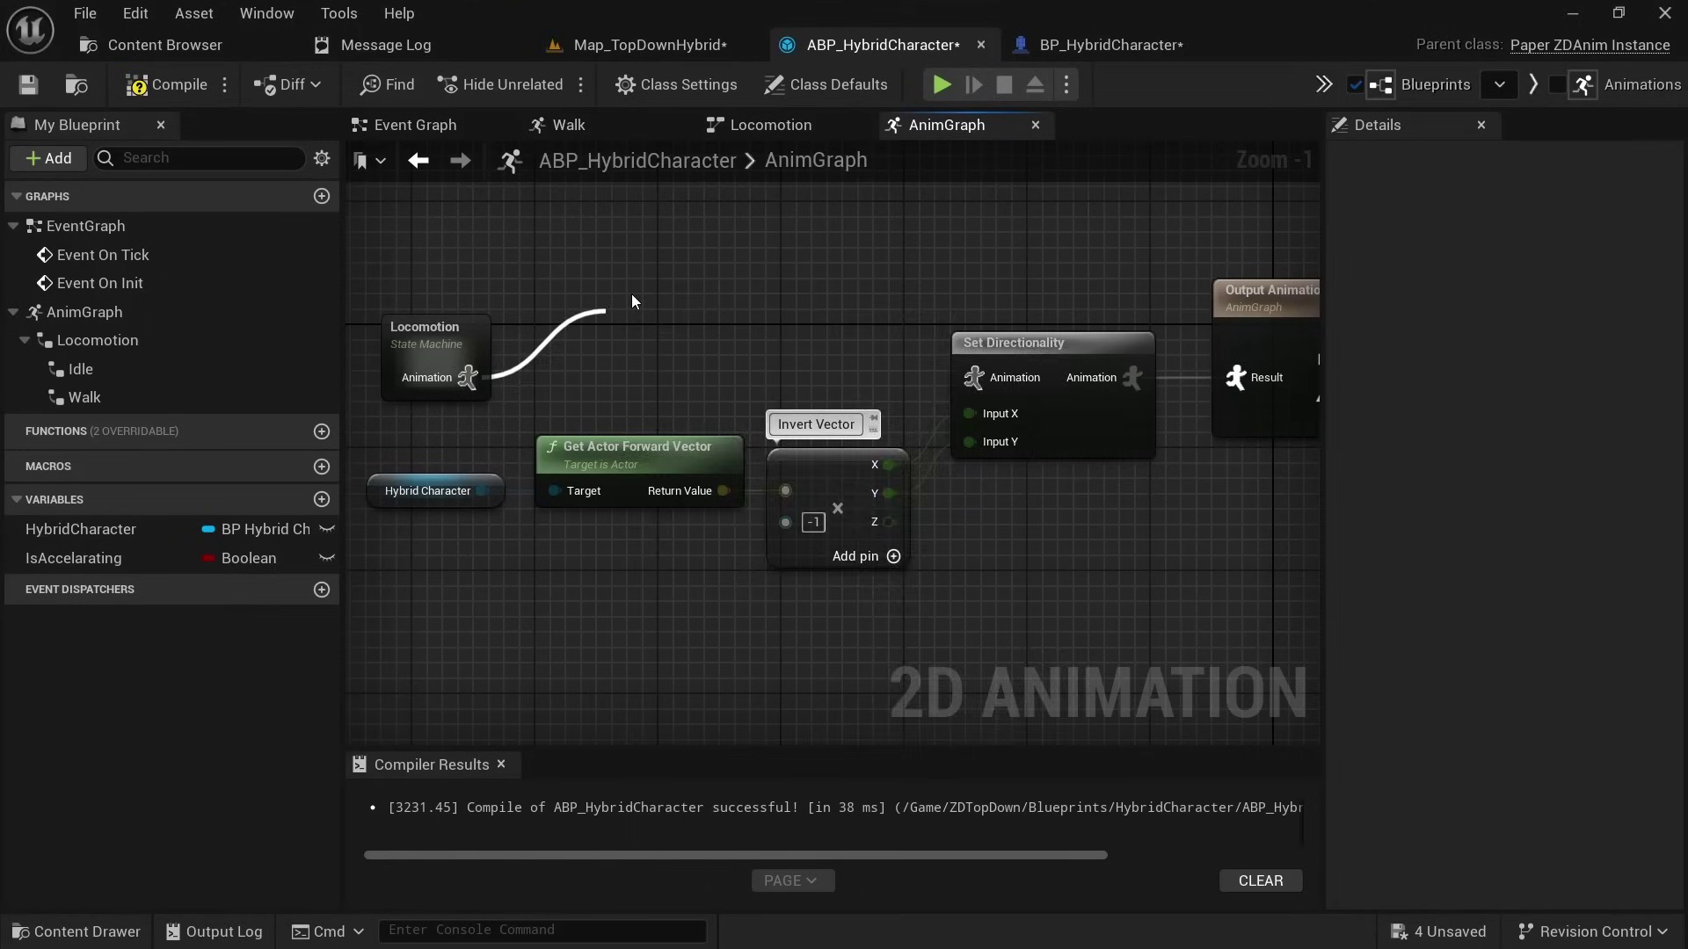
pyautogui.write('override')
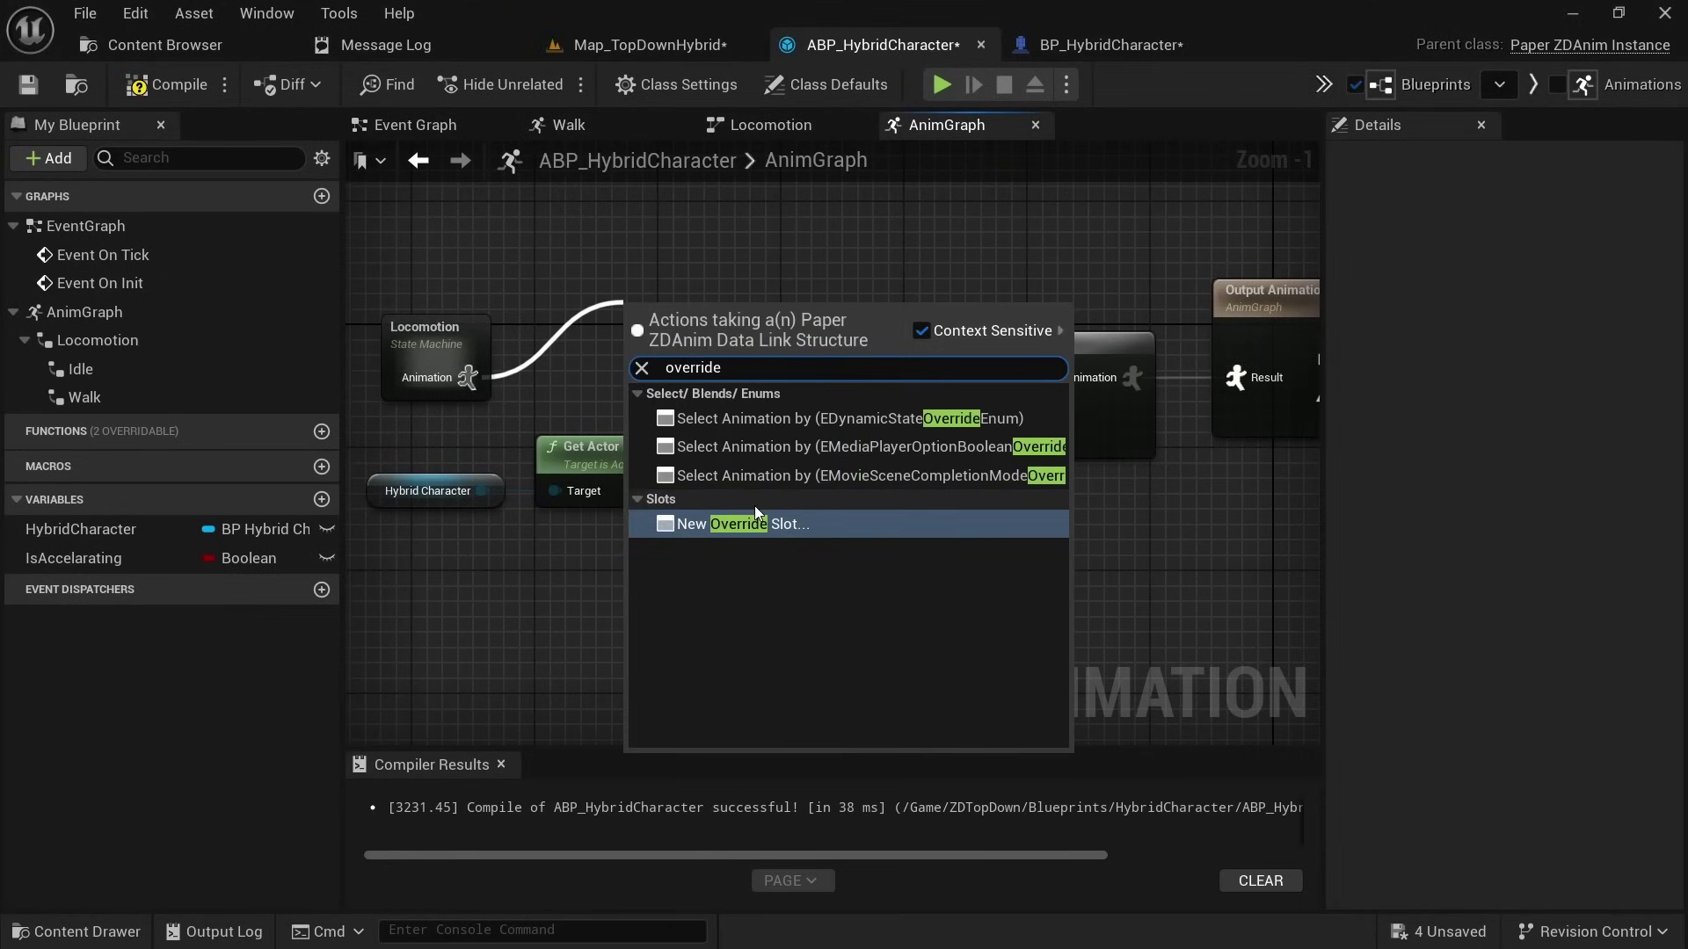
pyautogui.press('Return')
pyautogui.moveTo(720, 348); pyautogui.dragTo(782, 369)
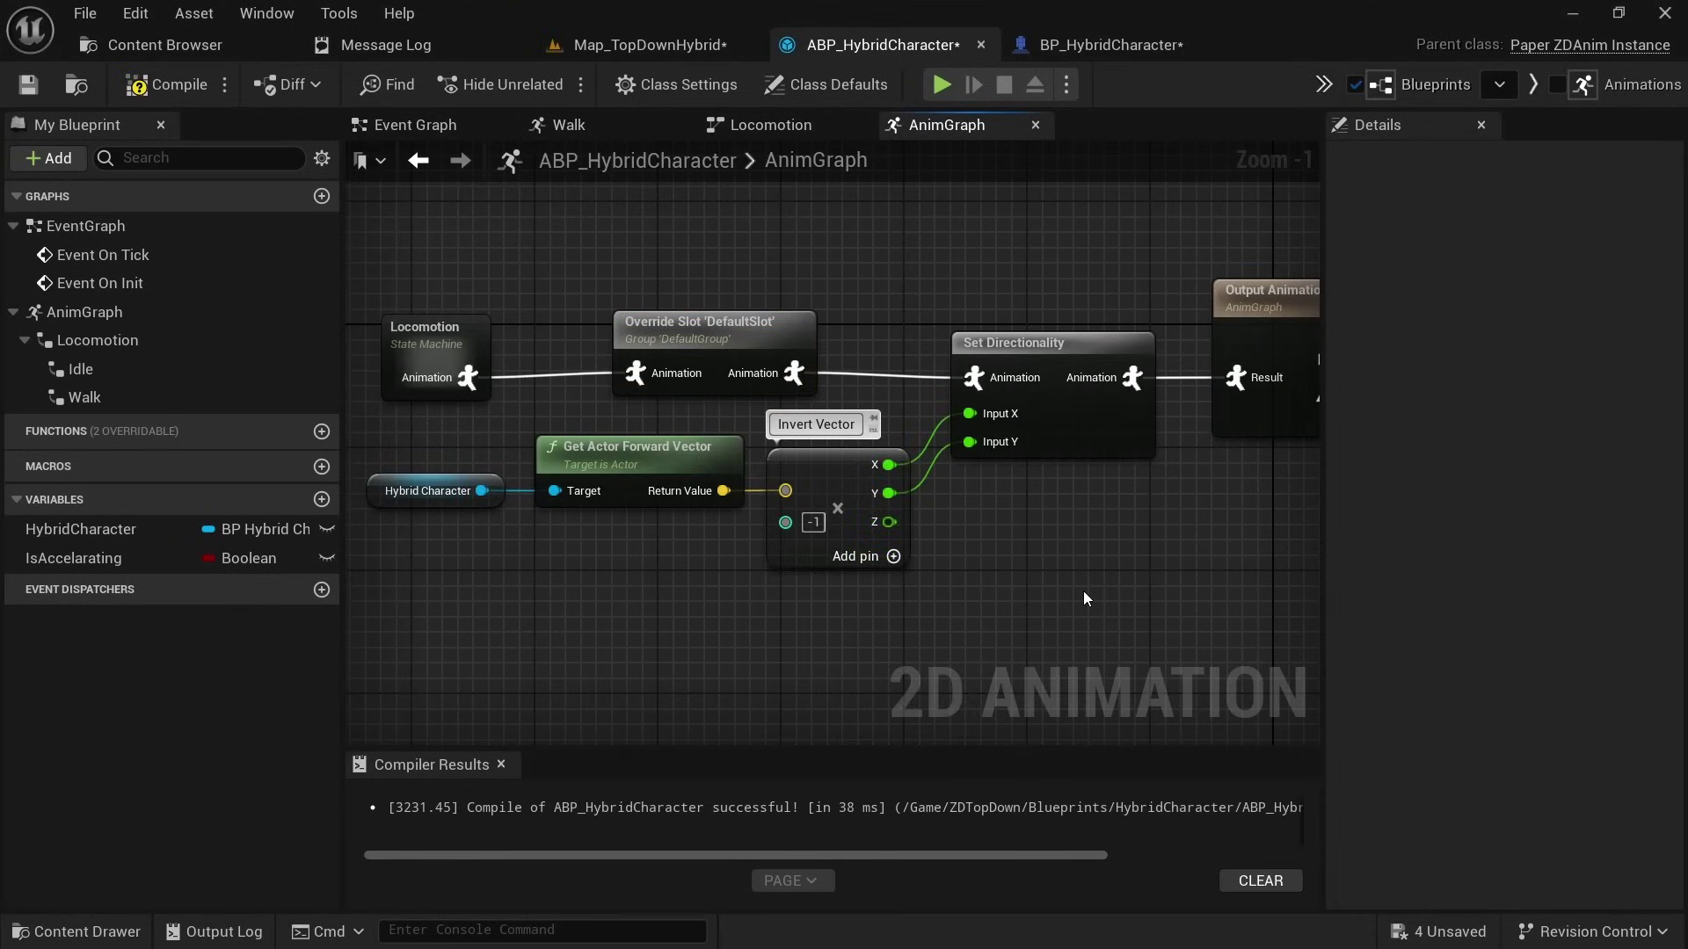
pyautogui.moveTo(1084, 587); pyautogui.dragTo(1111, 590, button='right')
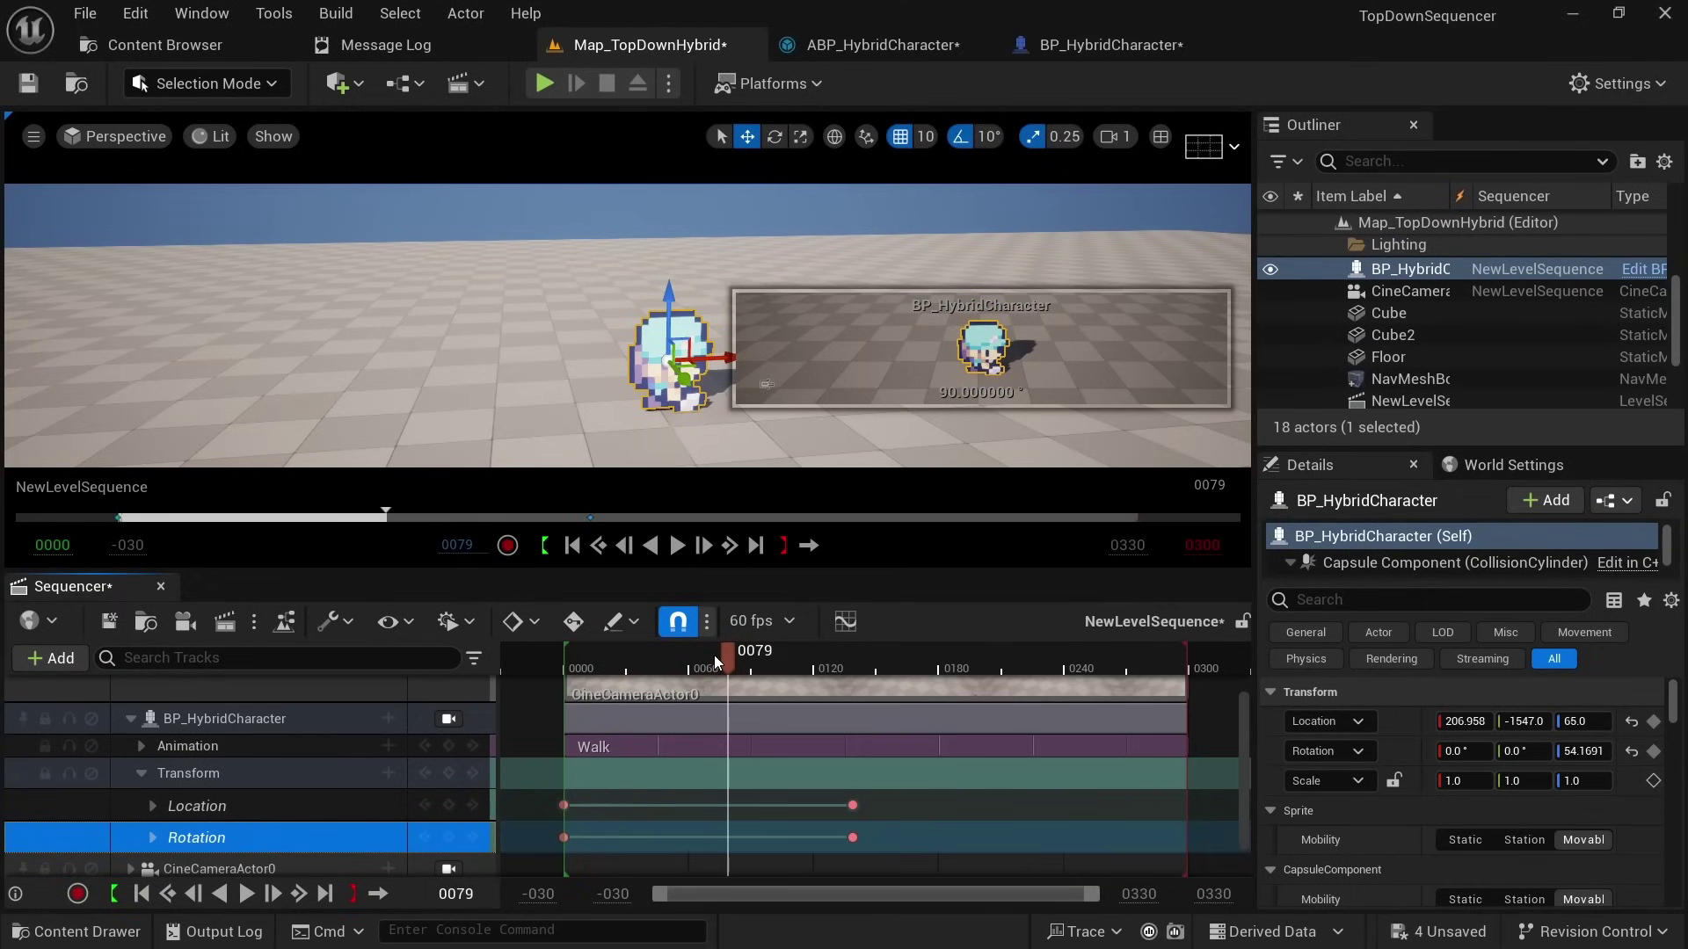
# - Preview the sequence, then edit Pixels per unit for all ten T_Runner sprites in a property matrix
pyautogui.moveTo(714, 657)
pyautogui.mouseDown()
pyautogui.moveTo(795, 662)
pyautogui.moveTo(569, 666)
pyautogui.moveTo(707, 673)
pyautogui.mouseUp()
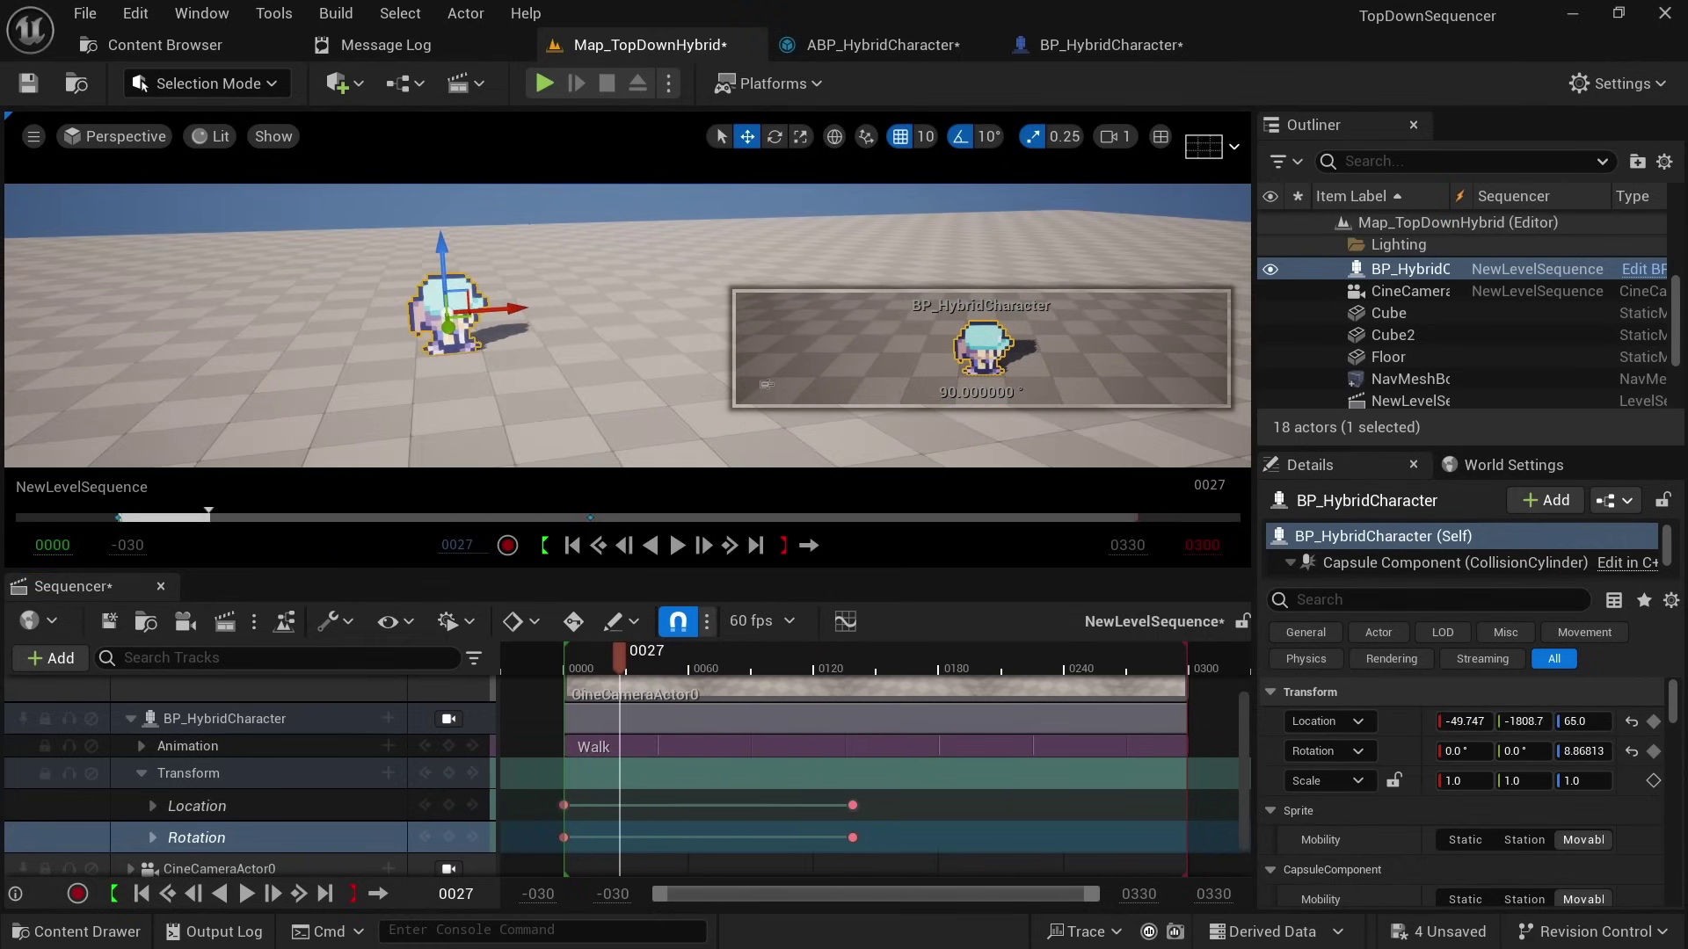
pyautogui.click(676, 546)
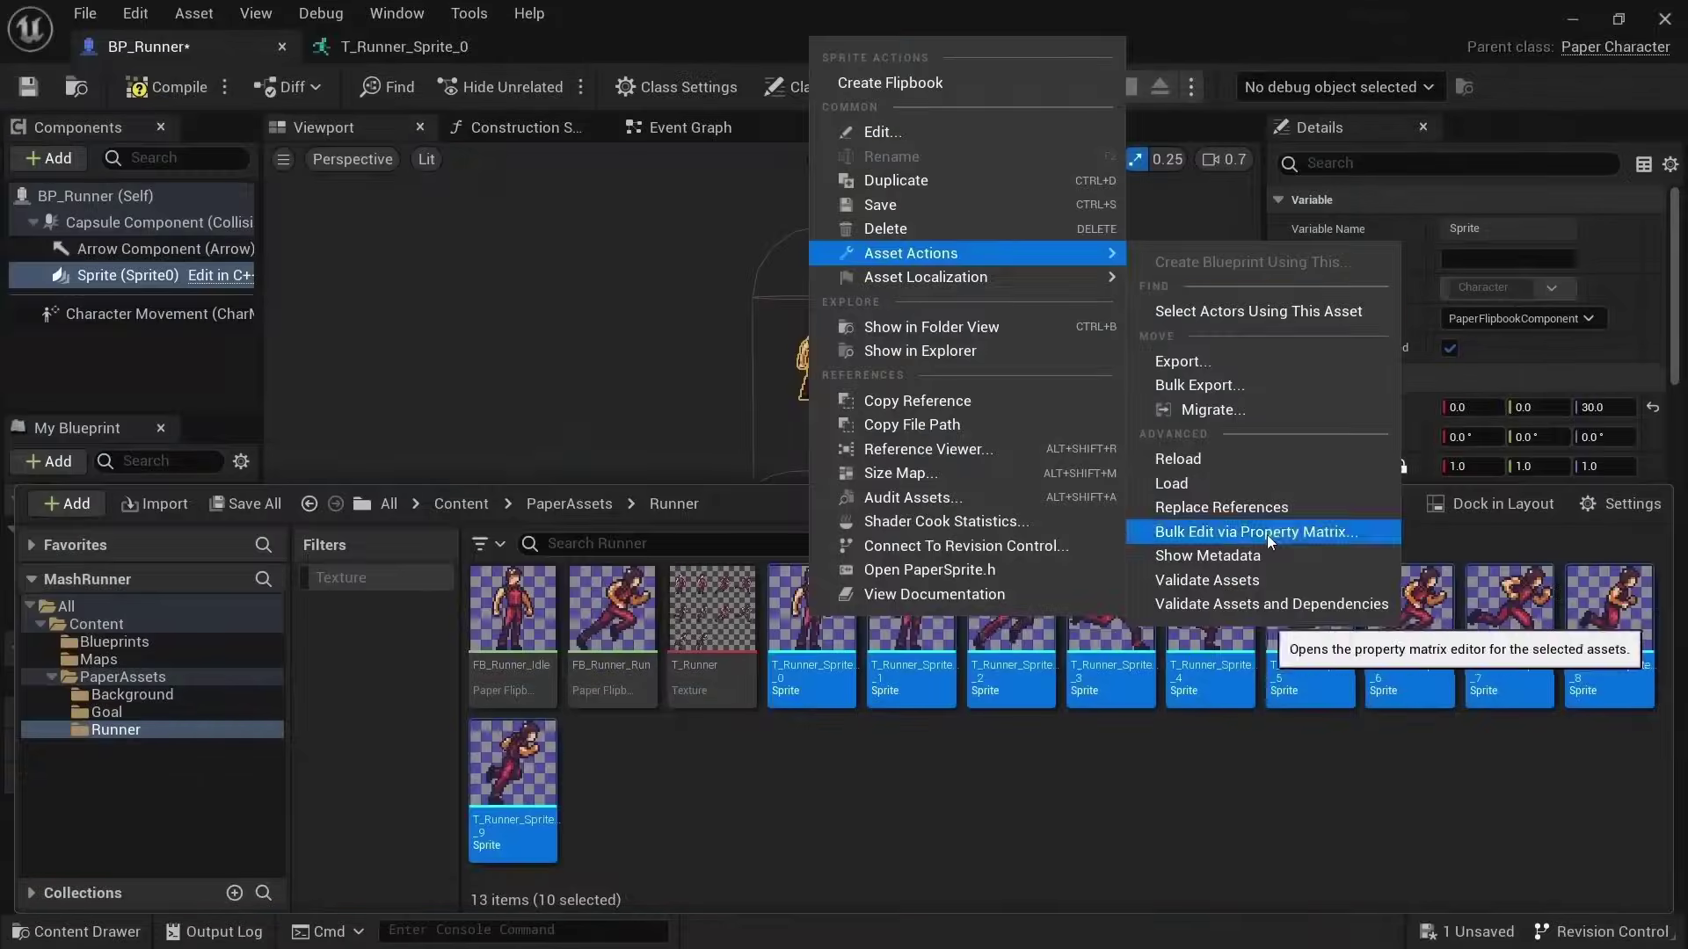
pyautogui.click(1269, 534)
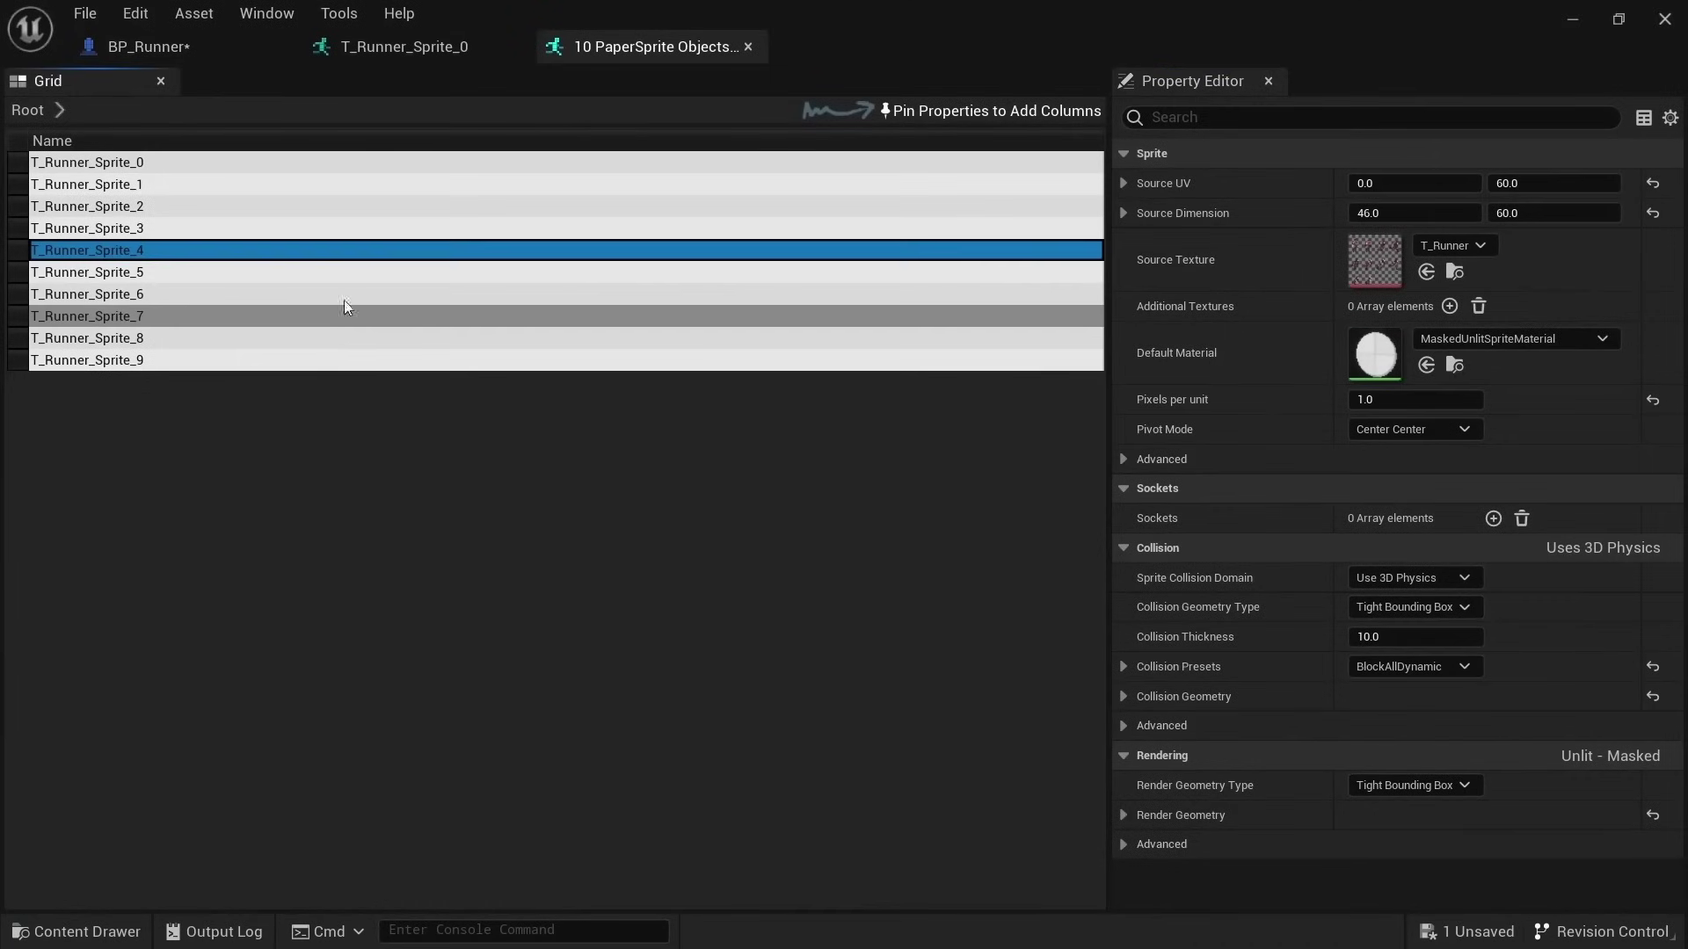
pyautogui.hotkey('ctrl', 'a')
pyautogui.click(1469, 397)
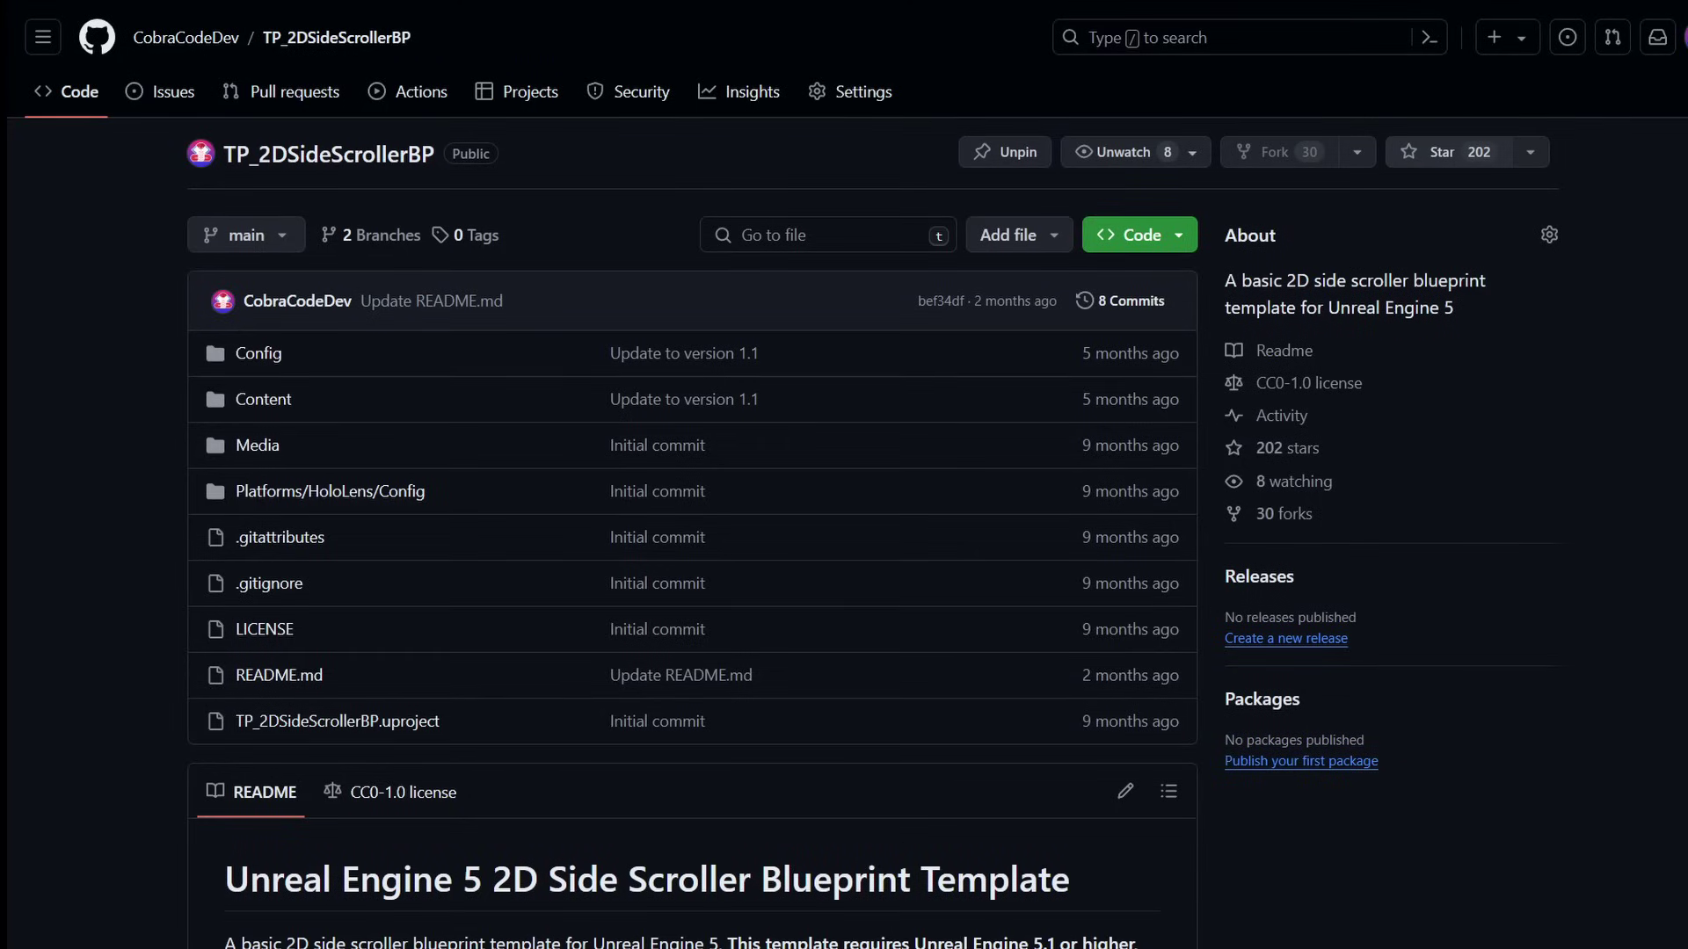
# - Scroll the TP_2DSideScrollerBP README down to Advanced Templates and How to Install
pyautogui.scroll(-6, 844, 474)
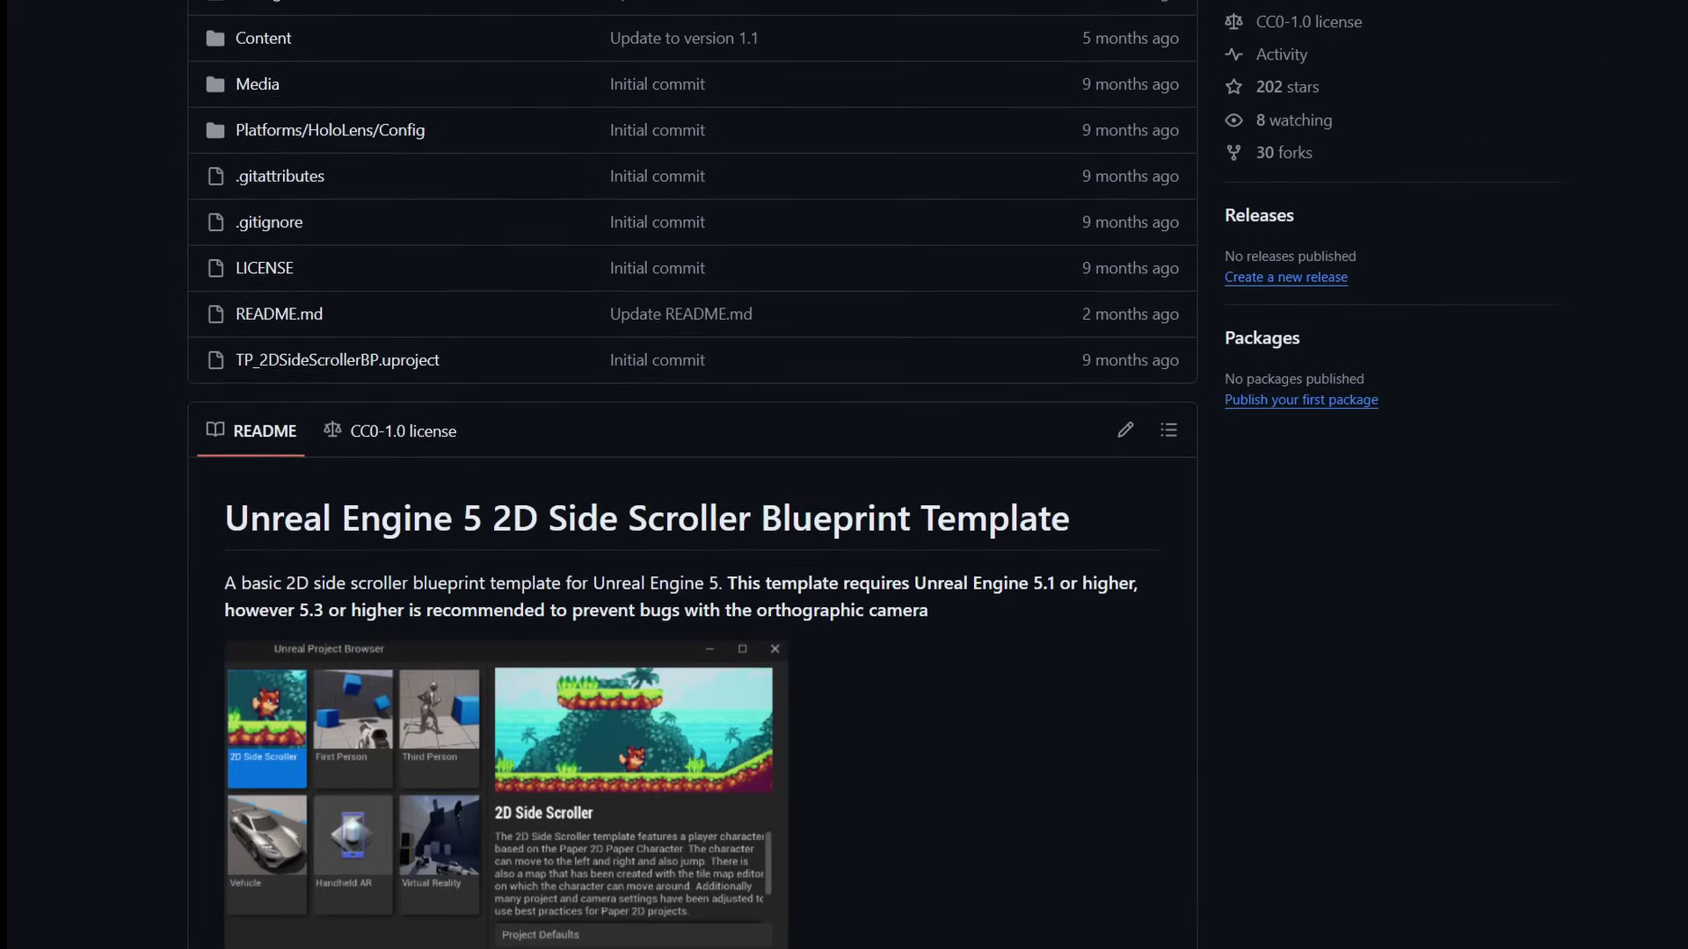
pyautogui.scroll(-7, 844, 475)
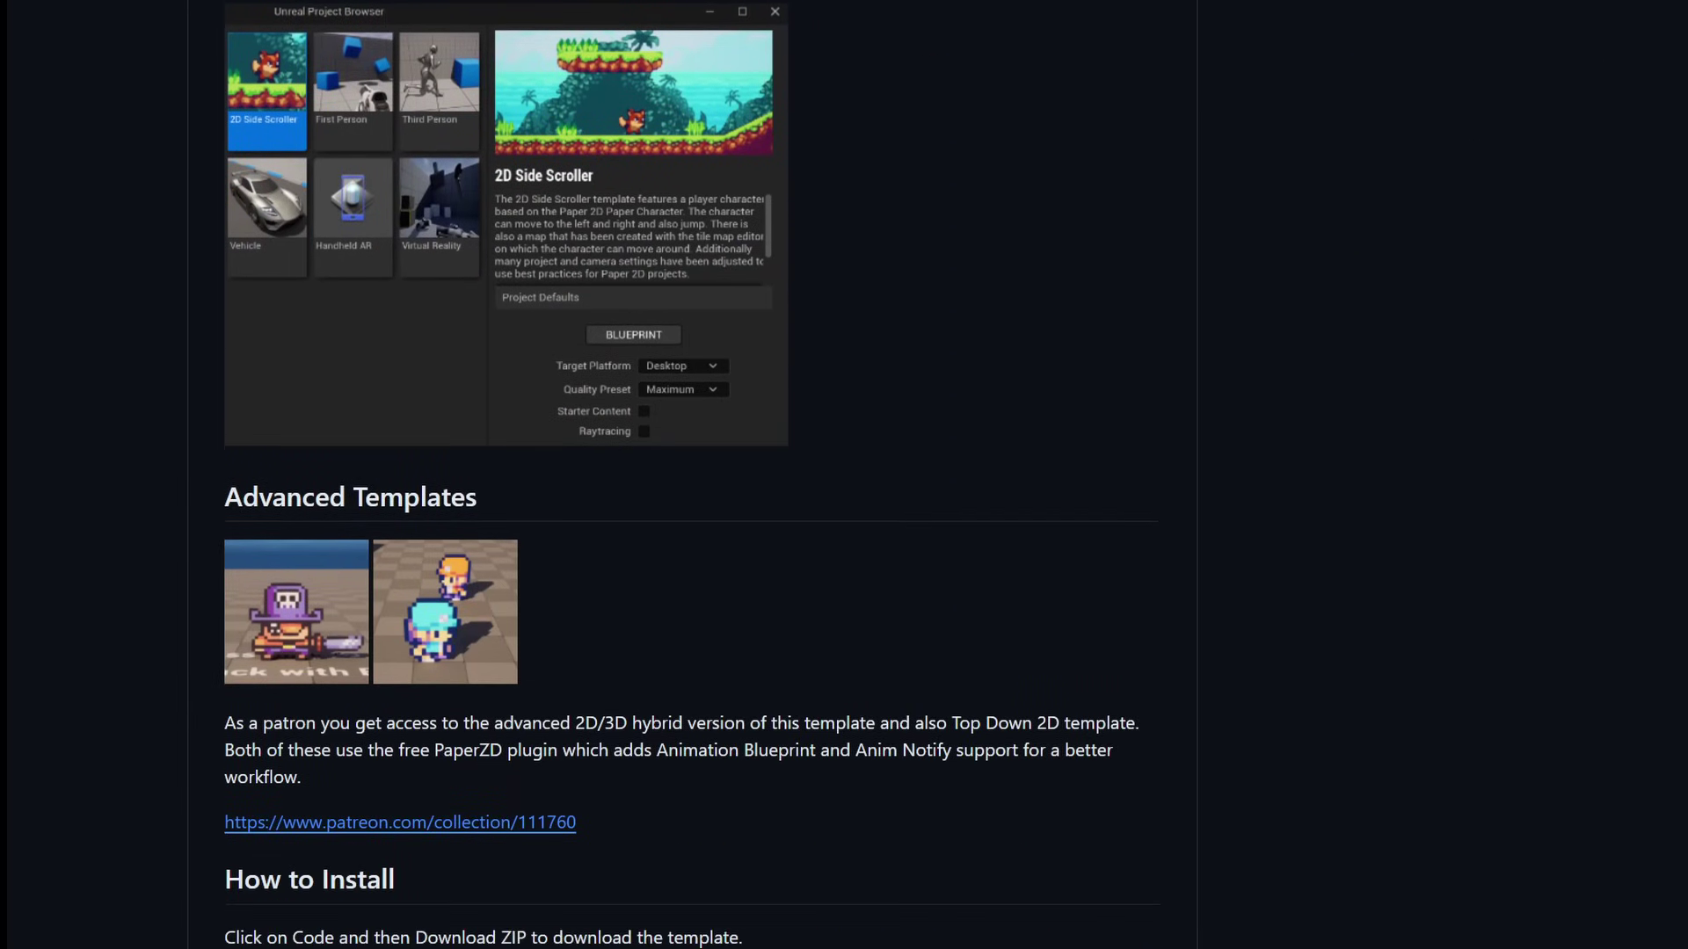
pyautogui.scroll(-4, 688, 554)
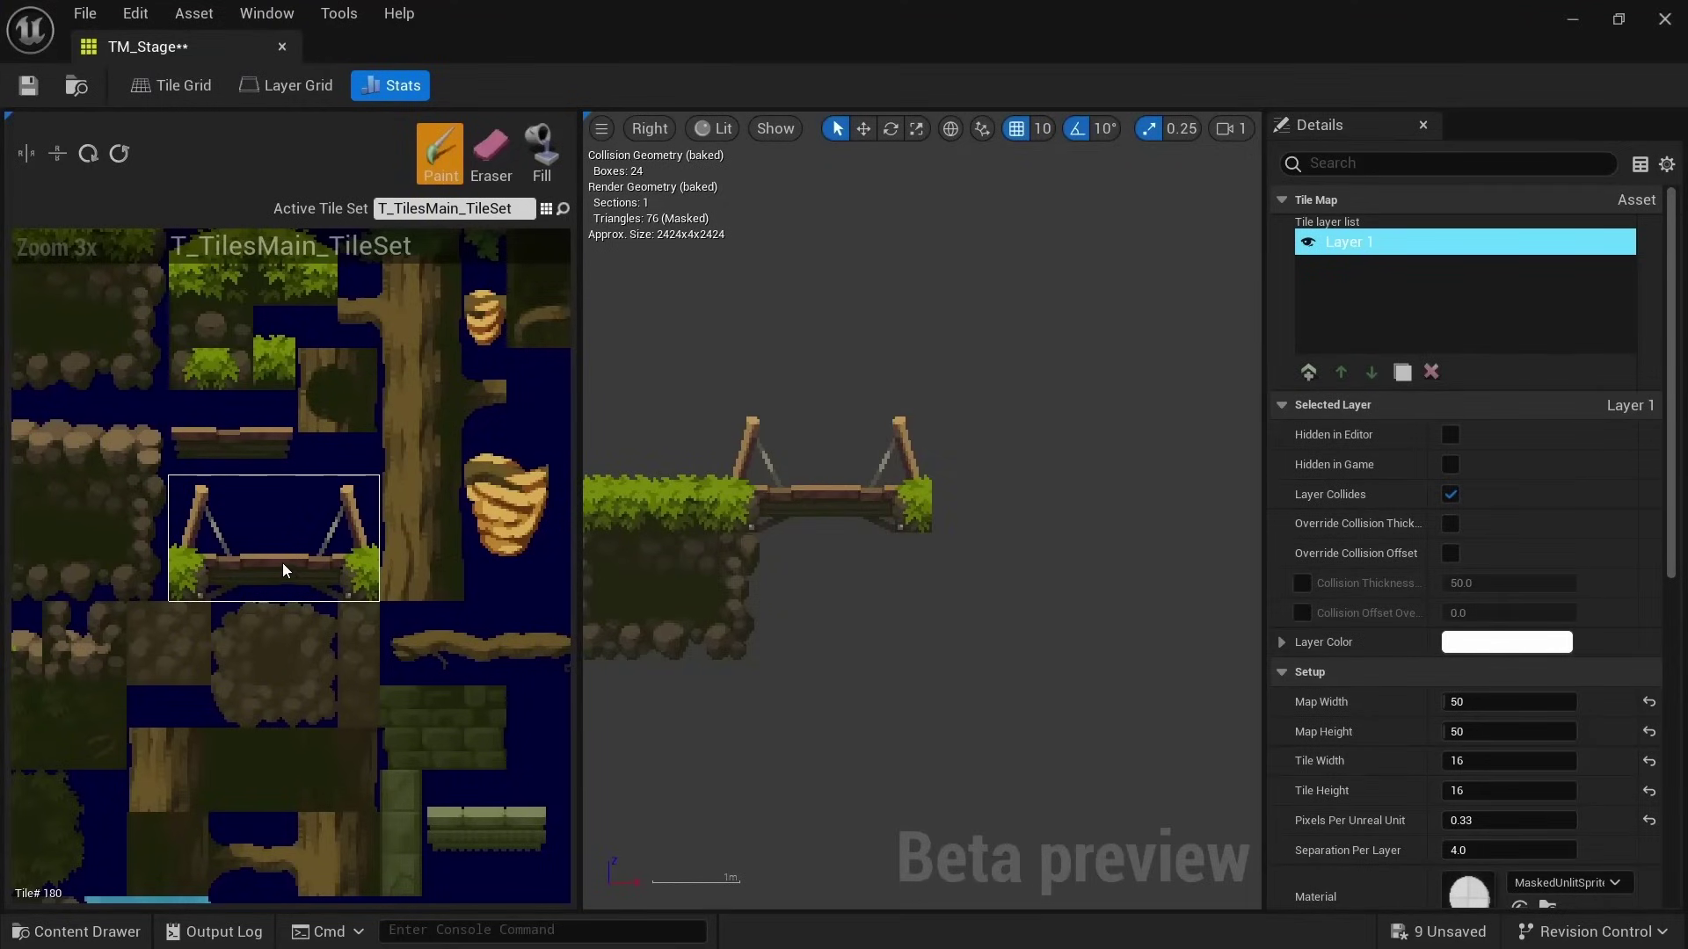
# - Zoom the tileset panel to 4x and select the top-left grassy ground tiles of T_TilesMain_TileSet
pyautogui.scroll(-3, 282, 563)
pyautogui.scroll(3, 277, 558)
pyautogui.moveTo(277, 557); pyautogui.dragTo(98, 329, button='right')
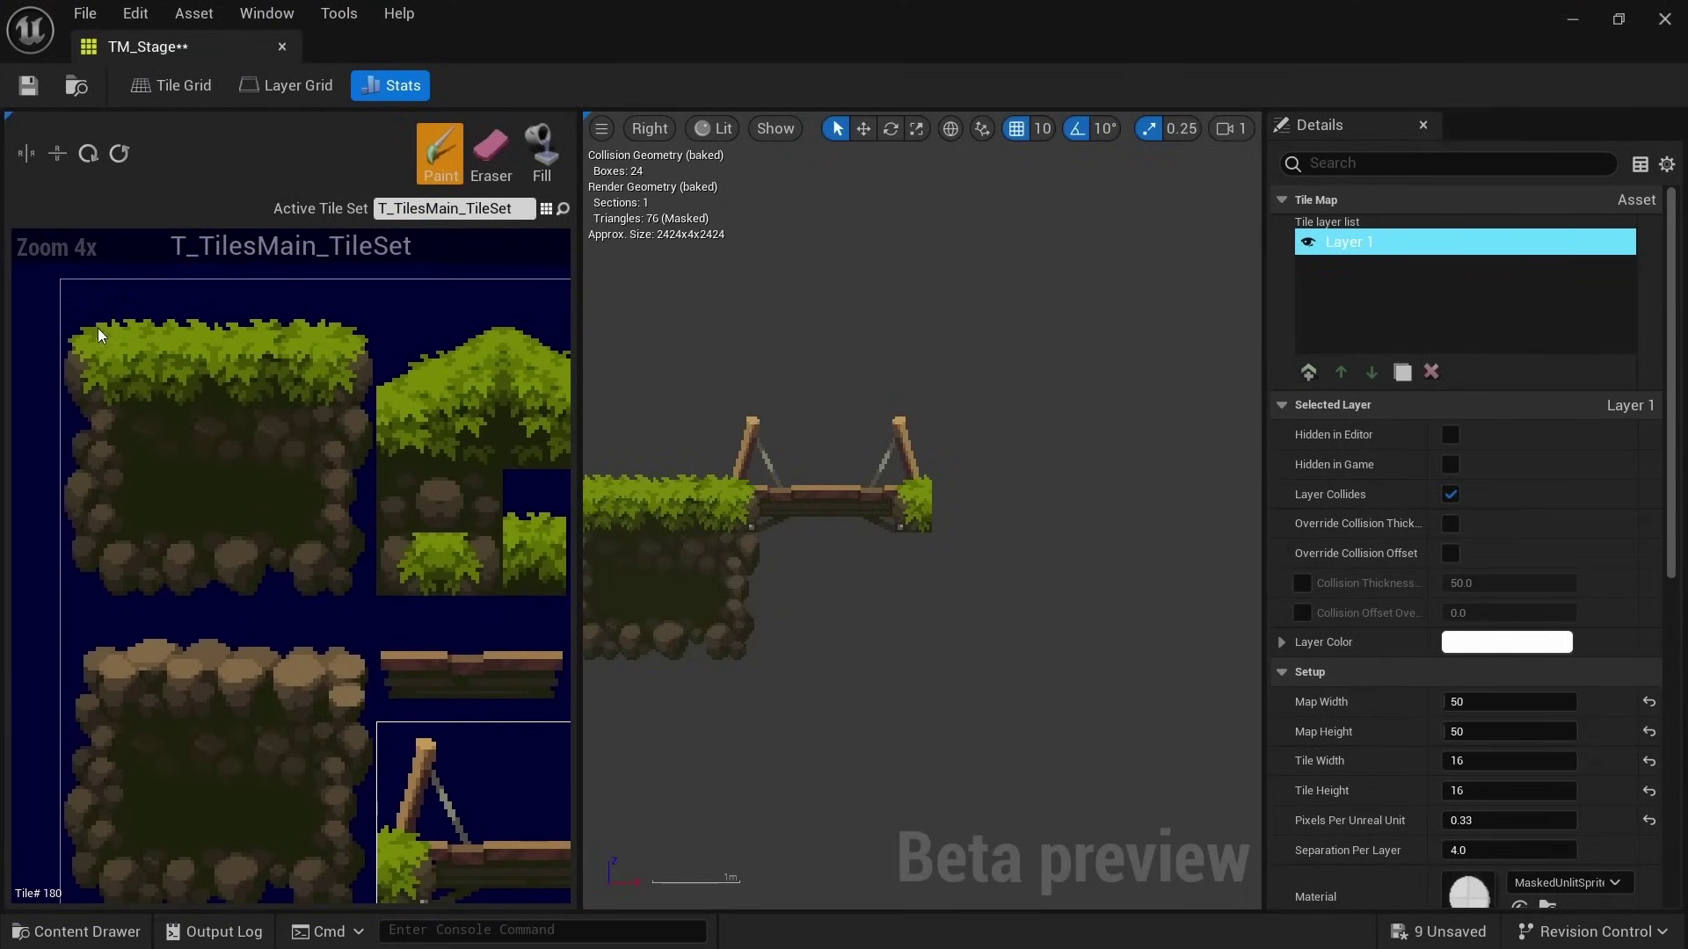
pyautogui.moveTo(98, 329)
pyautogui.mouseDown()
pyautogui.moveTo(262, 527)
pyautogui.moveTo(318, 543)
pyautogui.mouseUp()
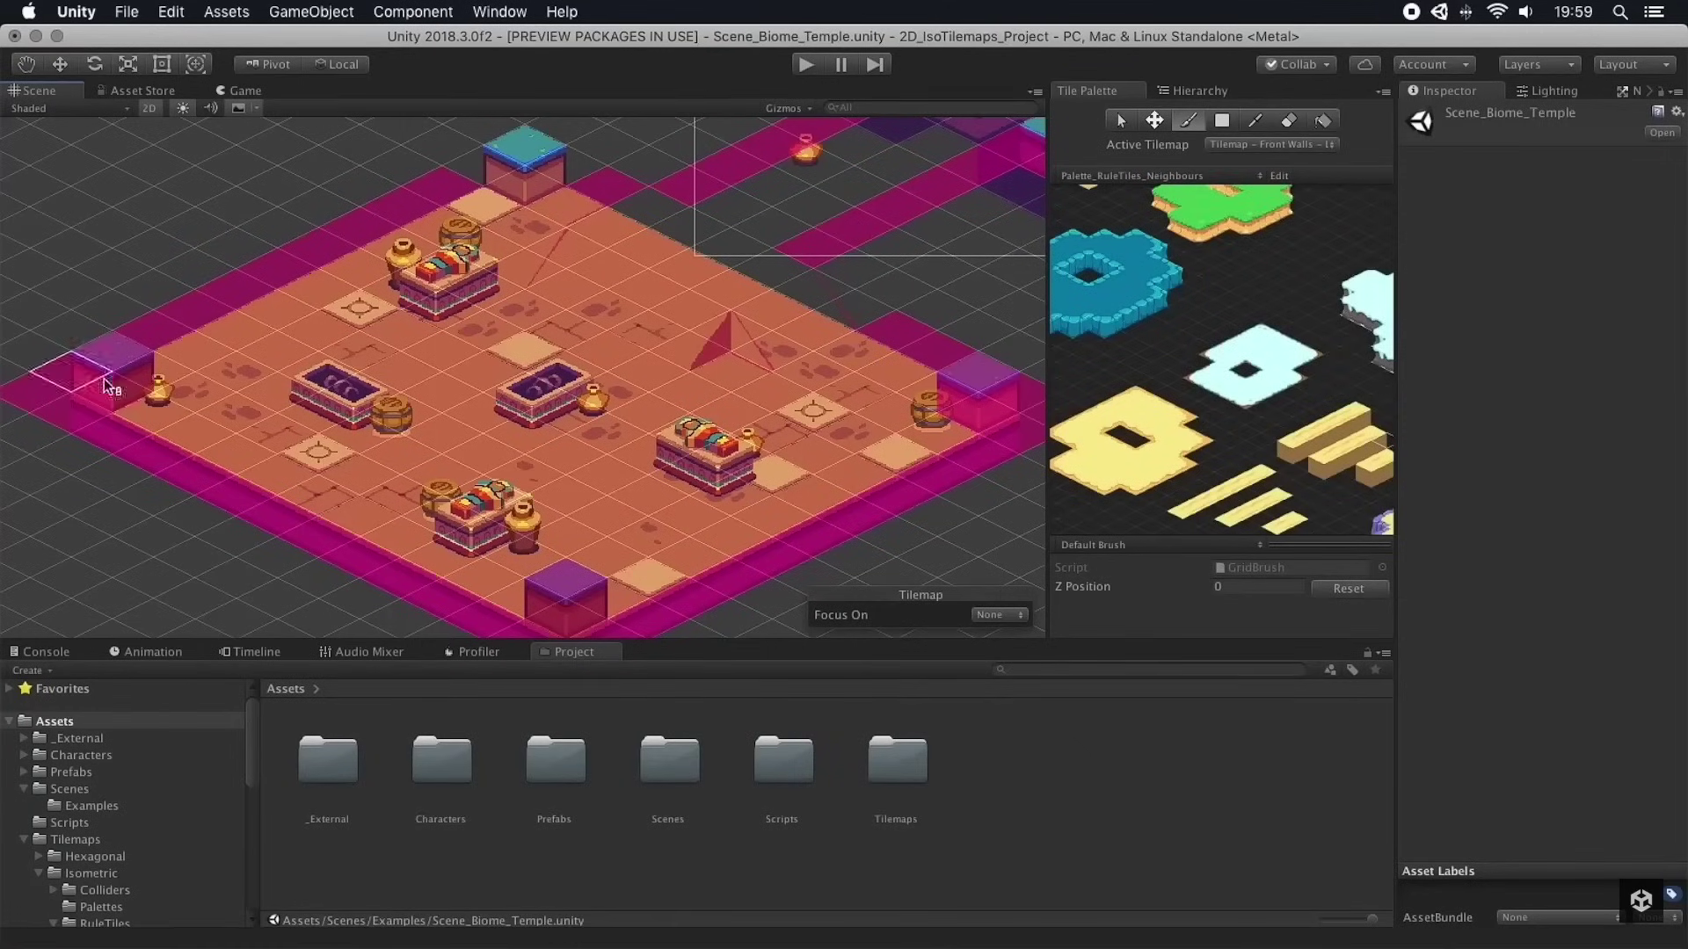
# - Paint a strip of floor tiles at the top right, keeping Level 1 - Base as the active tilemap
pyautogui.moveTo(962, 141); pyautogui.dragTo(871, 197)
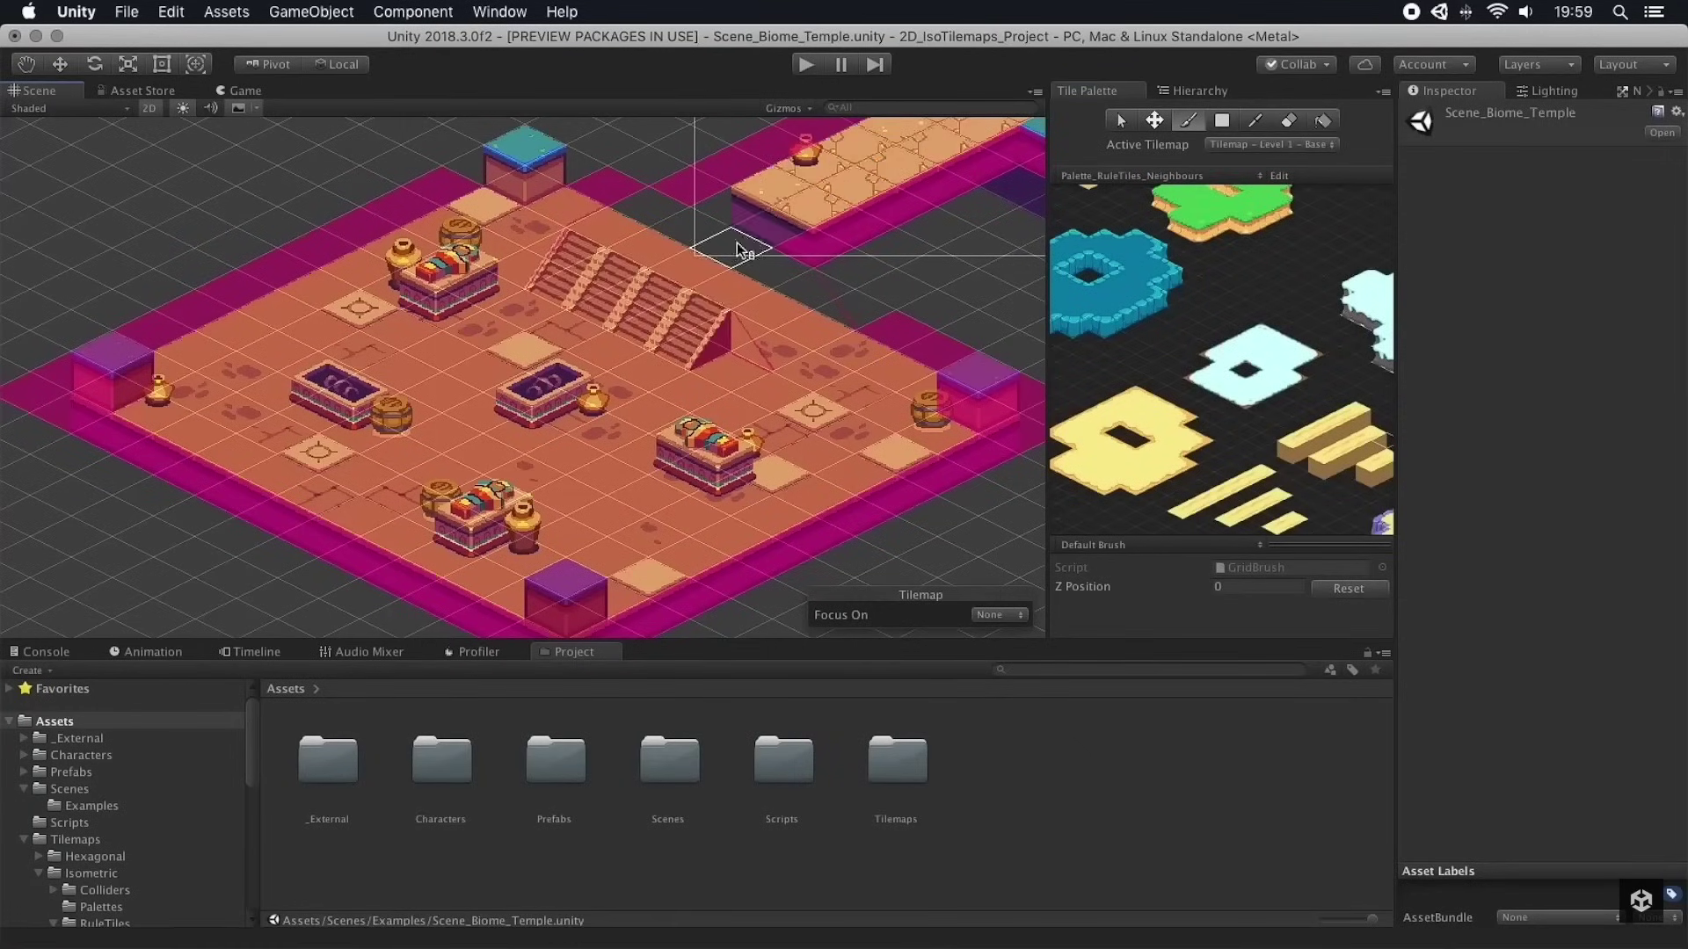
pyautogui.click(1271, 145)
pyautogui.click(1319, 335)
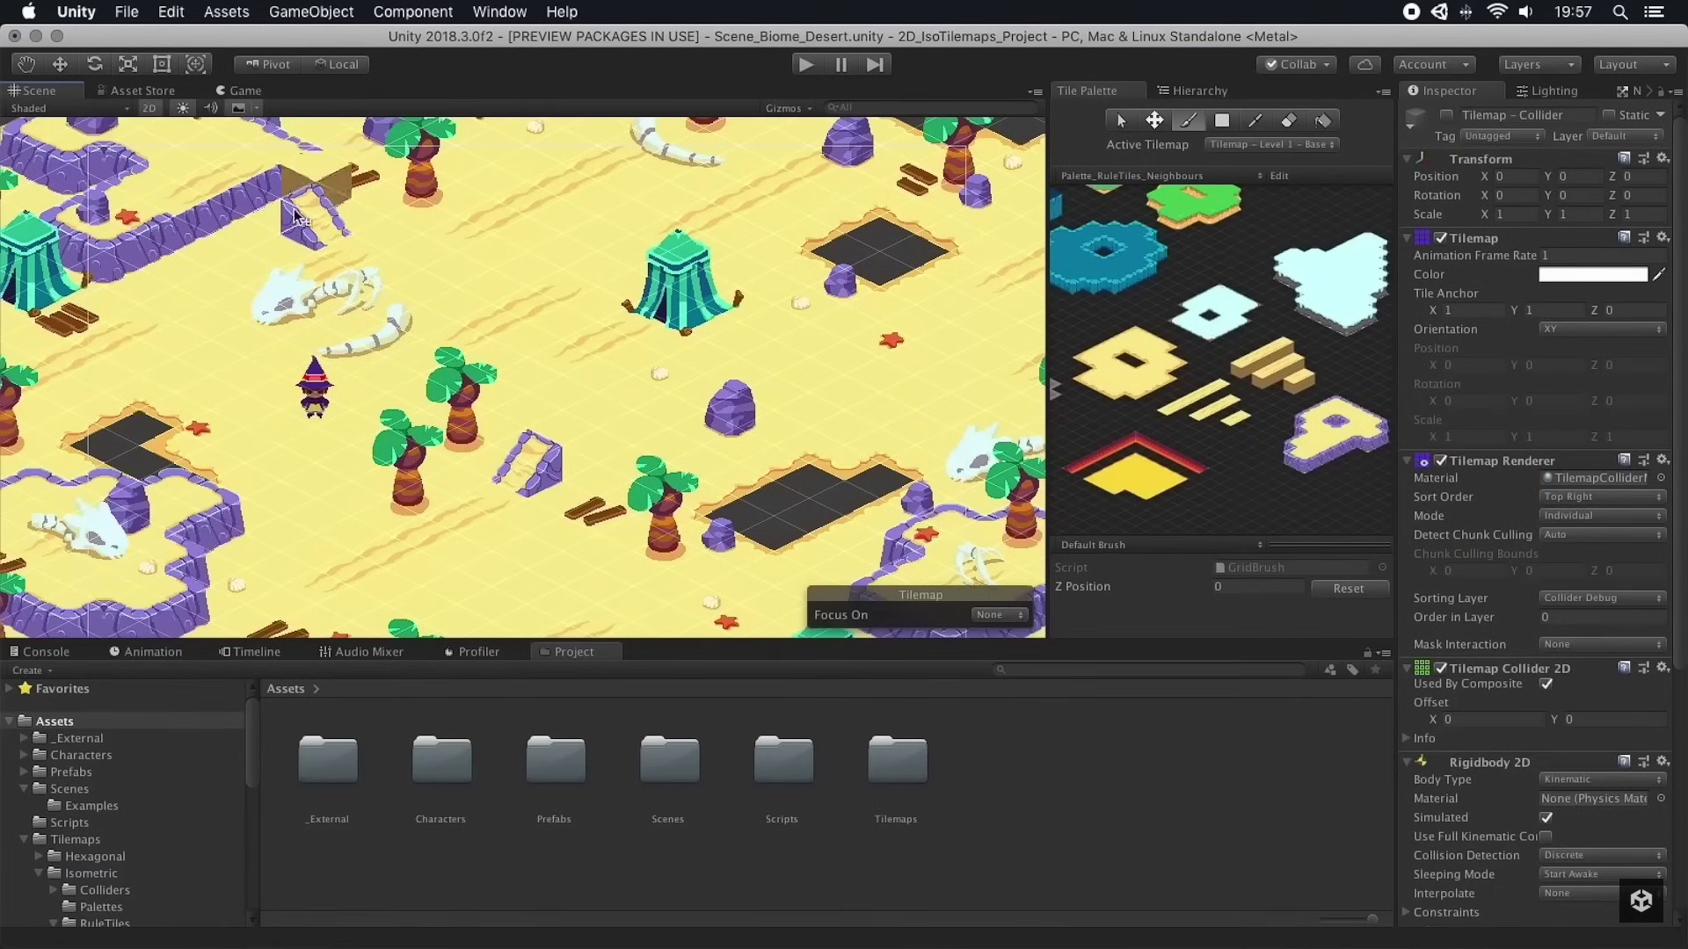